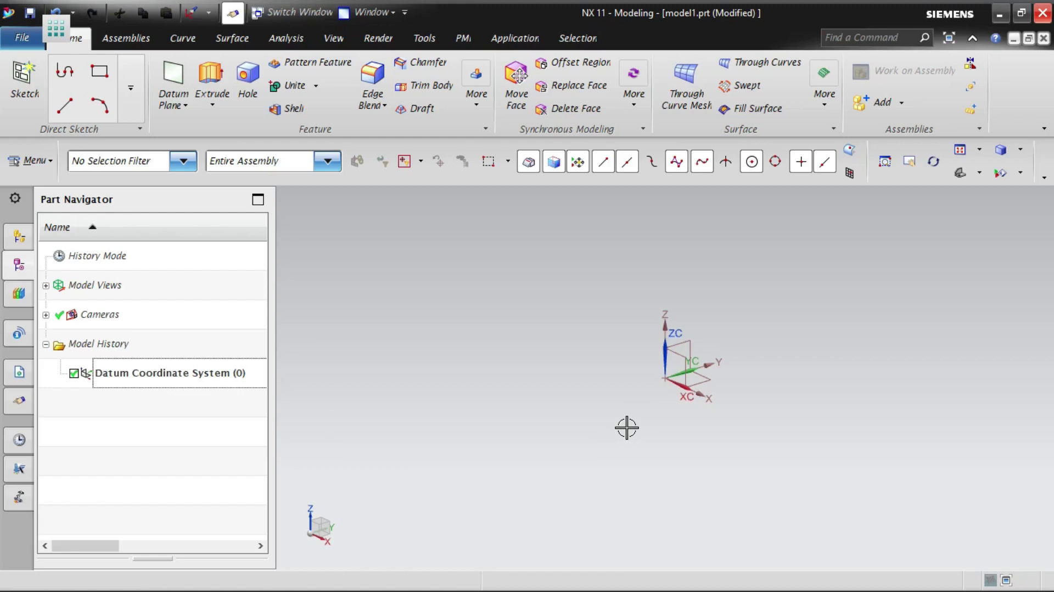
Step: Toggle the WCS display off and back on, and move the WCS origin to a picked point at about XC -30.6, YC 108.8, ZC 0
key(w)
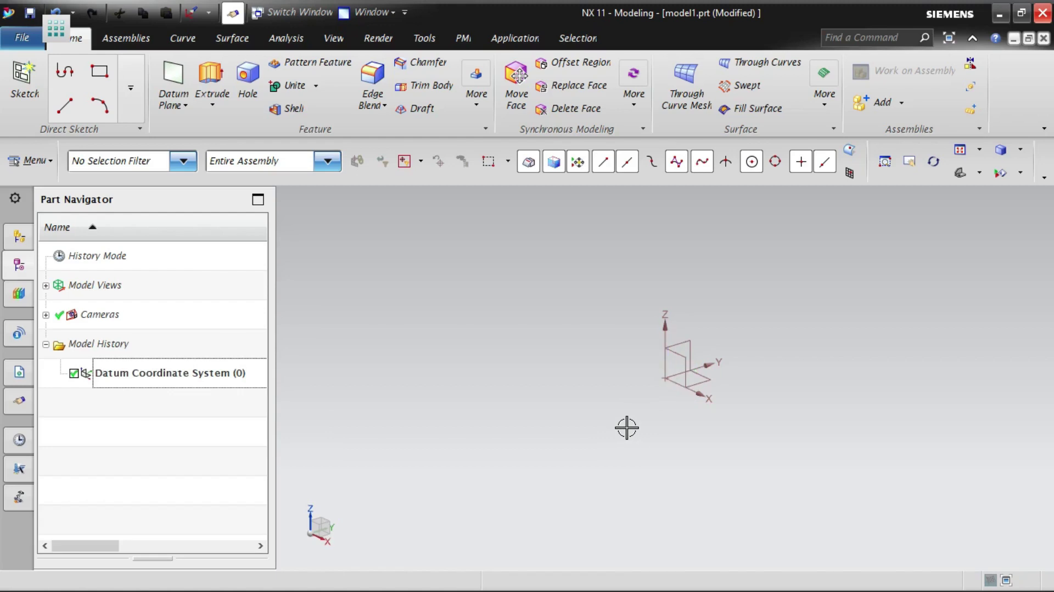
key(w)
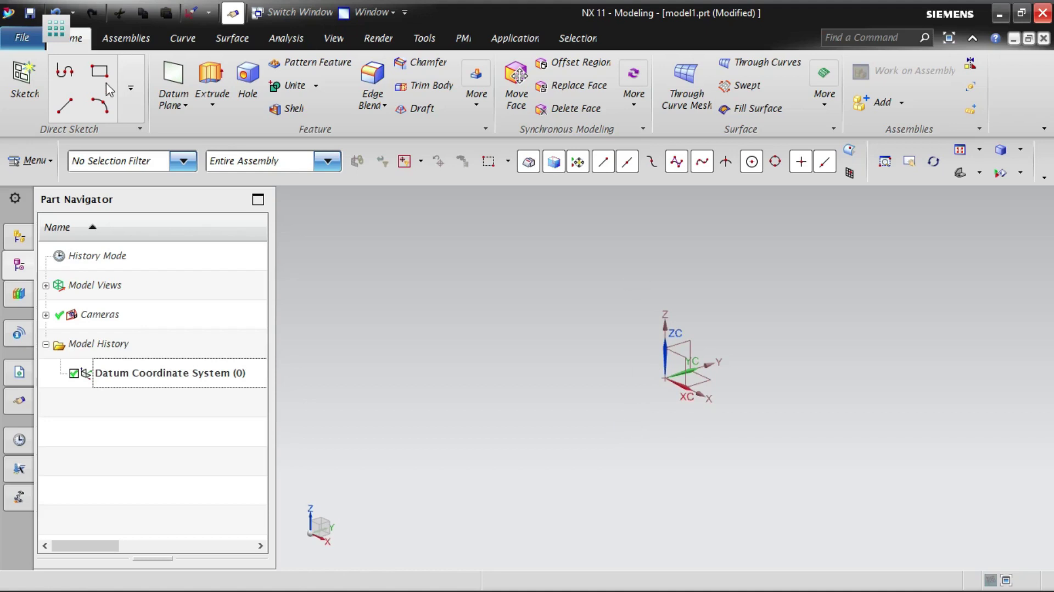
click(22, 161)
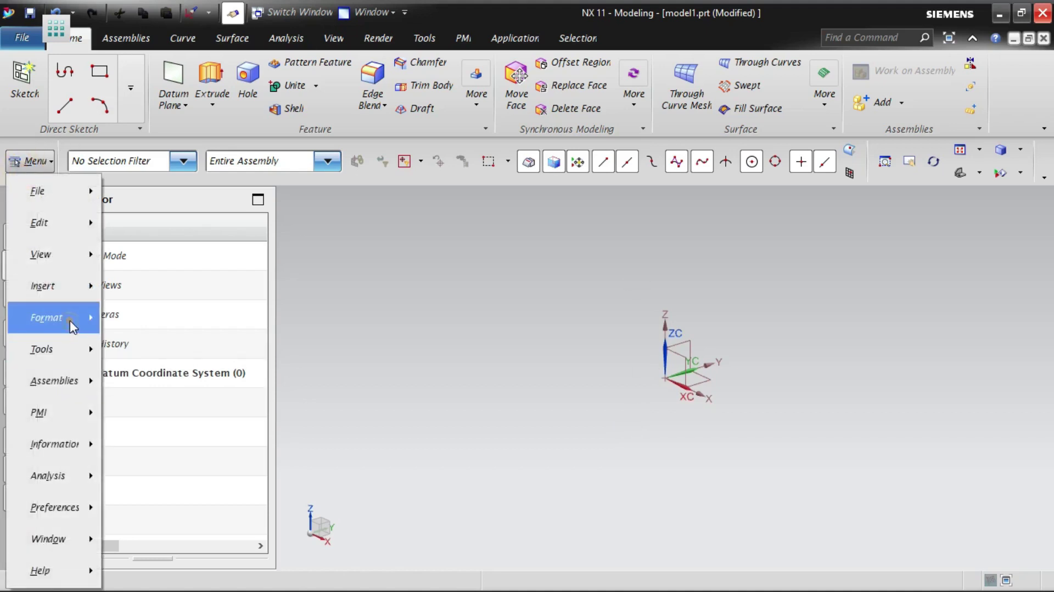
mouse_move(82, 318)
mouse_move(176, 391)
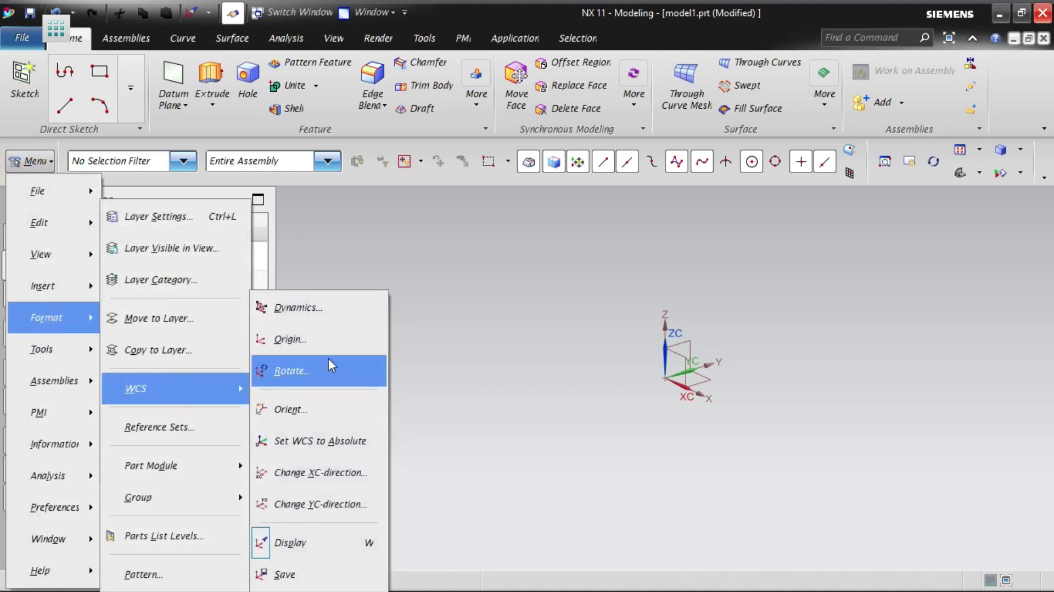
click(306, 338)
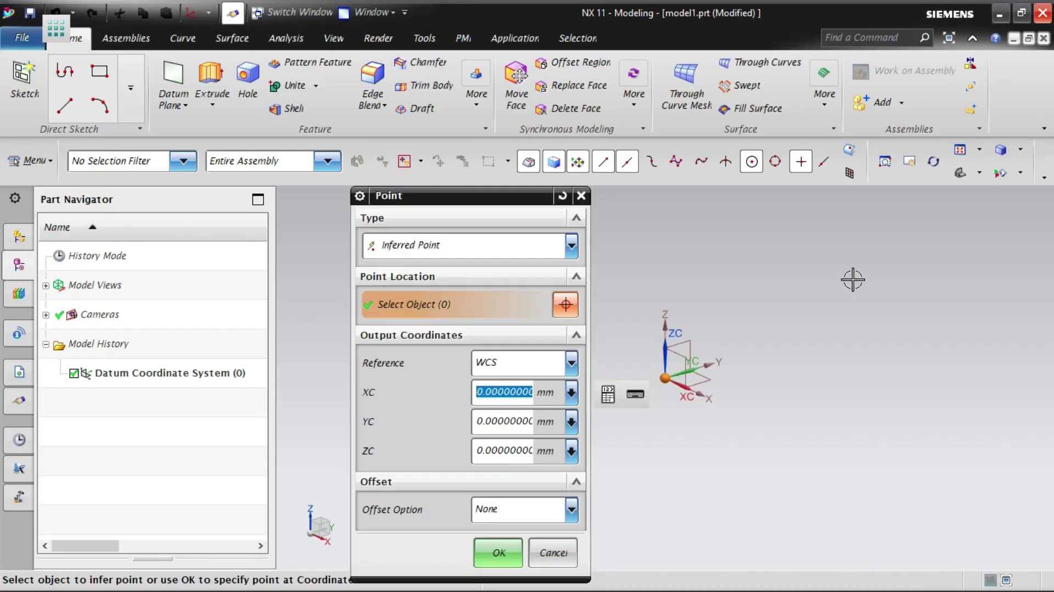
click(850, 279)
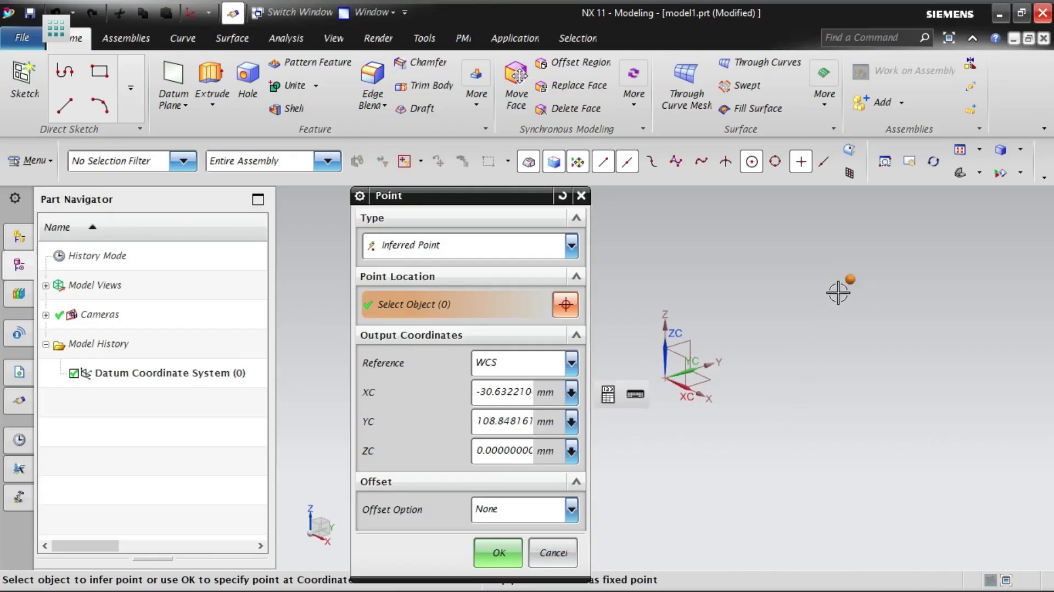
click(495, 544)
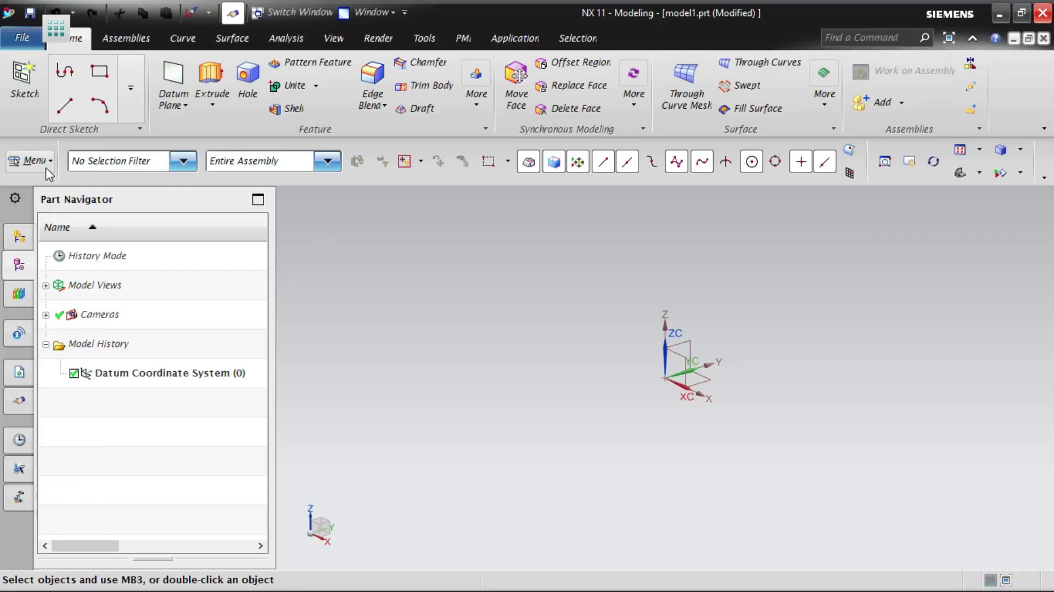
Step: Start a Block design feature and switch its dialog to Block (Less) and back to Block (More)
click(39, 161)
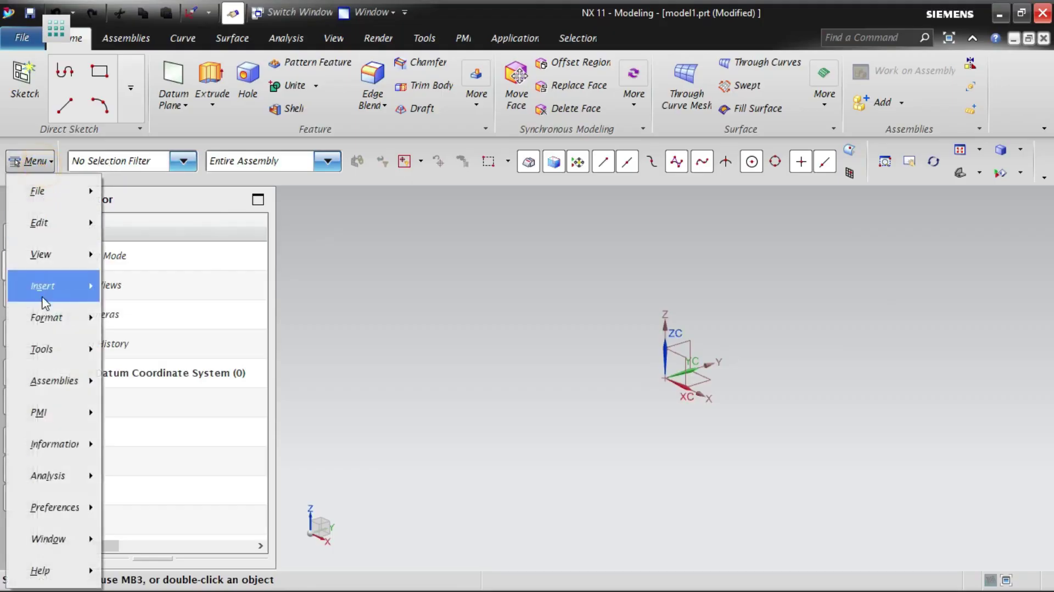
mouse_move(51, 287)
mouse_move(186, 261)
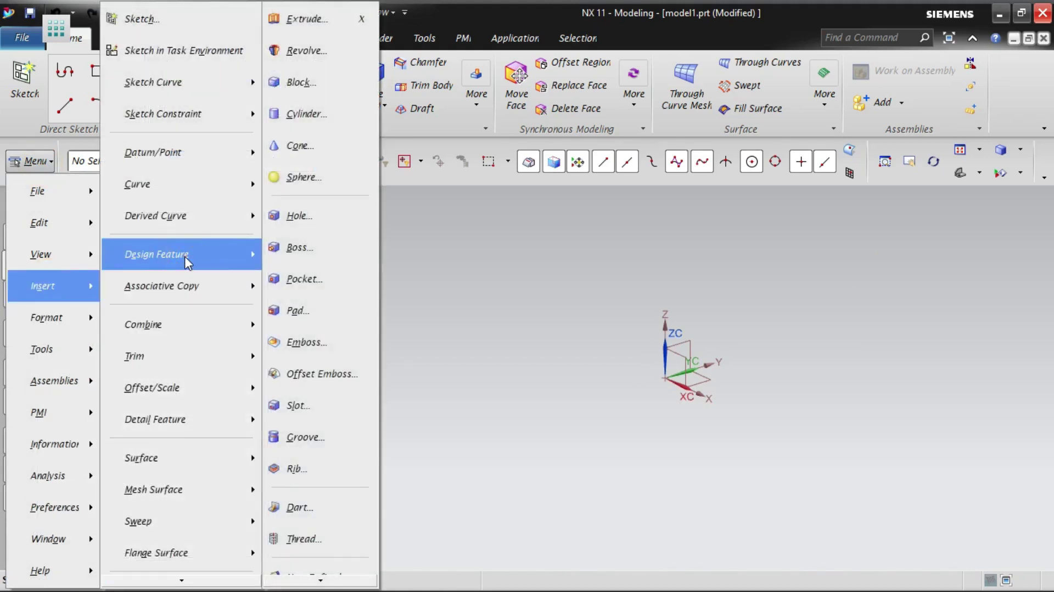
click(314, 91)
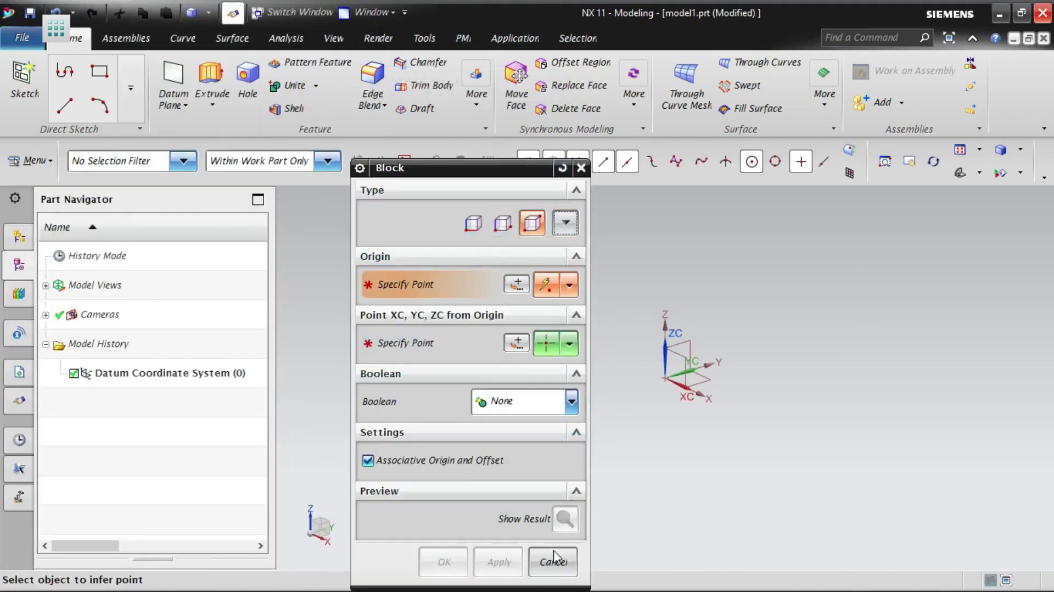
click(361, 168)
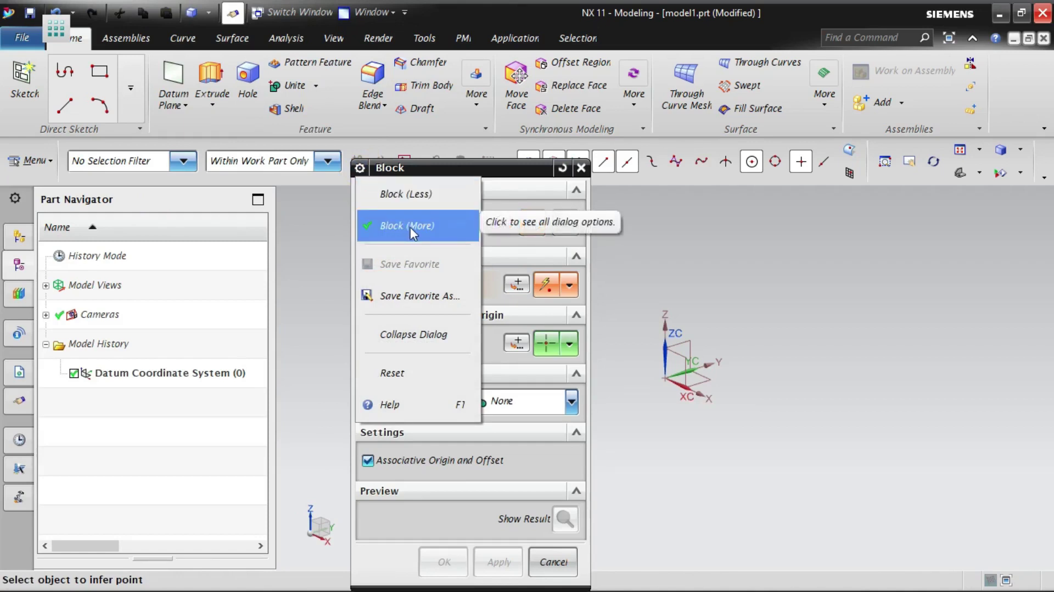
click(421, 193)
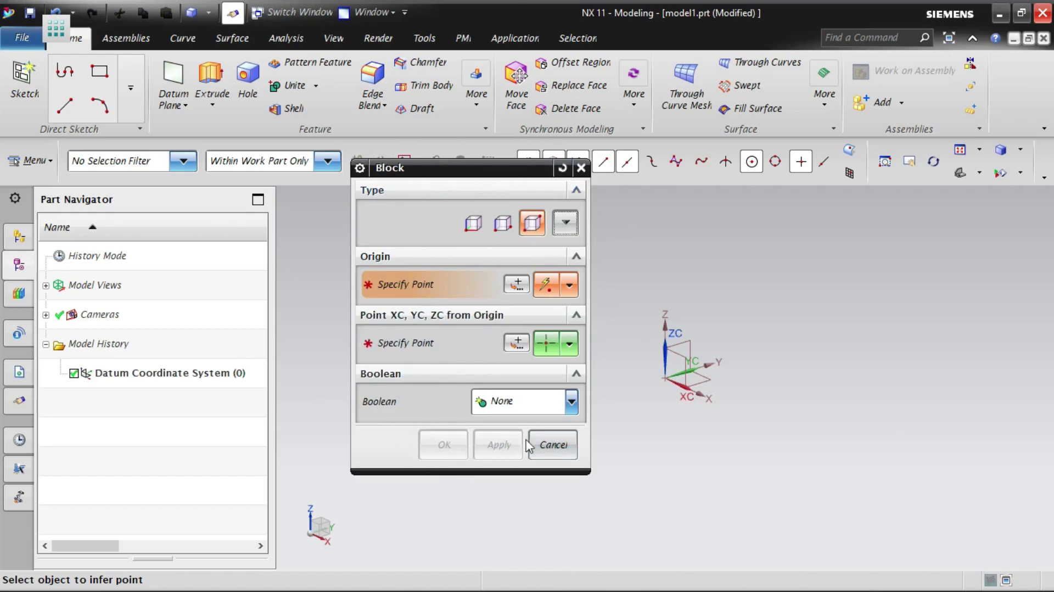
click(361, 169)
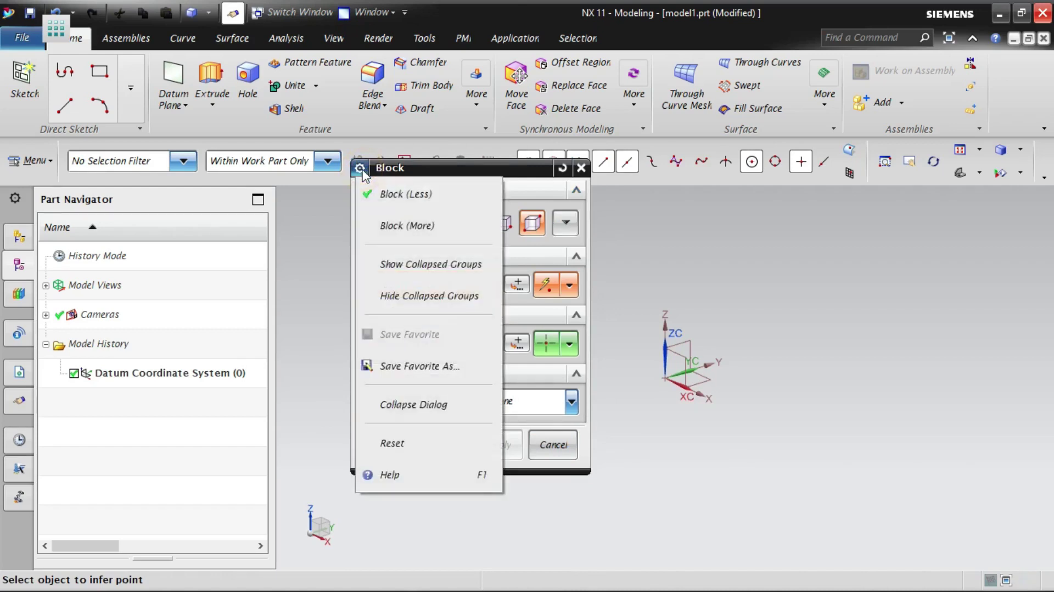
click(422, 225)
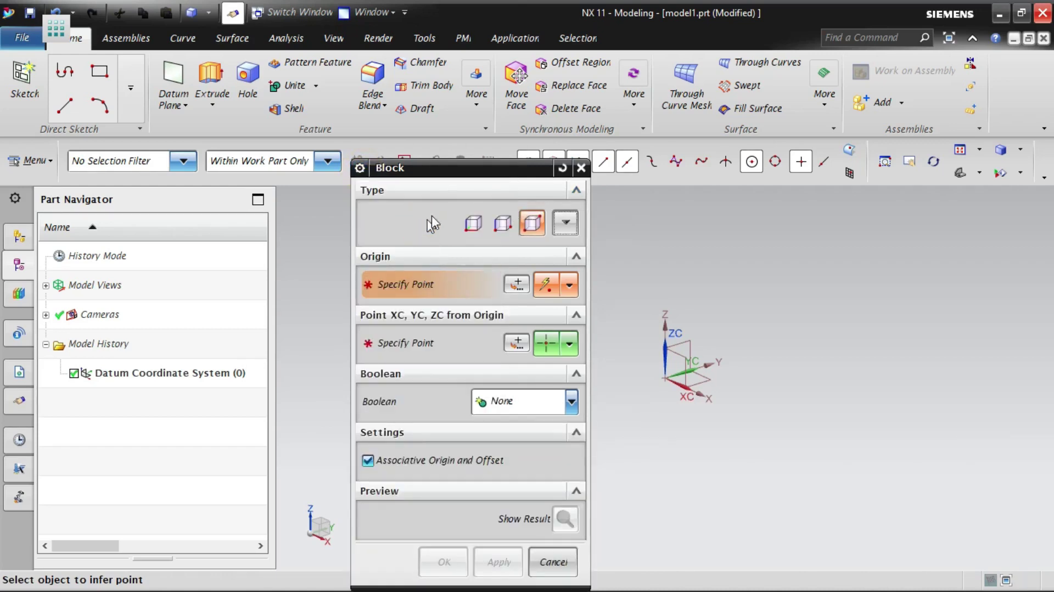
Step: Hide the block type shortcuts and set the block type to Origin and Edge Lengths
drag(461, 173, 464, 99)
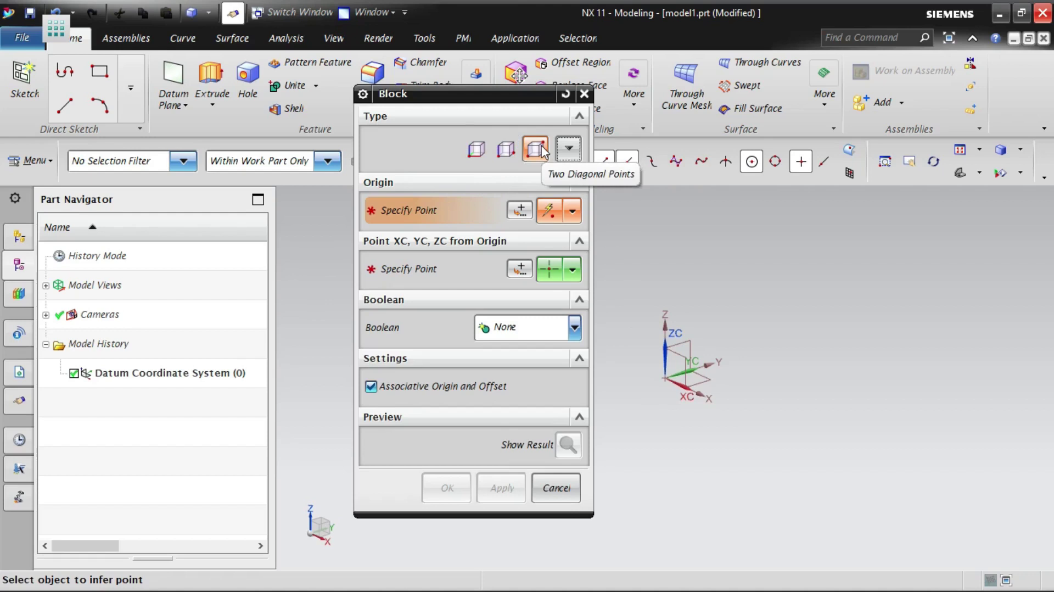
click(568, 147)
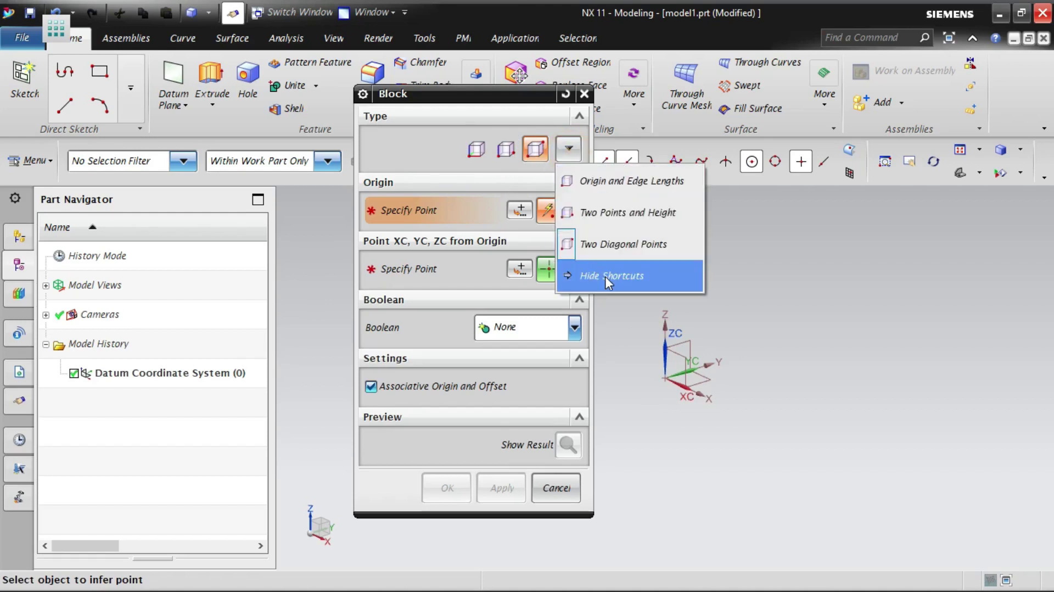
click(606, 276)
click(574, 144)
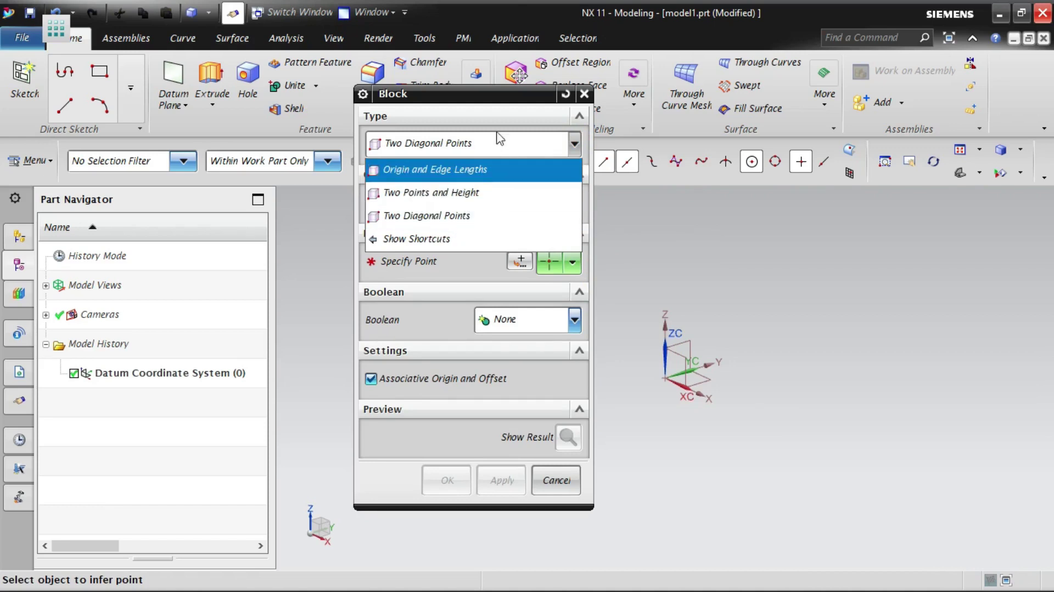
click(519, 97)
click(464, 141)
click(423, 175)
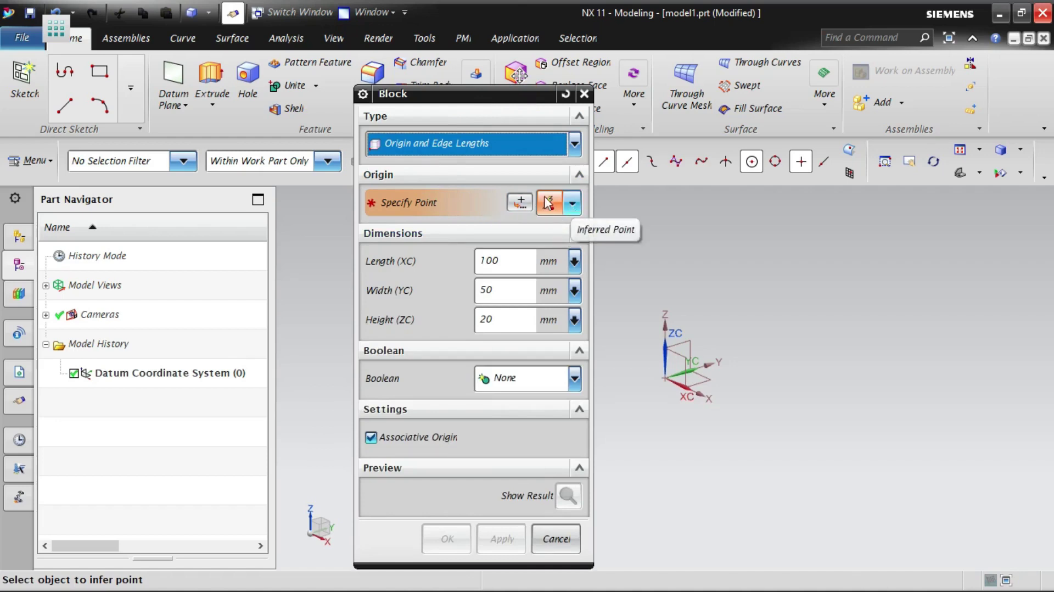
Step: Set the block's origin to absolute X 0, Y 0, Z 0, preview the block, and undo the preview
click(521, 202)
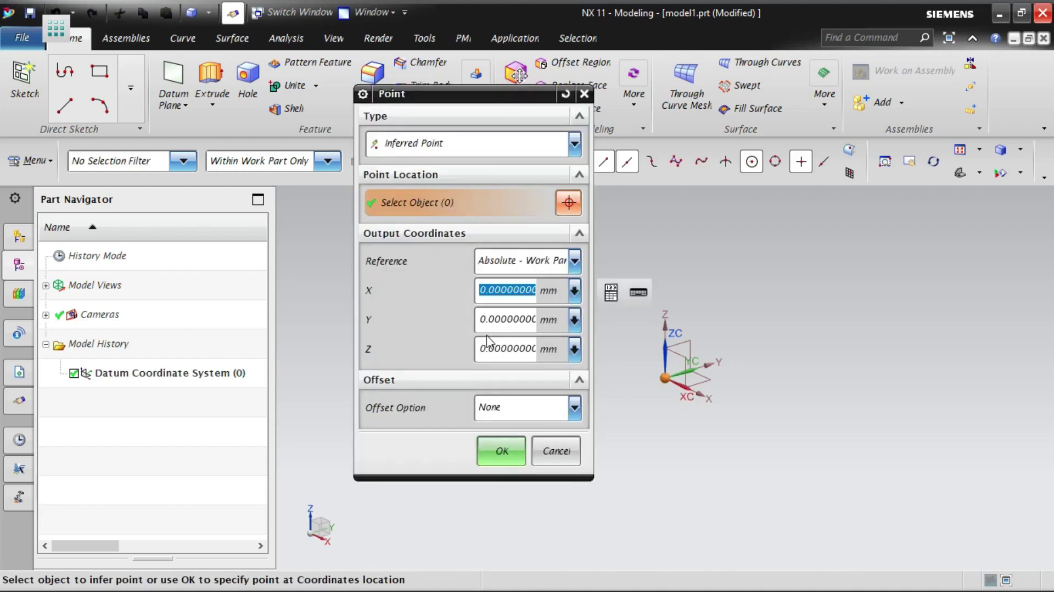
click(495, 448)
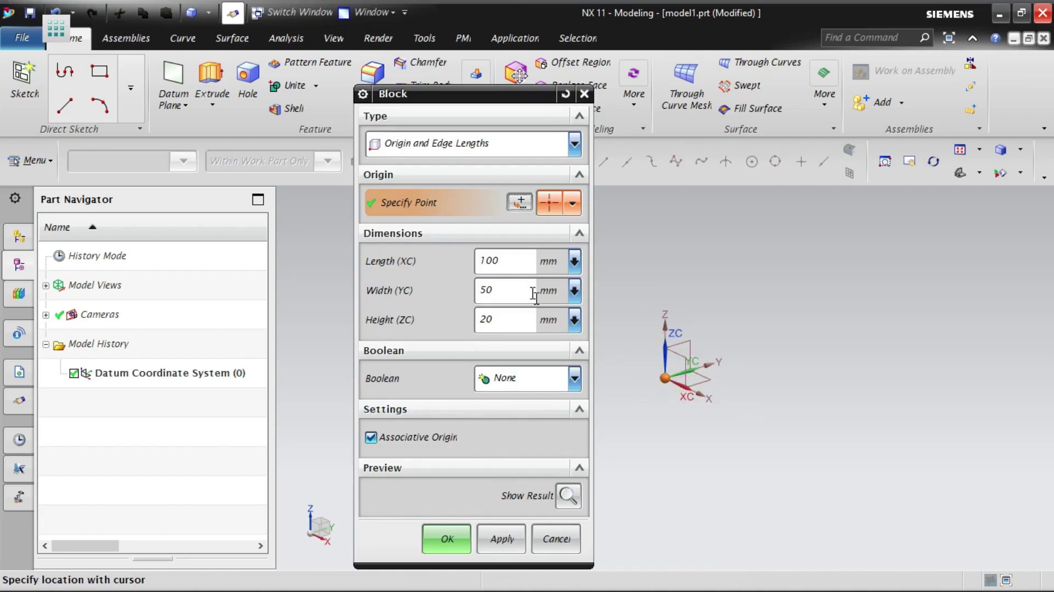
click(508, 261)
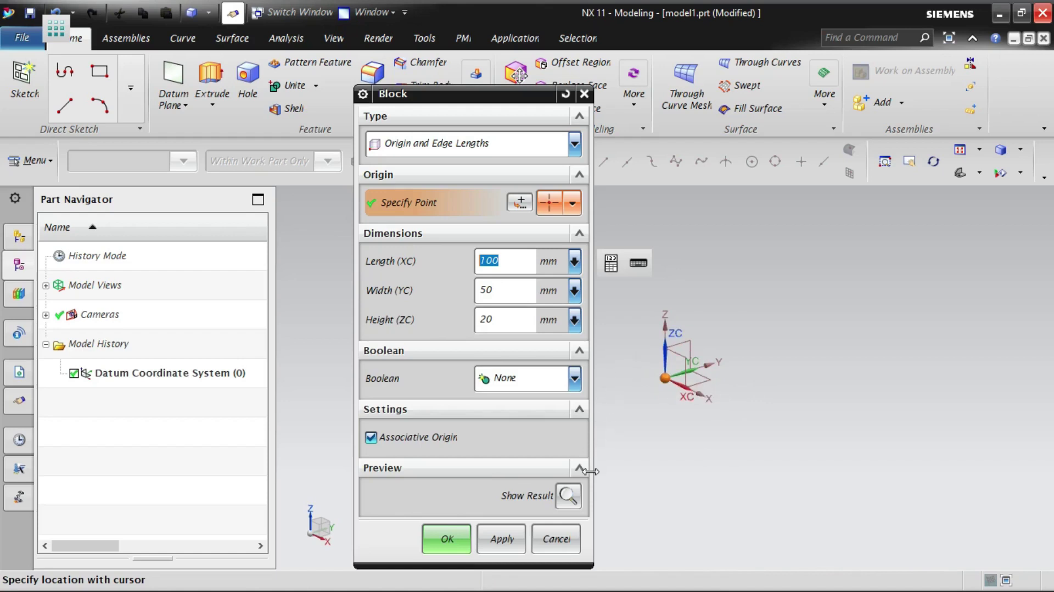
drag(524, 104, 462, 95)
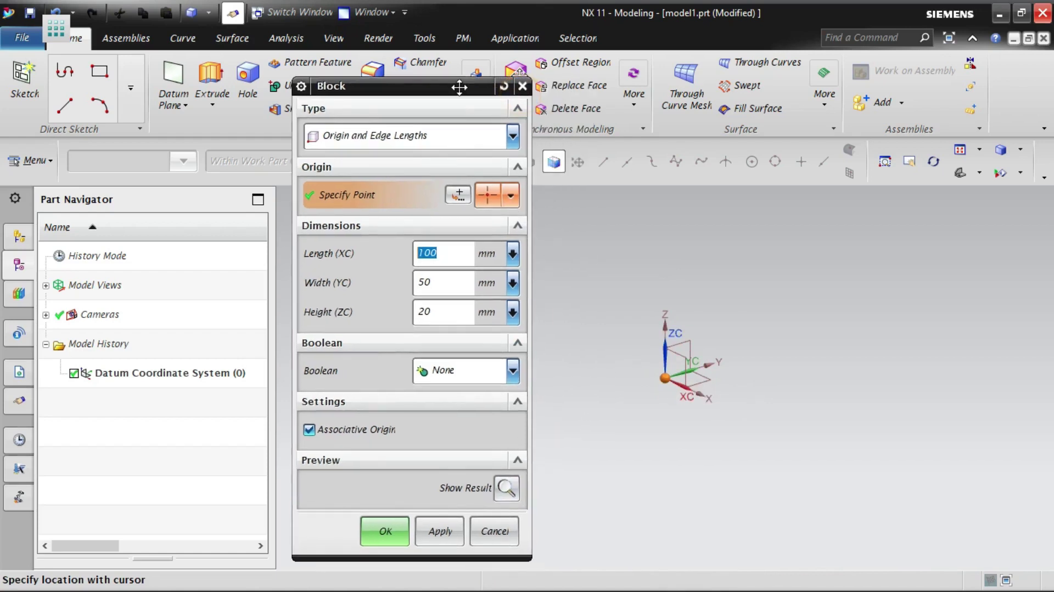
click(513, 495)
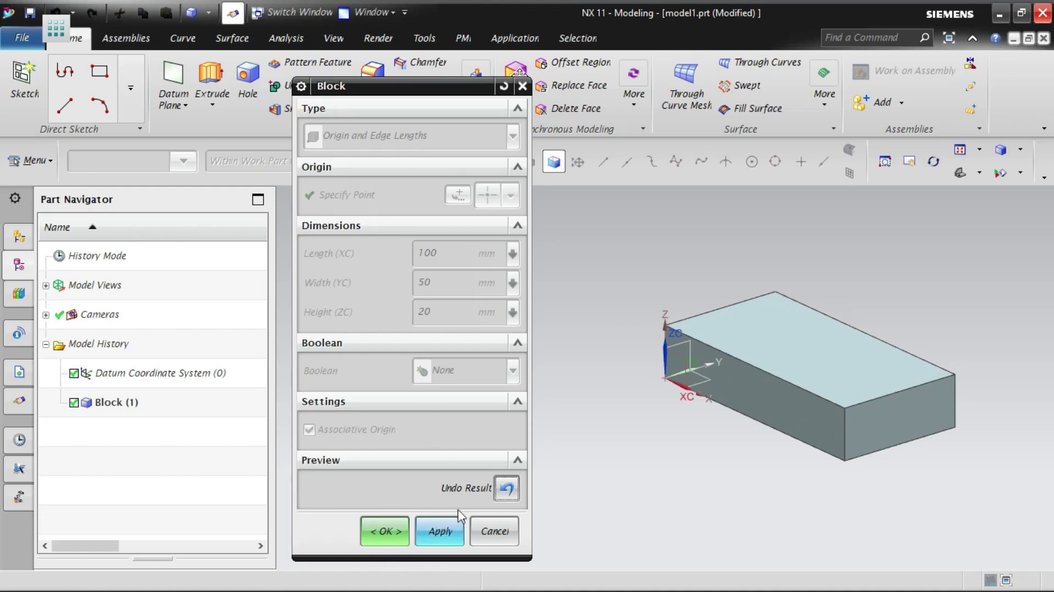
click(505, 488)
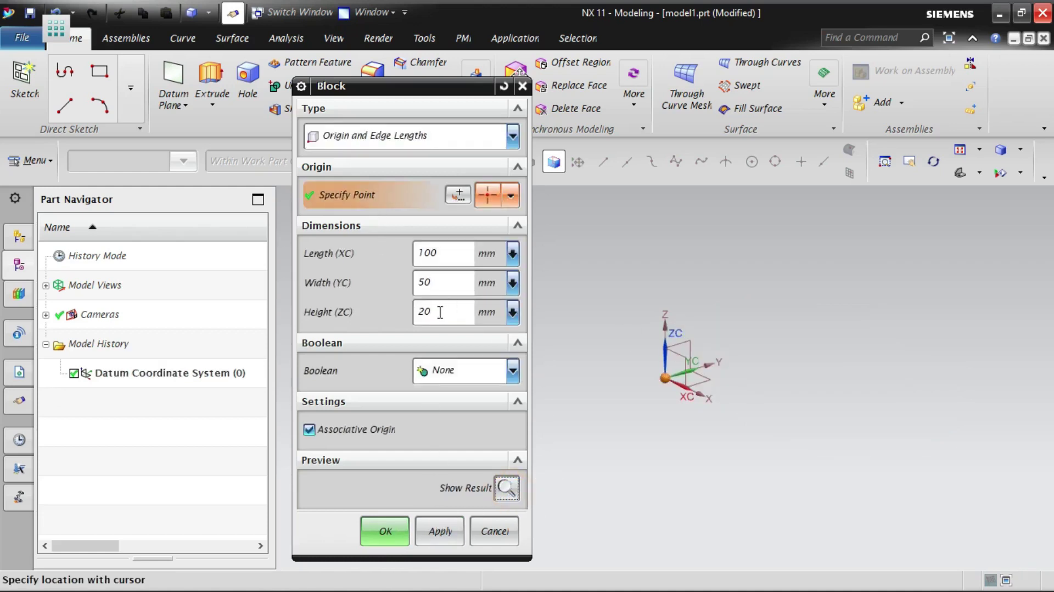
Step: Set the block's height to 30 mm, preview the result, and undo the preview
click(436, 312)
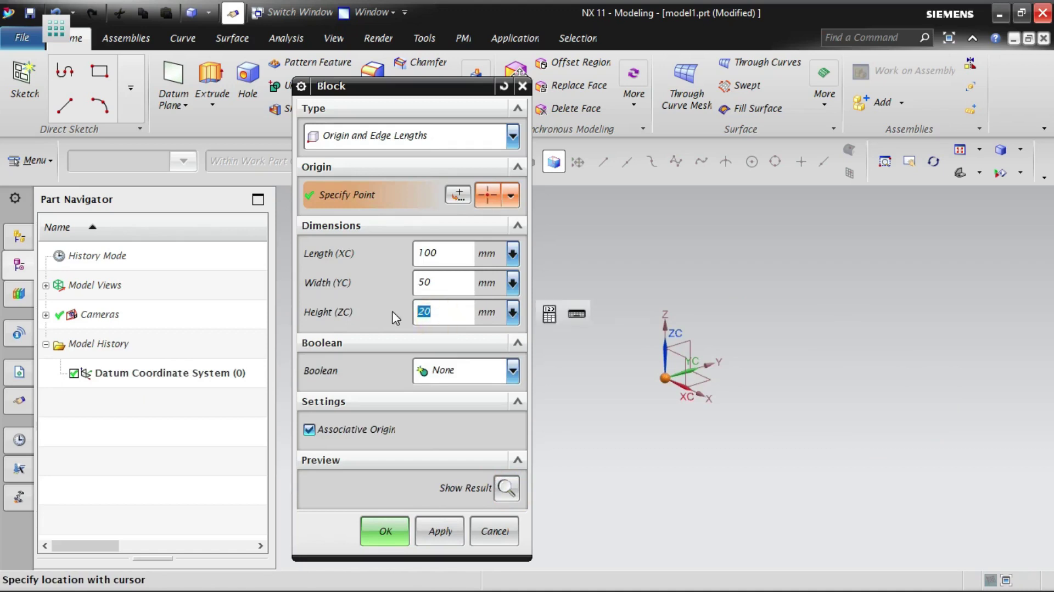
text(30)
click(505, 487)
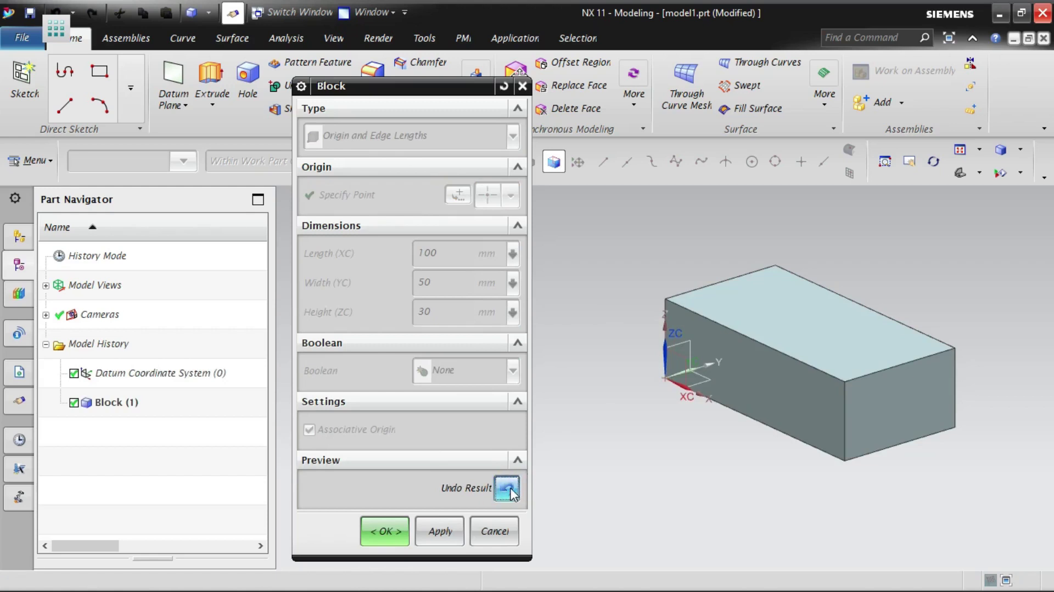
click(506, 488)
Step: Set the block's height to 25 mm, preview it, and create the 100 × 50 × 25 mm block
click(443, 312)
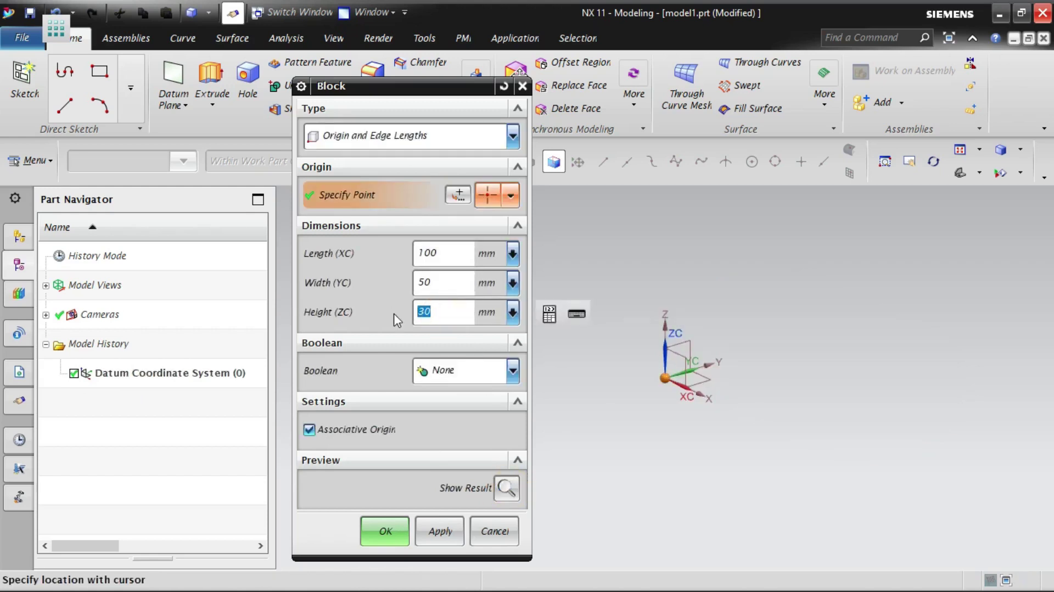
text(25)
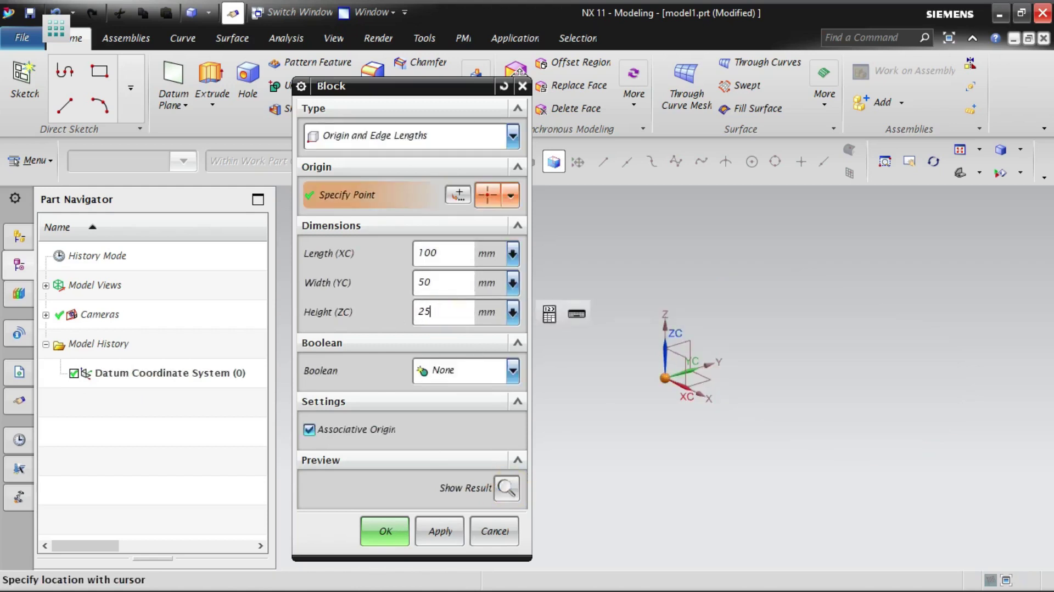
click(507, 488)
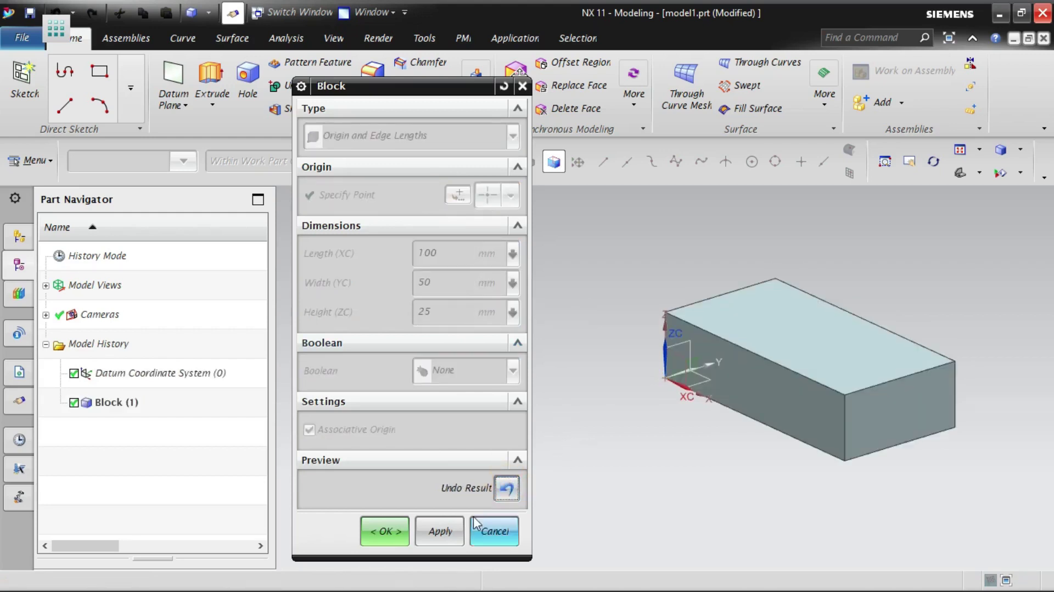
click(439, 532)
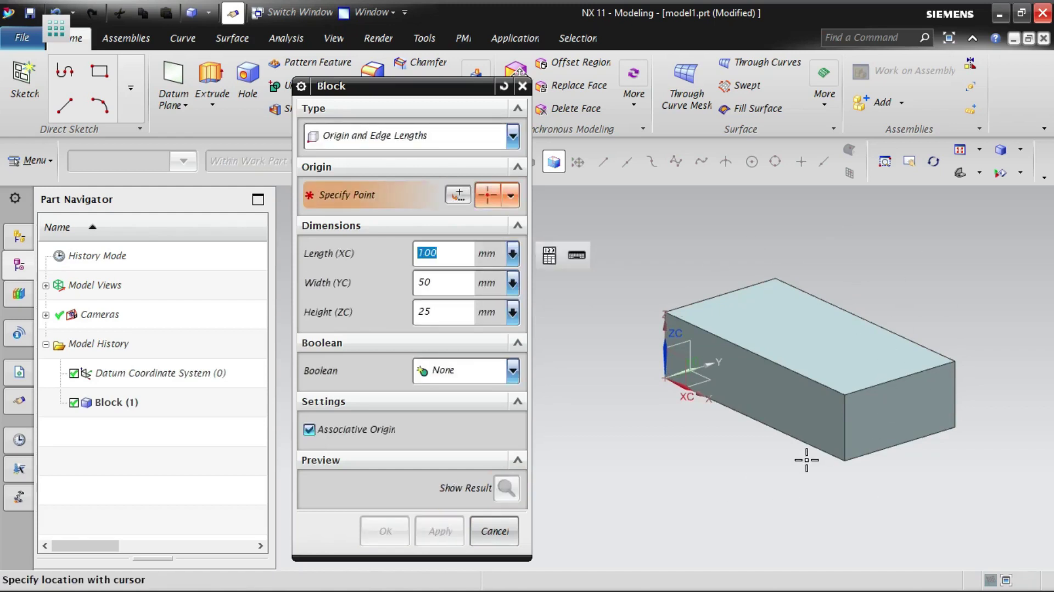
key(Escape)
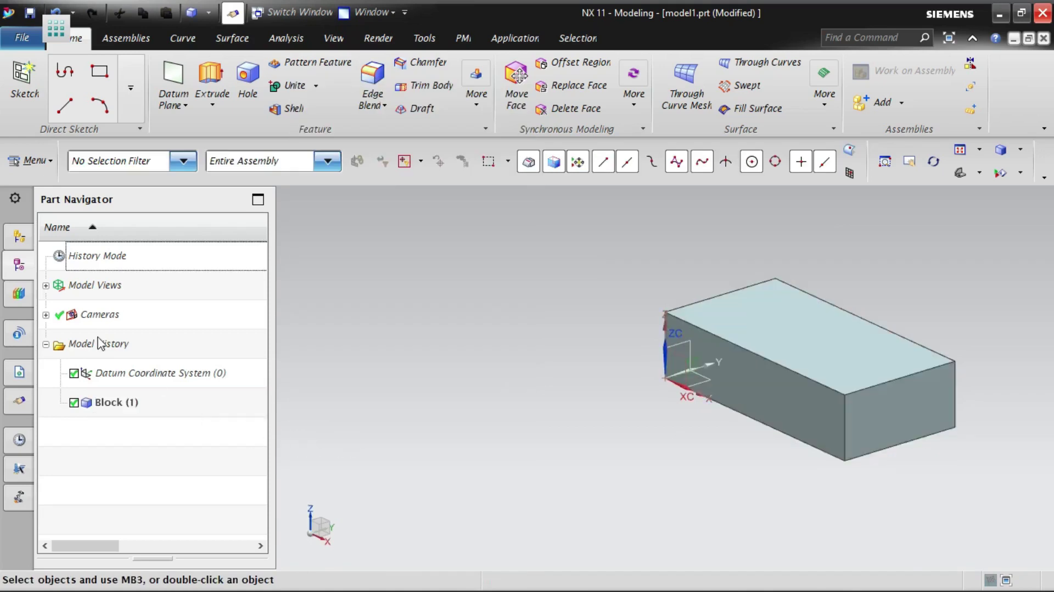
Step: Delete the block from the model history
click(19, 267)
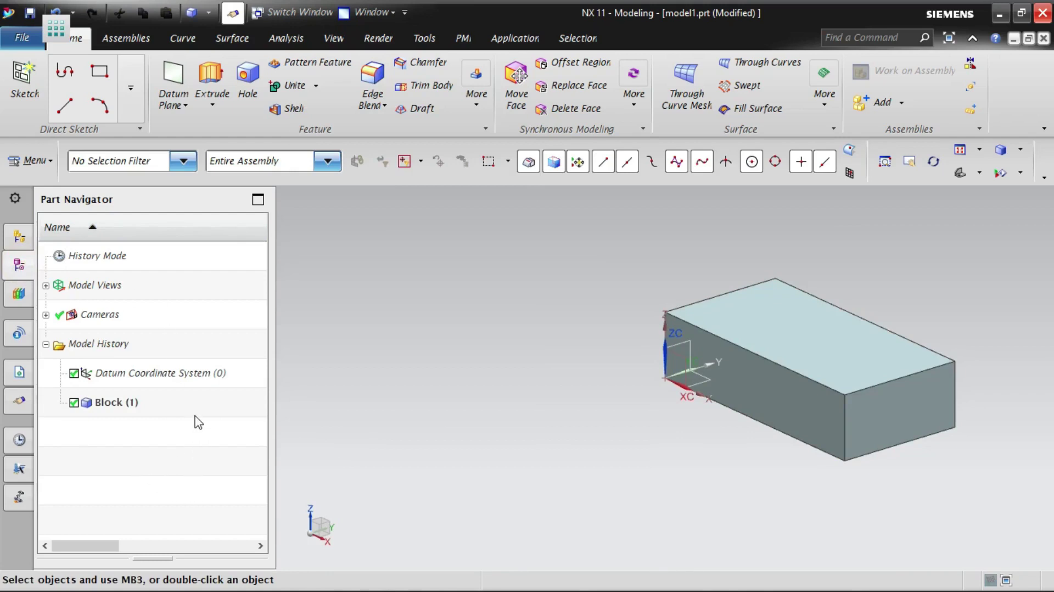
click(147, 403)
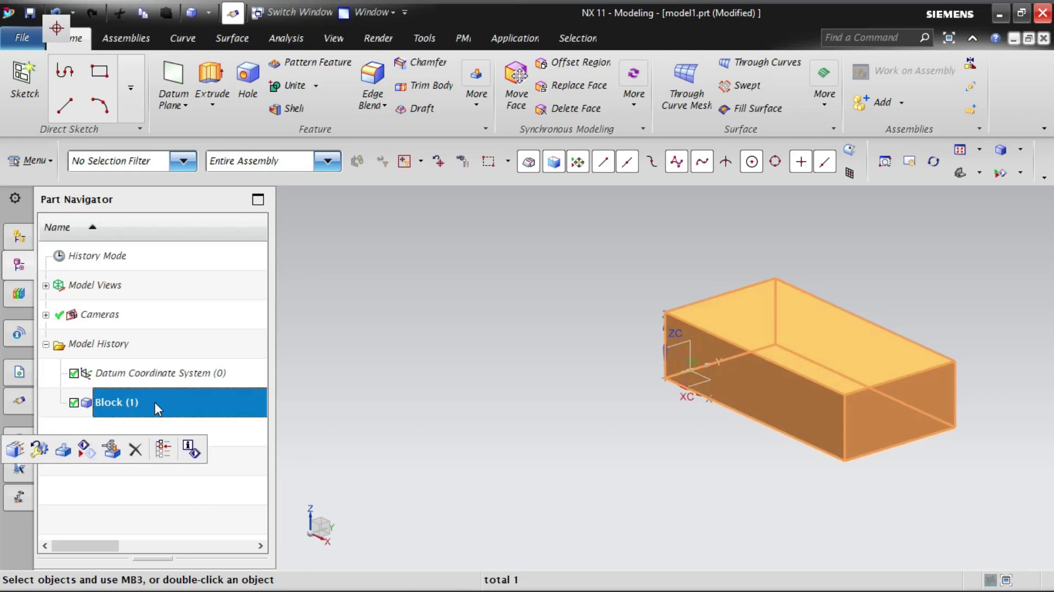
click(134, 449)
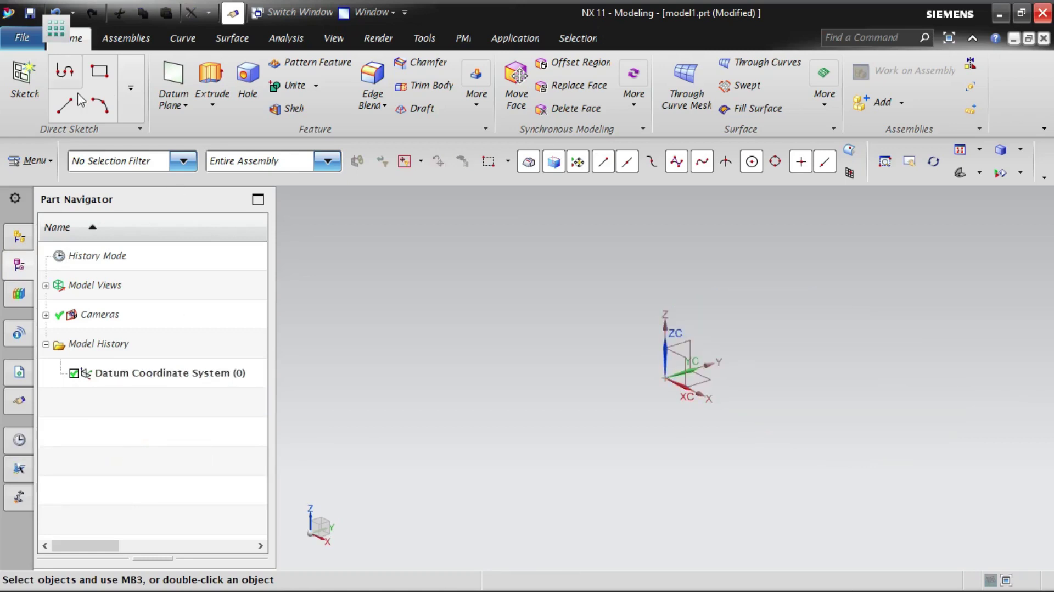
click(38, 165)
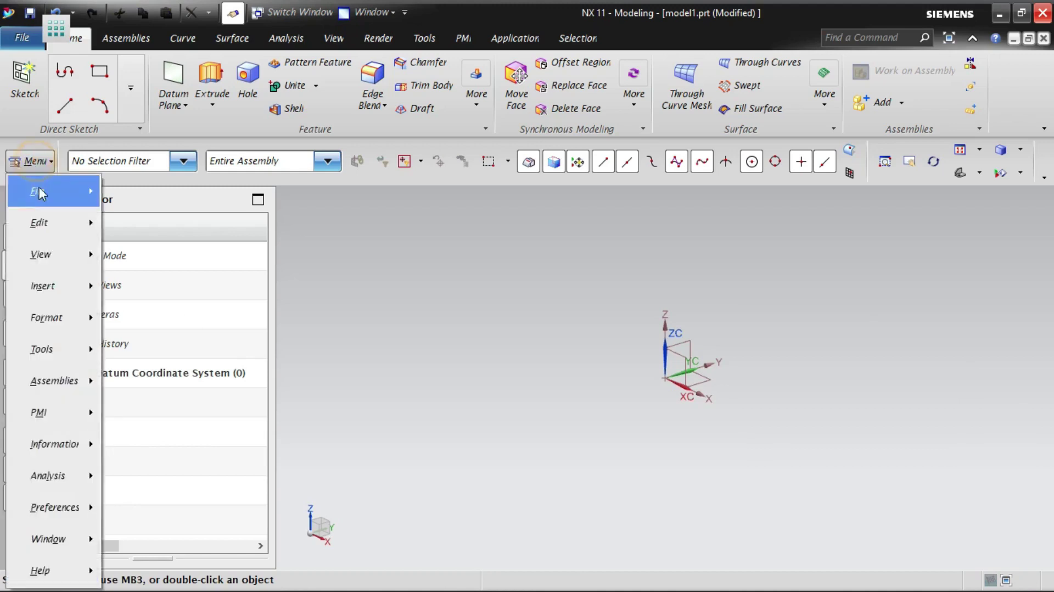
mouse_move(60, 286)
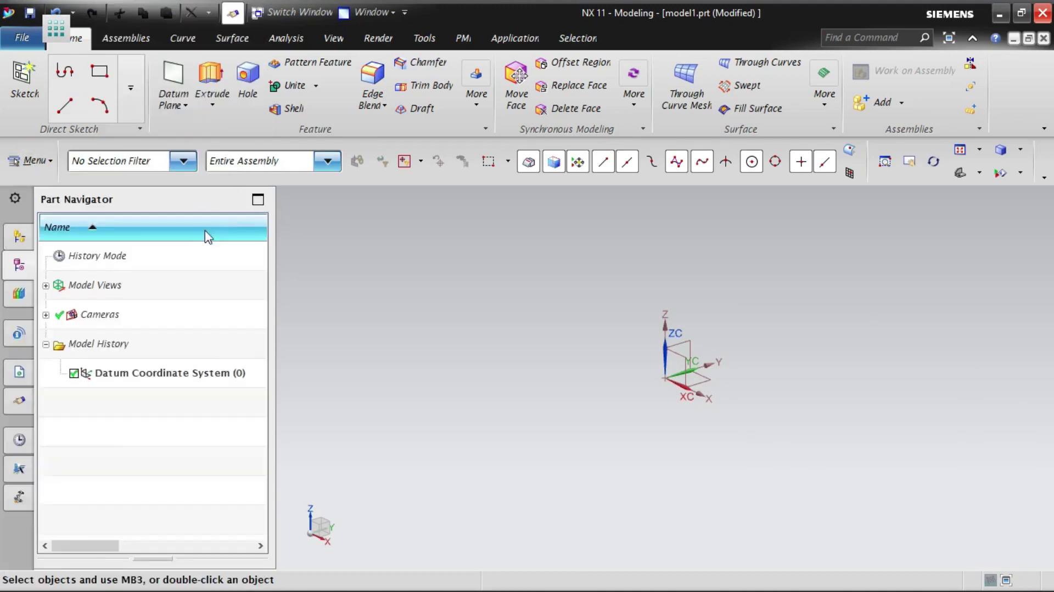
click(36, 161)
click(39, 163)
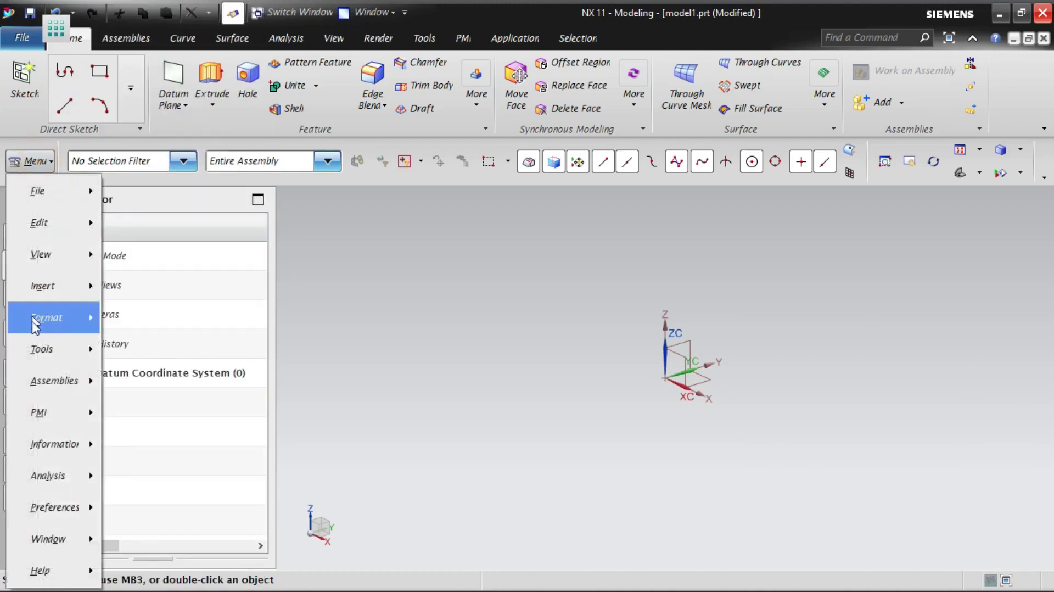
mouse_move(62, 289)
click(193, 257)
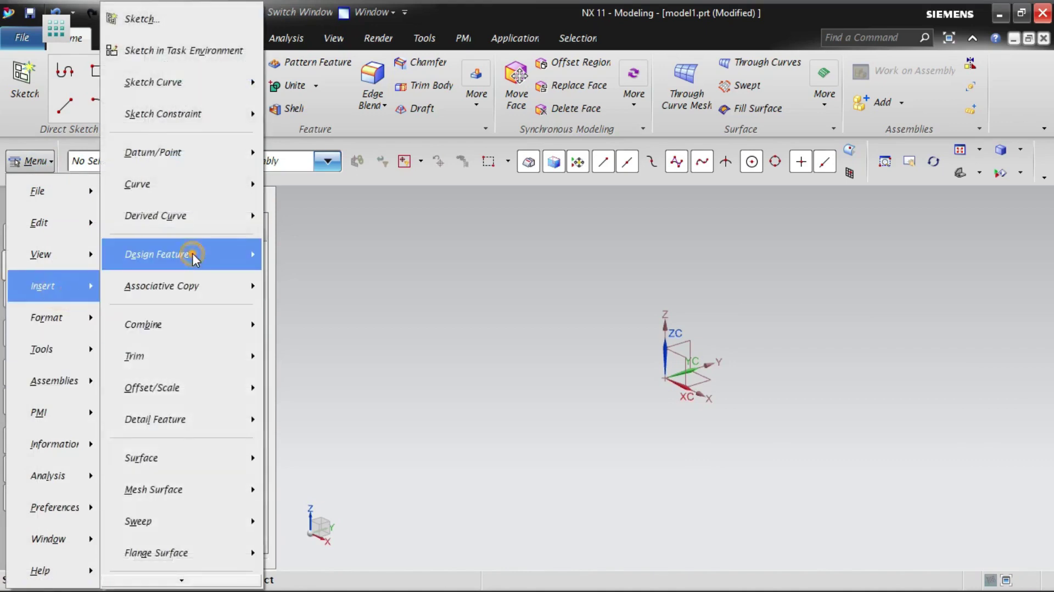
click(324, 148)
click(33, 161)
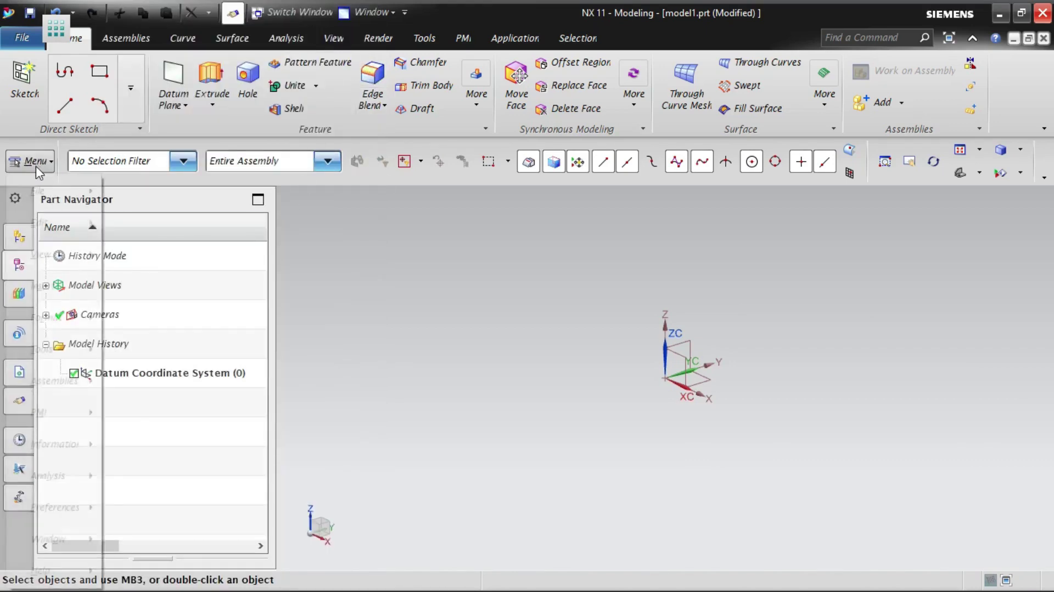
click(33, 160)
Step: Start the Block command and define the block by Two Points and Height
click(34, 161)
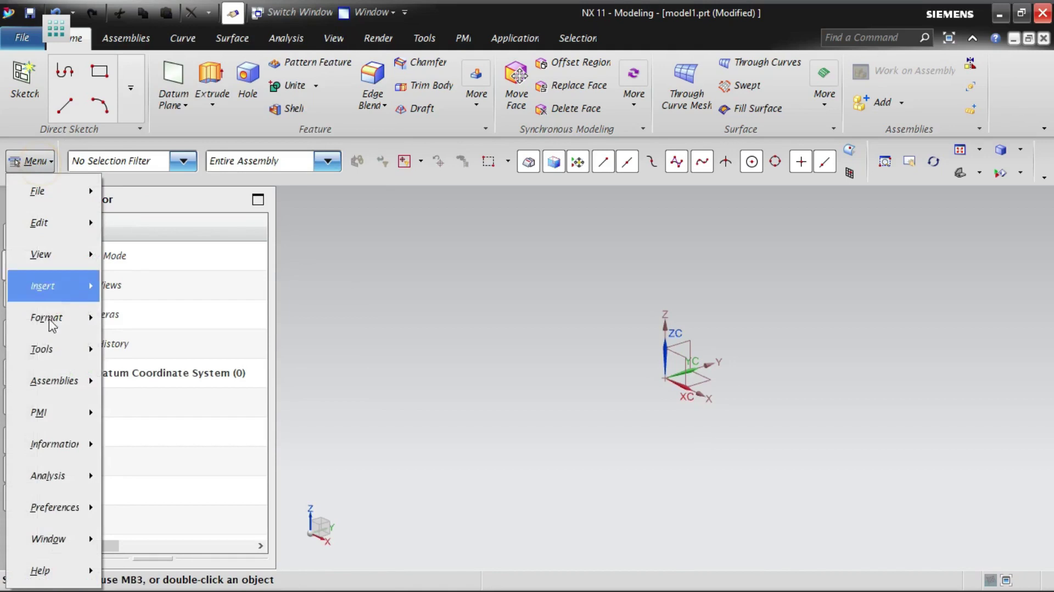
click(67, 285)
click(193, 263)
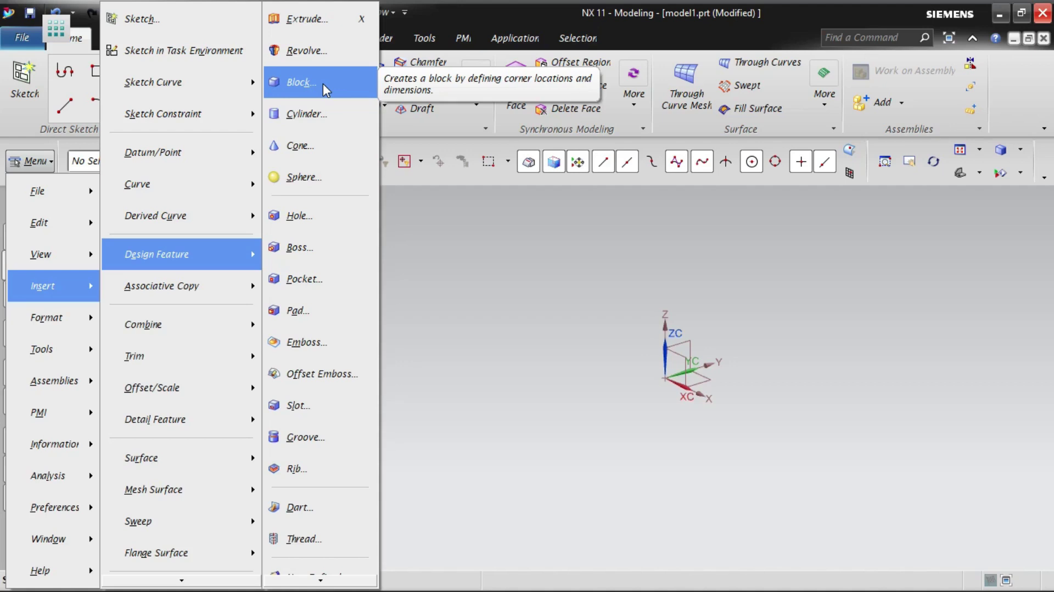
click(311, 88)
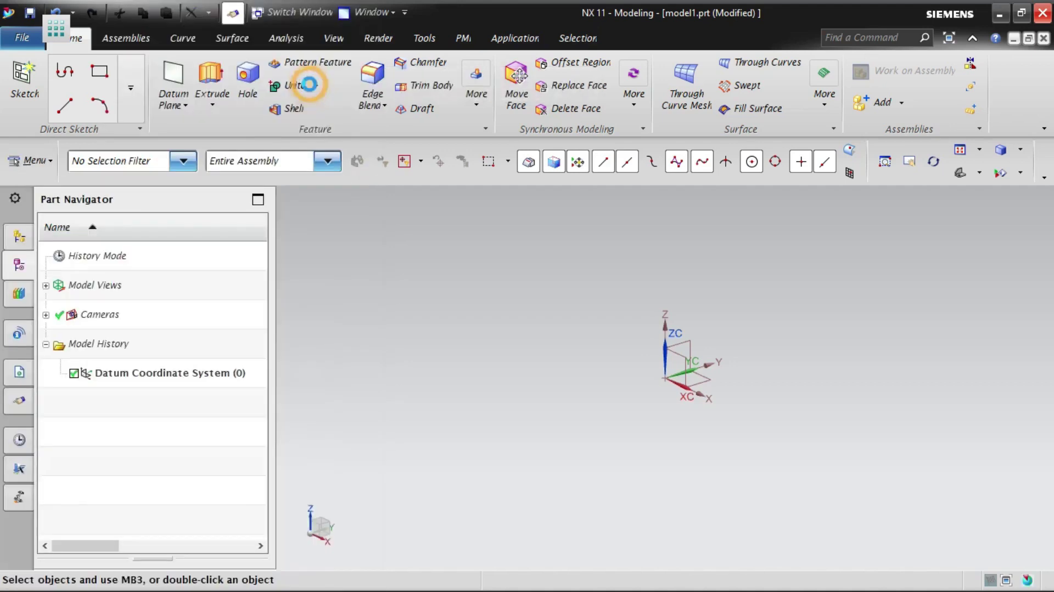
click(468, 141)
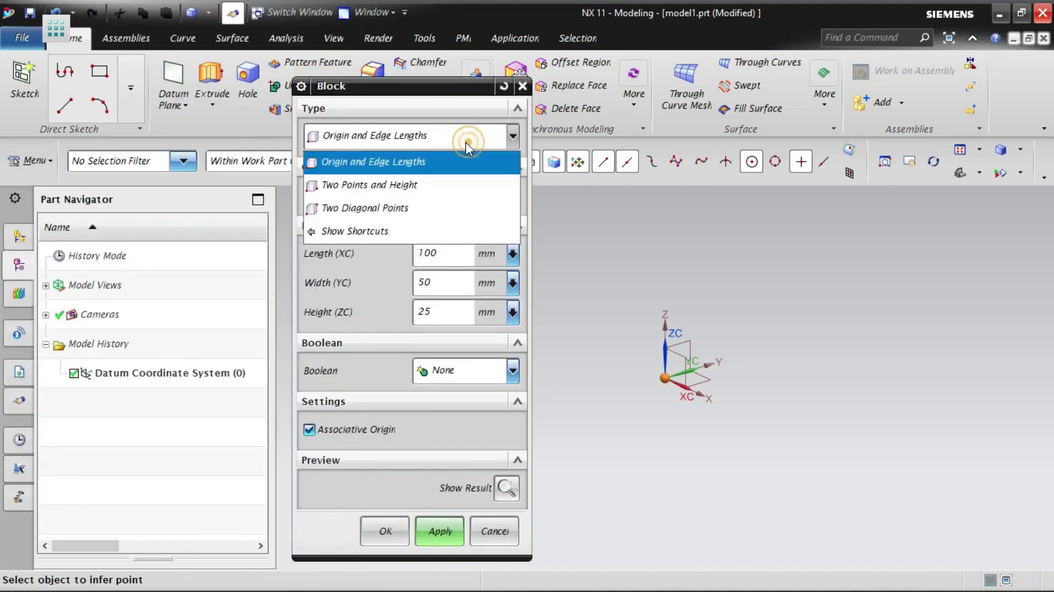
click(373, 187)
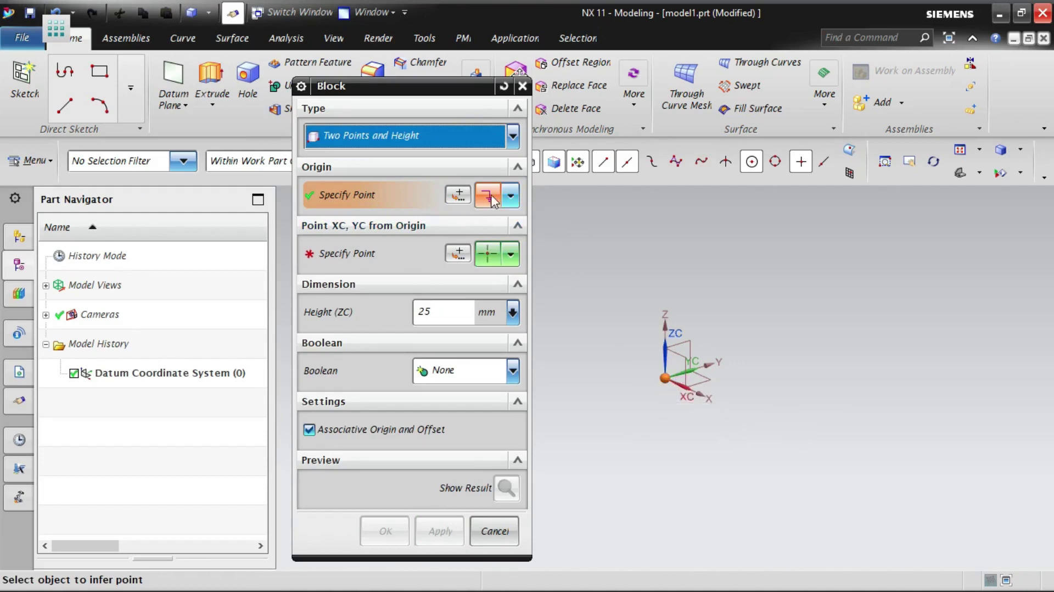
Step: Place the block's XC-YC point from the origin by Cursor Location in empty space, and set the height to 50 mm
click(512, 198)
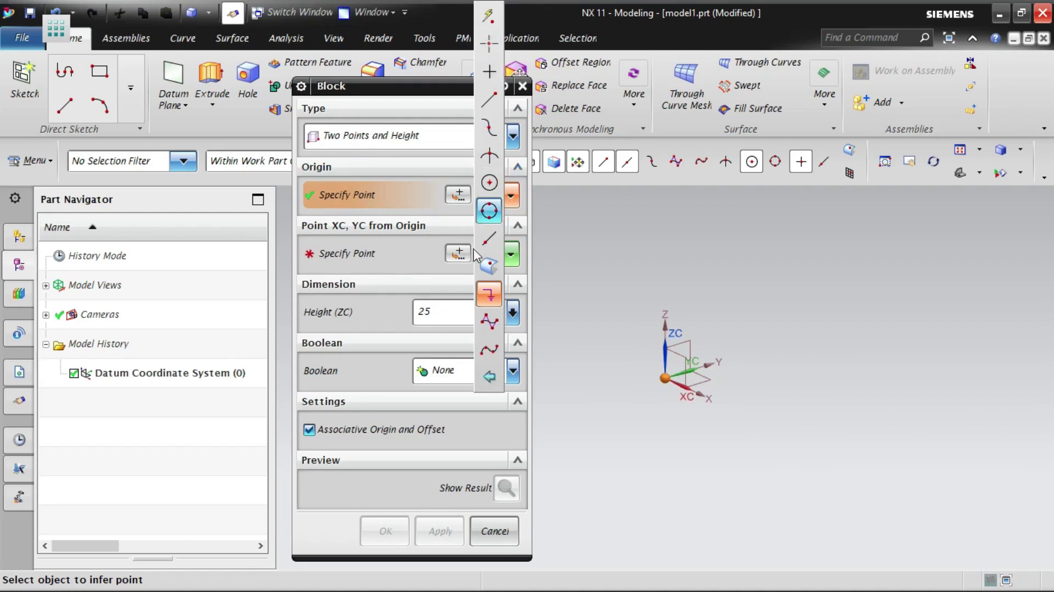
click(526, 252)
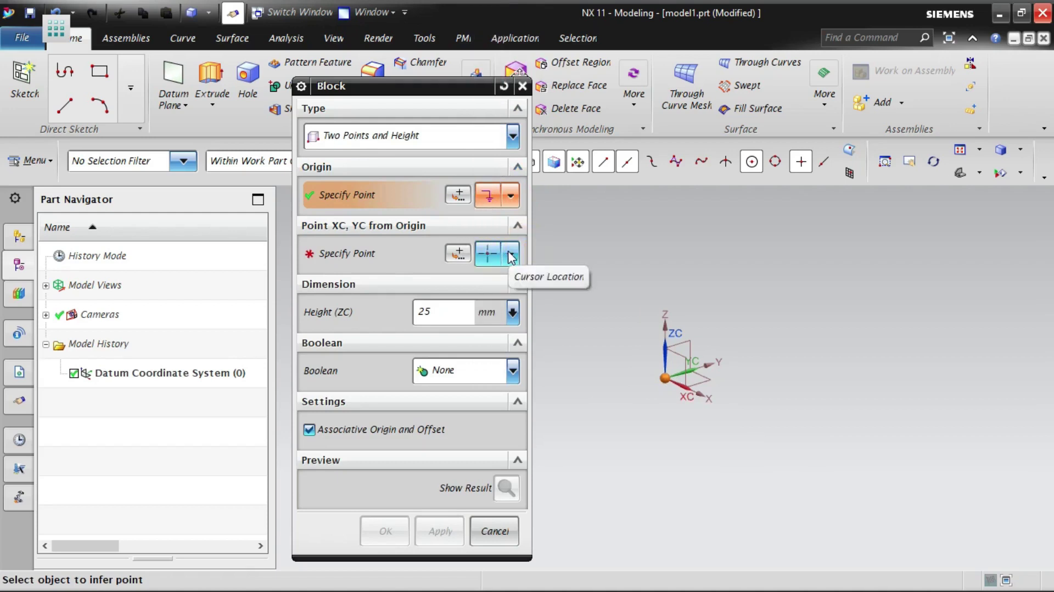
click(511, 257)
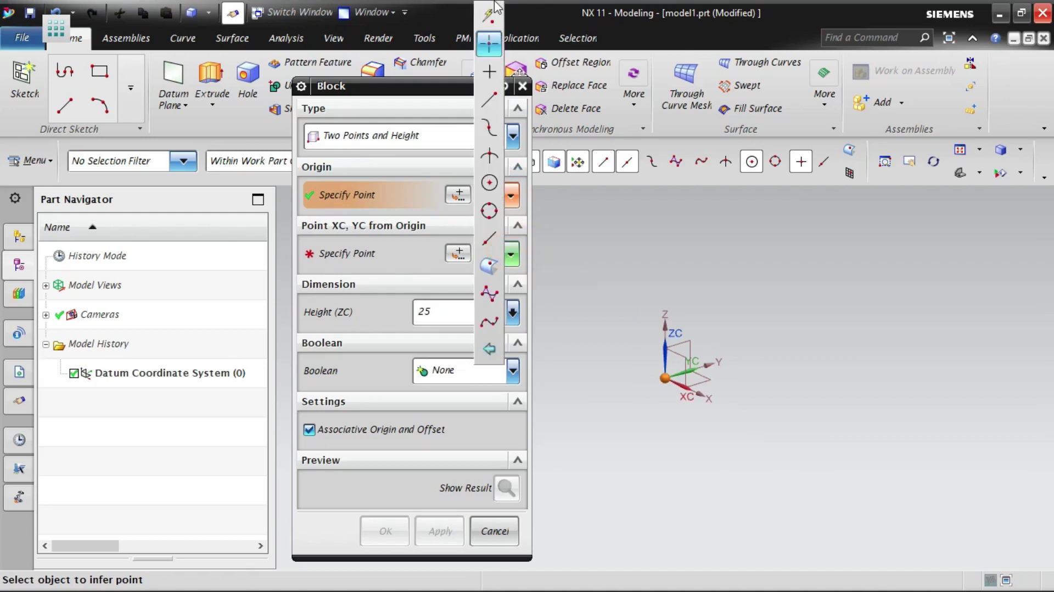
click(493, 51)
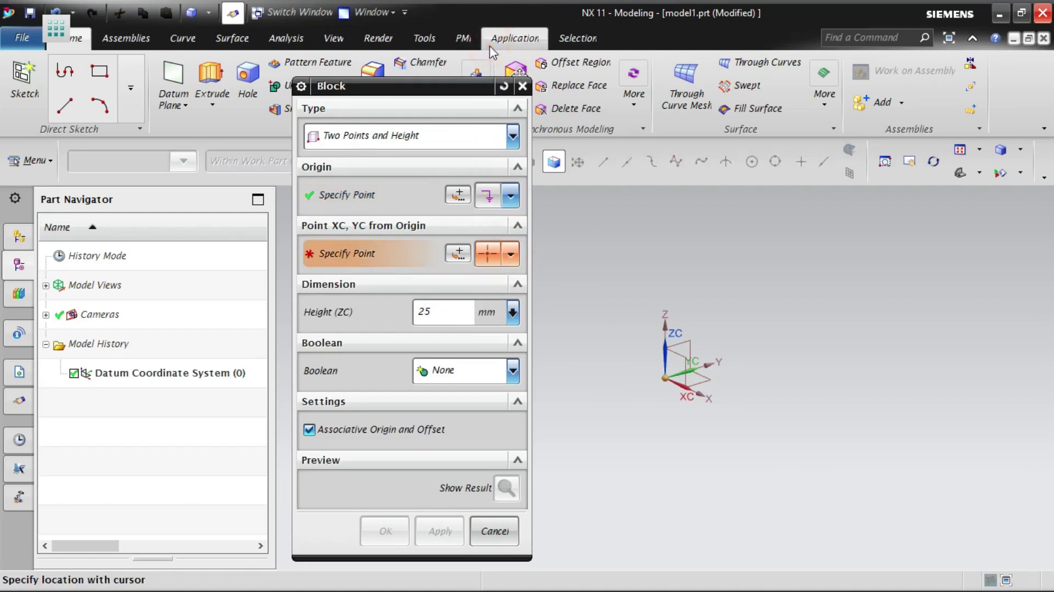
click(773, 345)
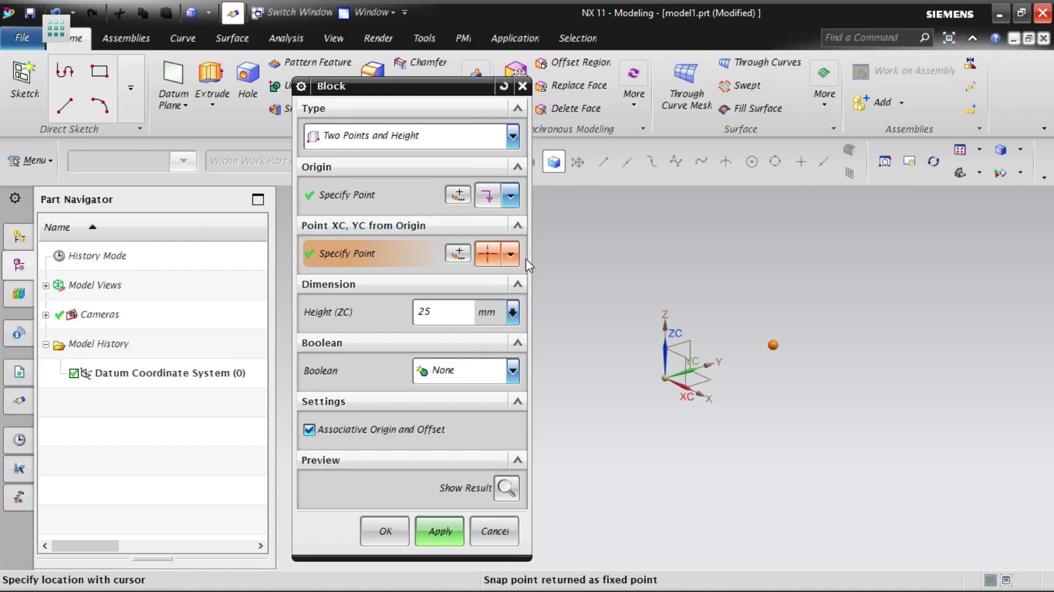
click(989, 326)
scroll(668, 428, down, 4)
Step: Change the block's definition type to Two Diagonal Points
click(513, 136)
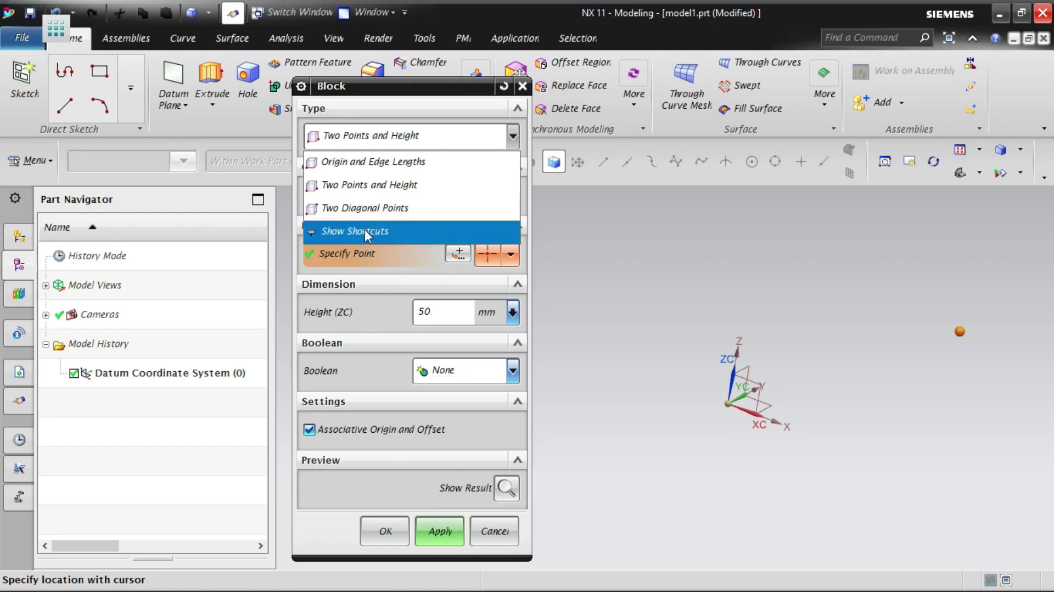
click(363, 209)
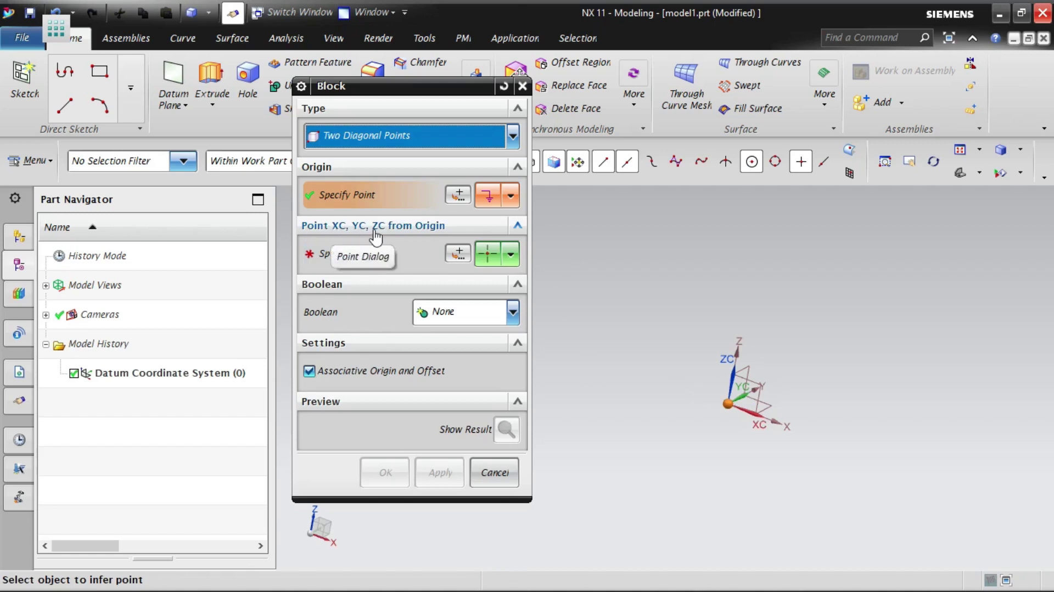
click(513, 255)
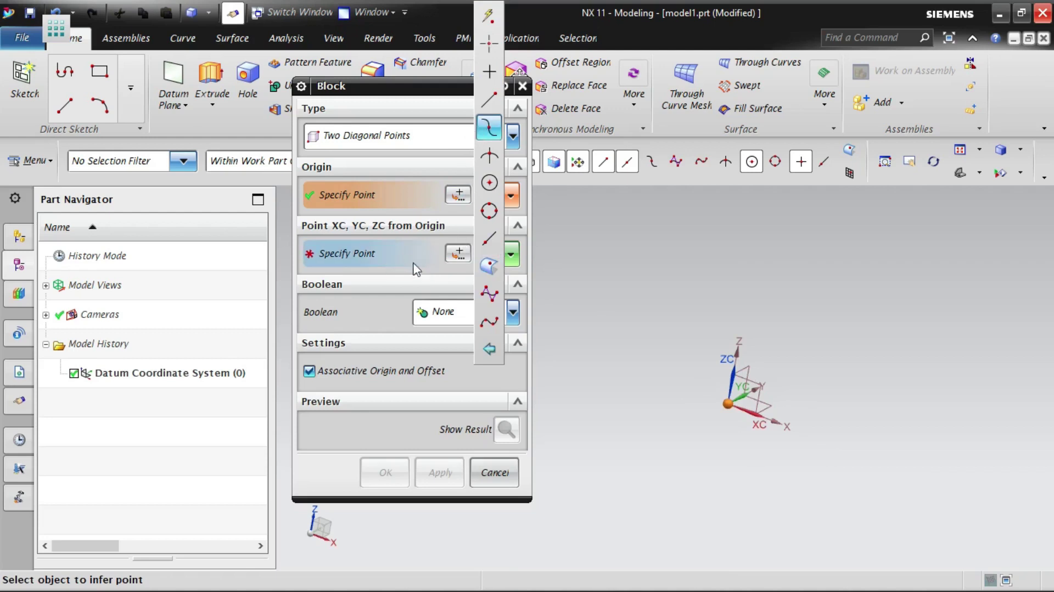
click(514, 259)
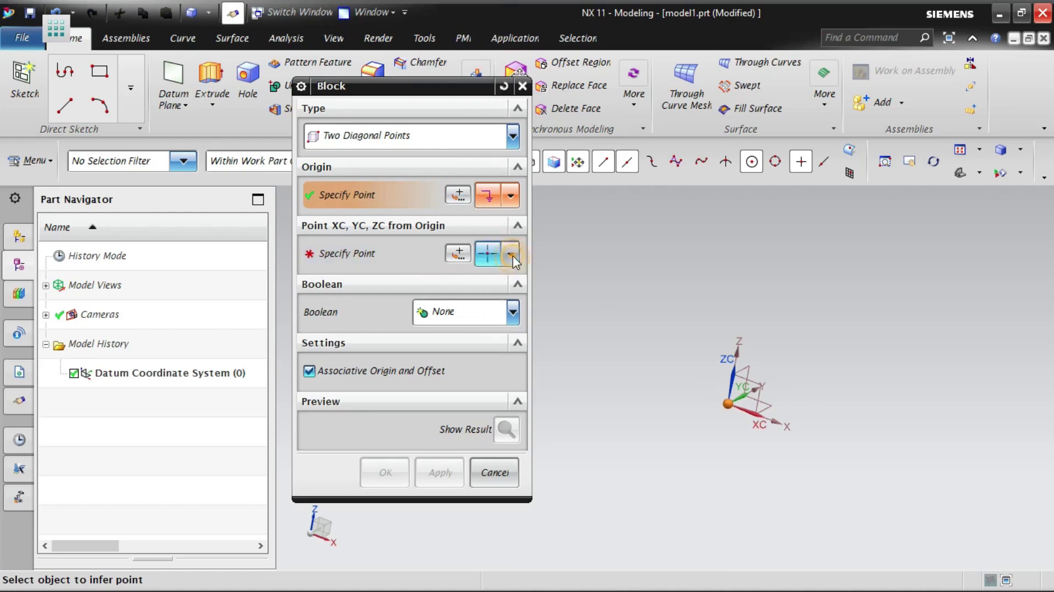
Step: Set the block's second diagonal point to absolute coordinates X 50, Y 50, Z 100 mm
click(459, 253)
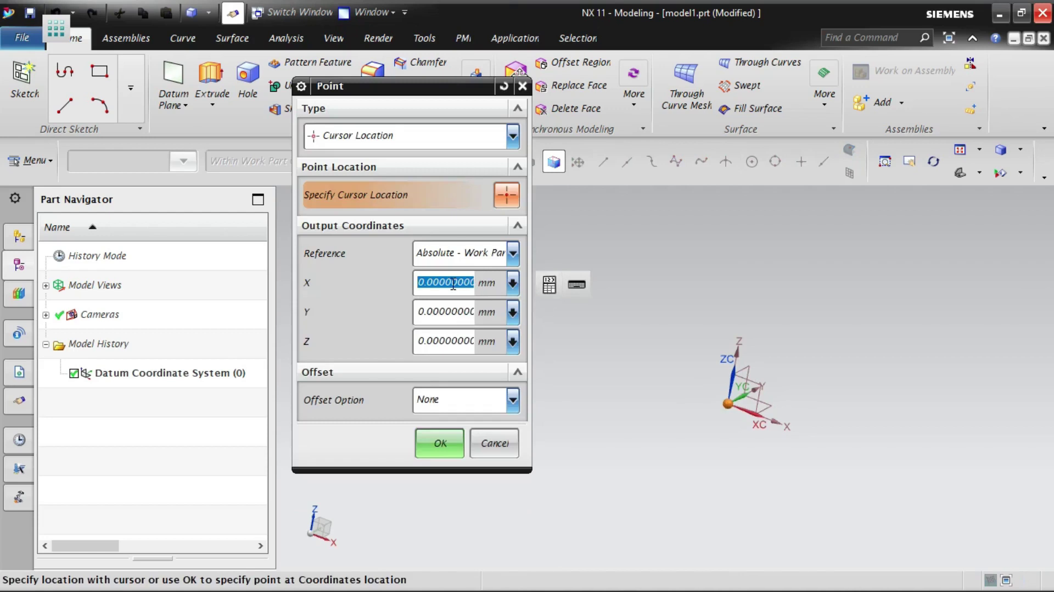
text(50)
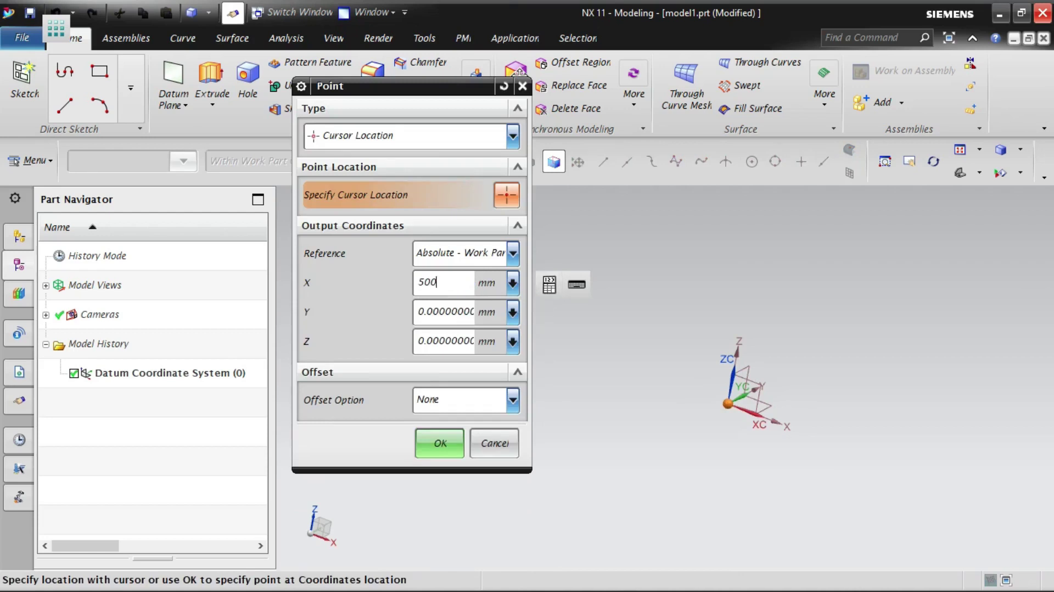
key(Tab)
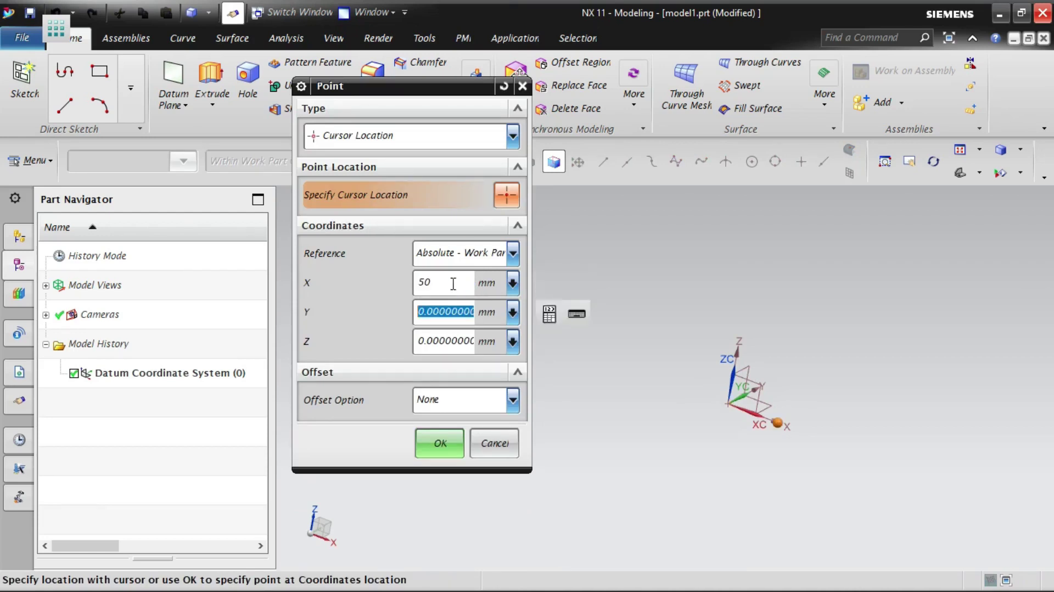
text(50)
key(Tab)
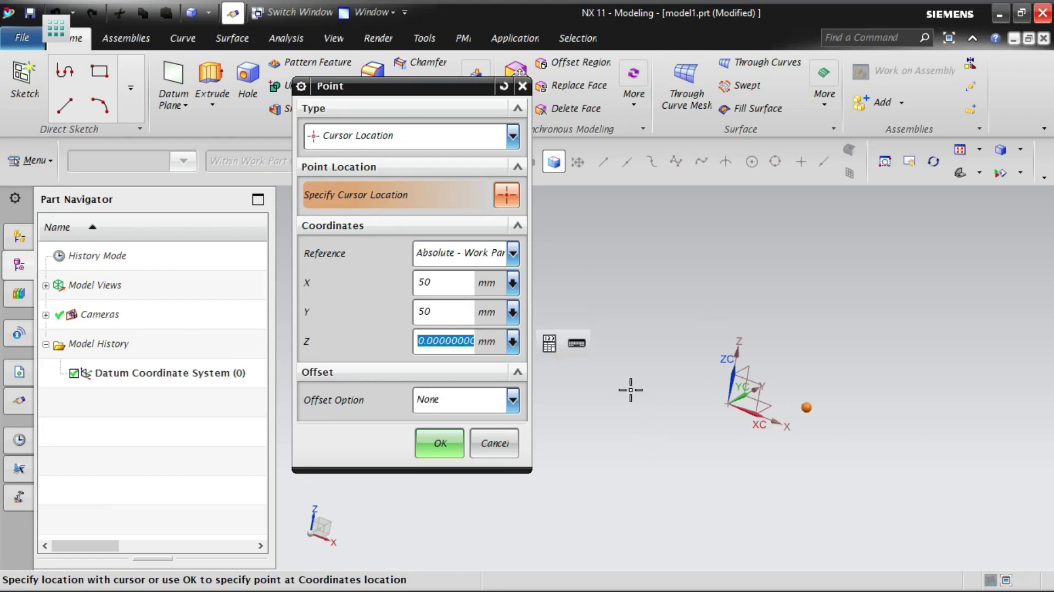
middle_drag(808, 355, 797, 366)
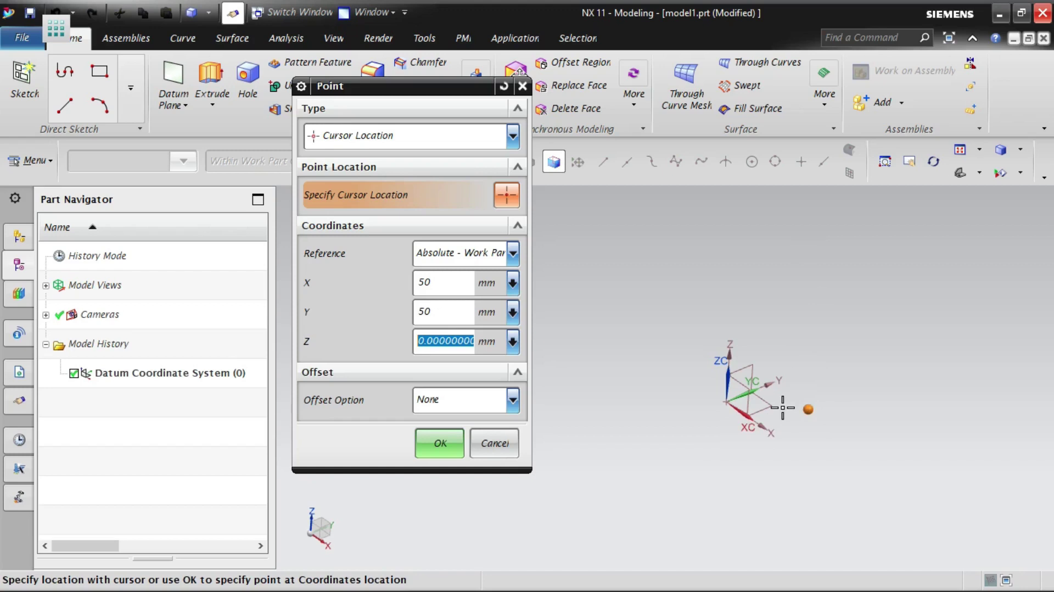
text(1)
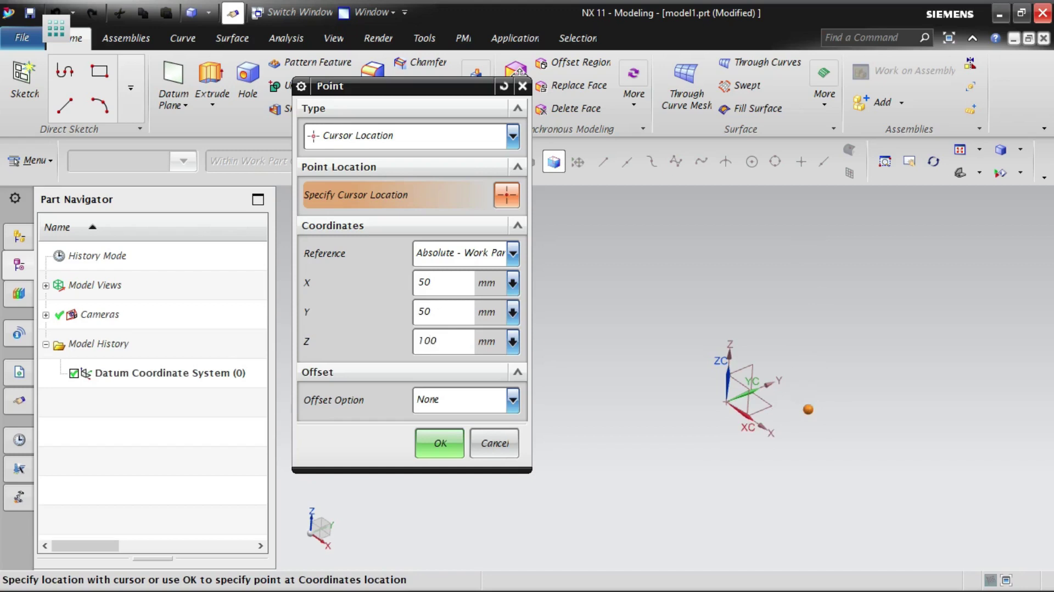
click(442, 440)
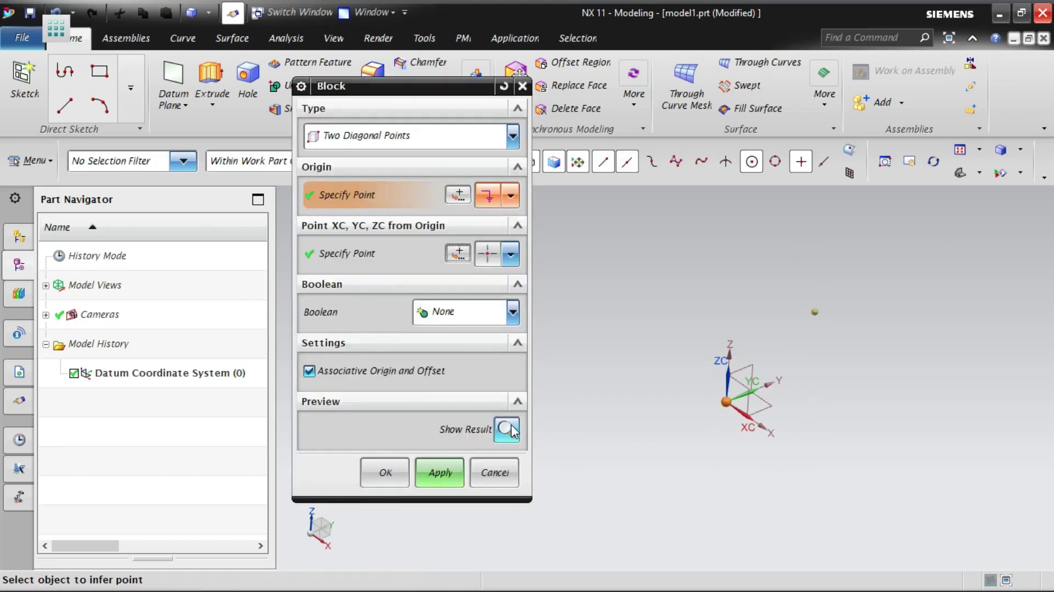
Step: Preview the block spanning the two diagonal points twice, undoing each preview, and create the block
click(507, 429)
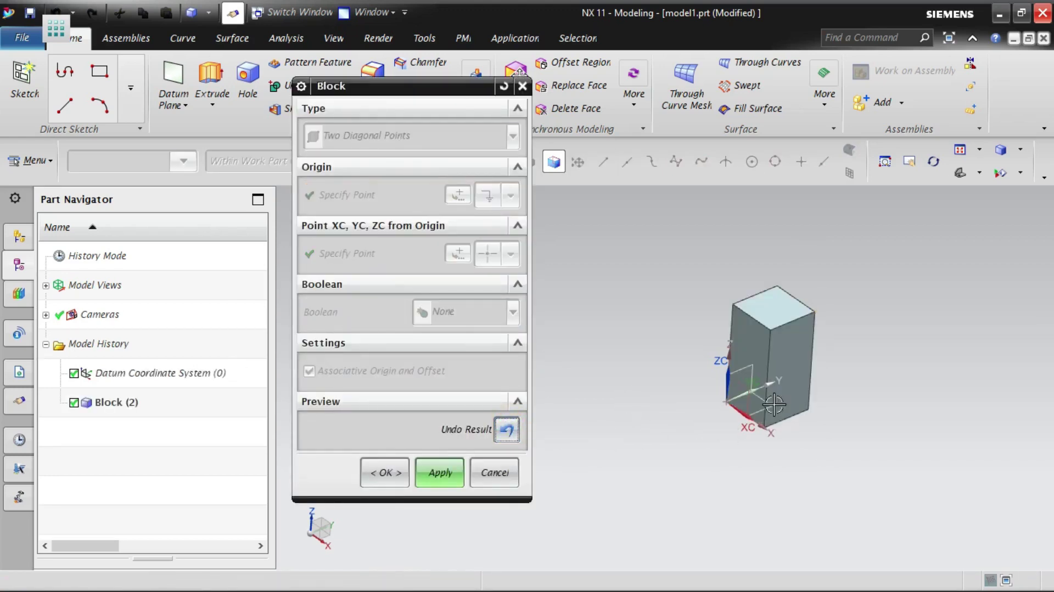
click(506, 431)
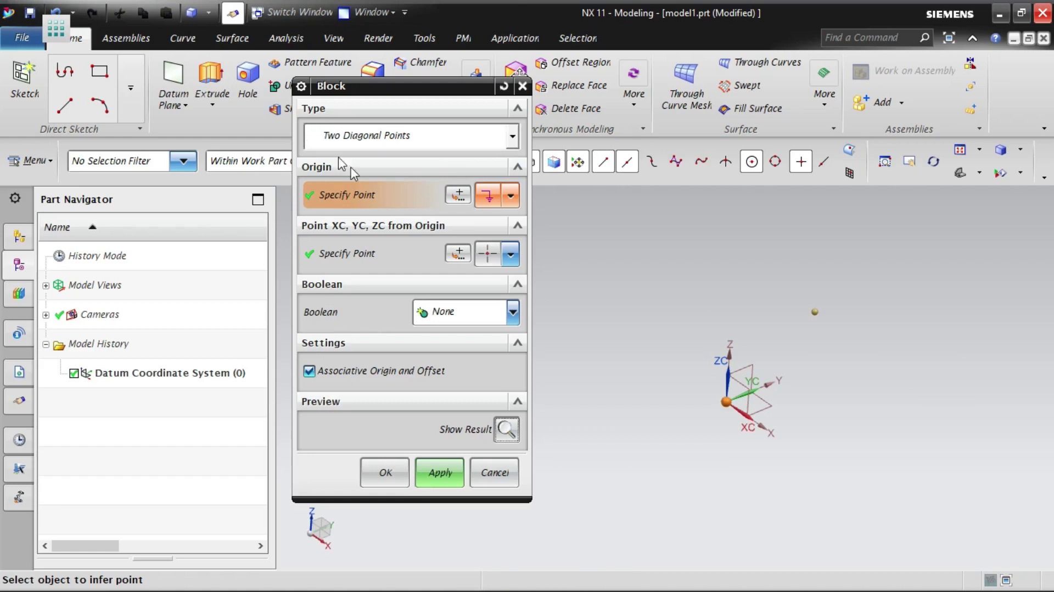
click(506, 431)
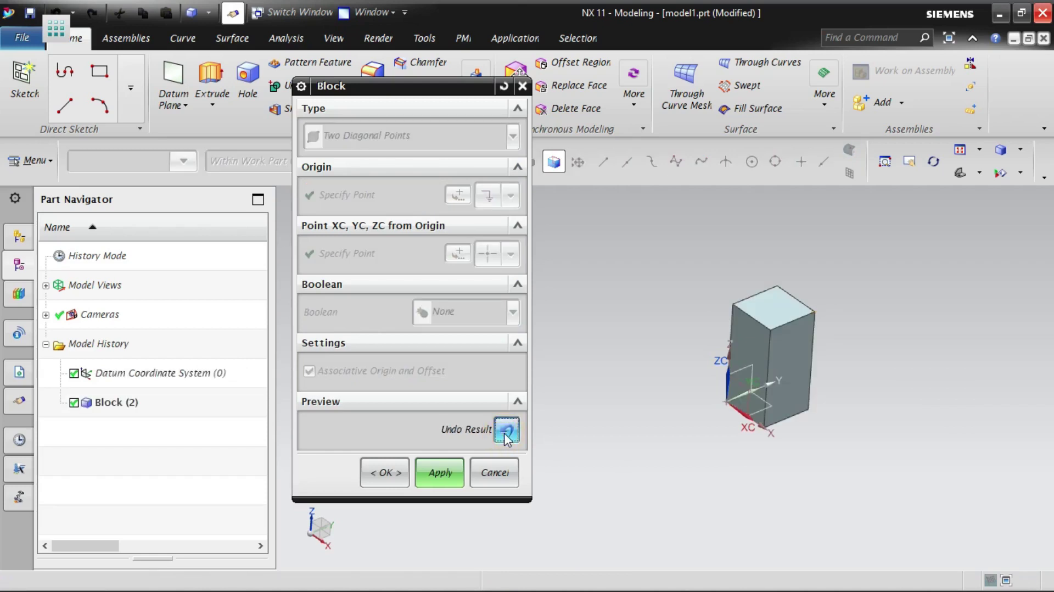
click(506, 431)
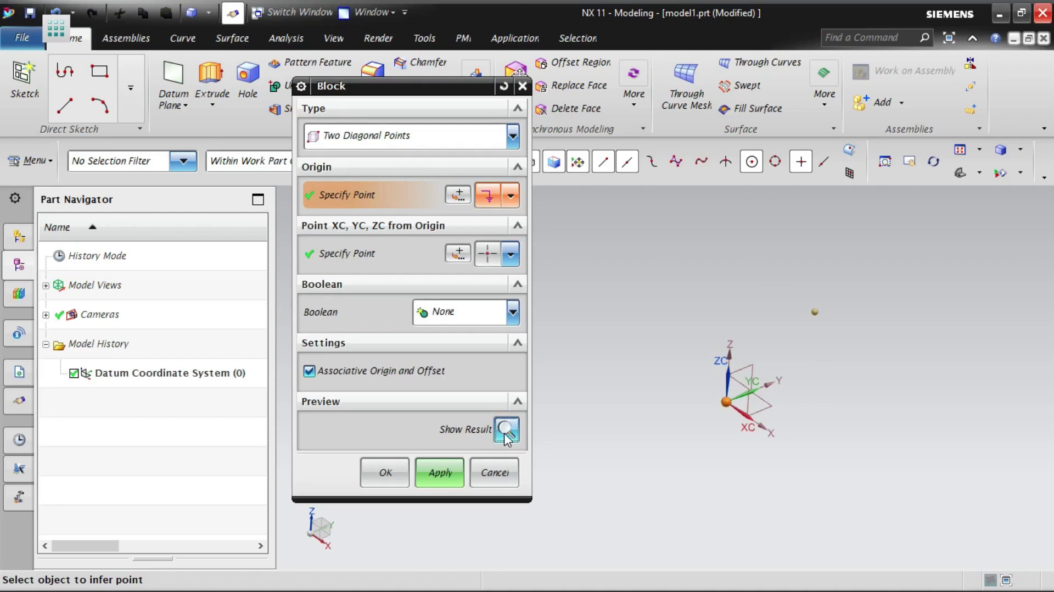
click(391, 473)
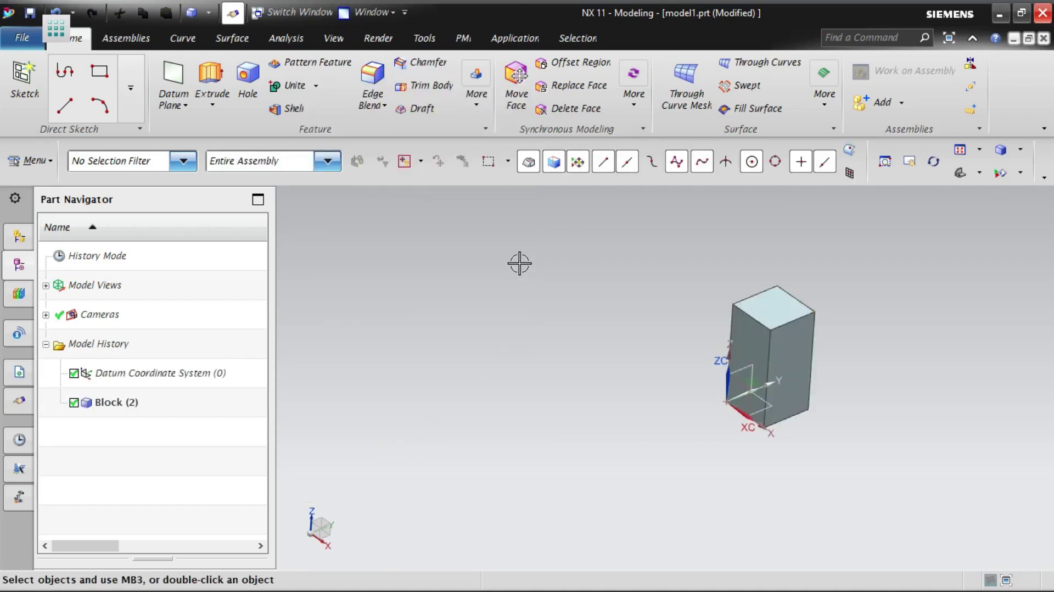
Step: Delete the block created from two diagonal points
click(962, 173)
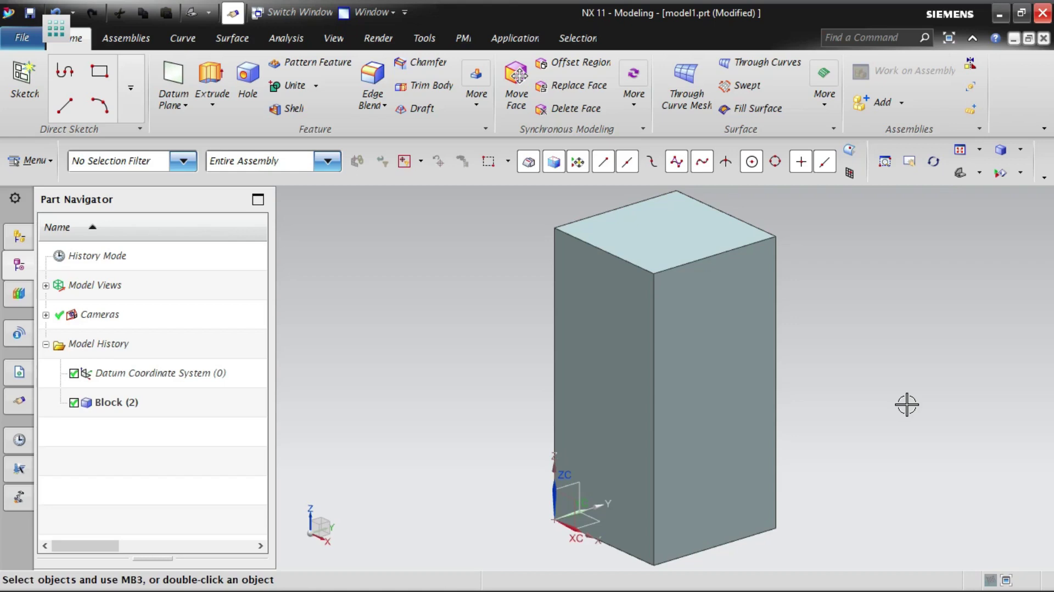
click(701, 322)
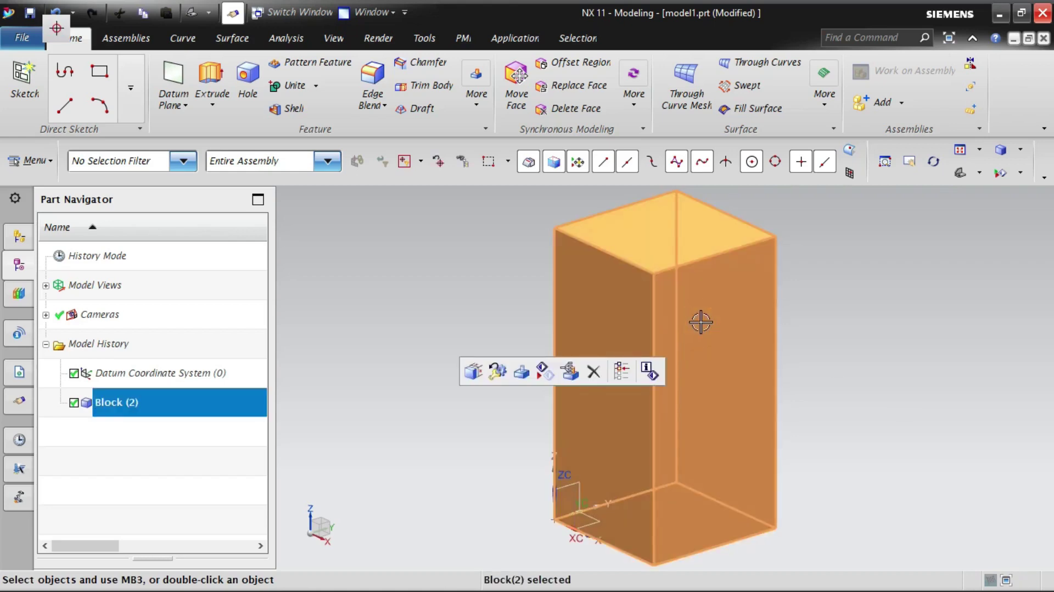
key(Delete)
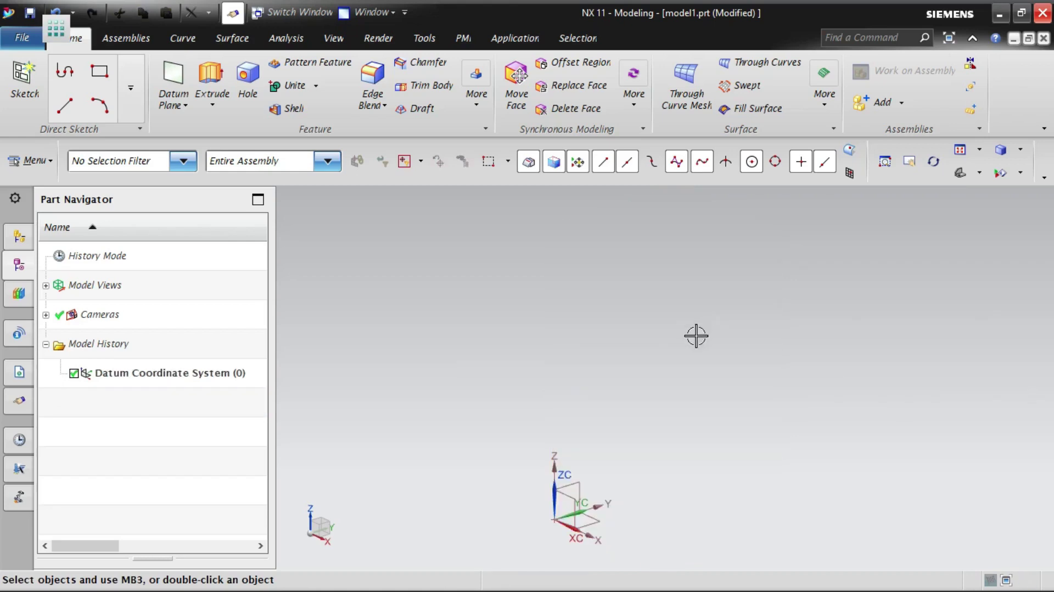
Step: Start a cylinder primitive of type Axis, Diameter, and Height, using an inferred vector for its axis
click(31, 161)
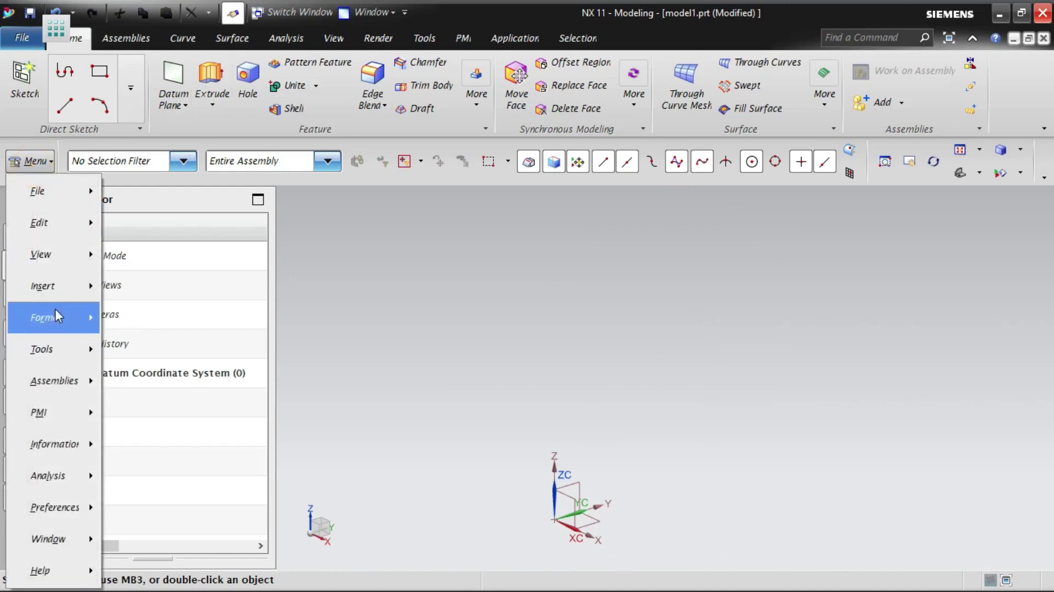
mouse_move(55, 290)
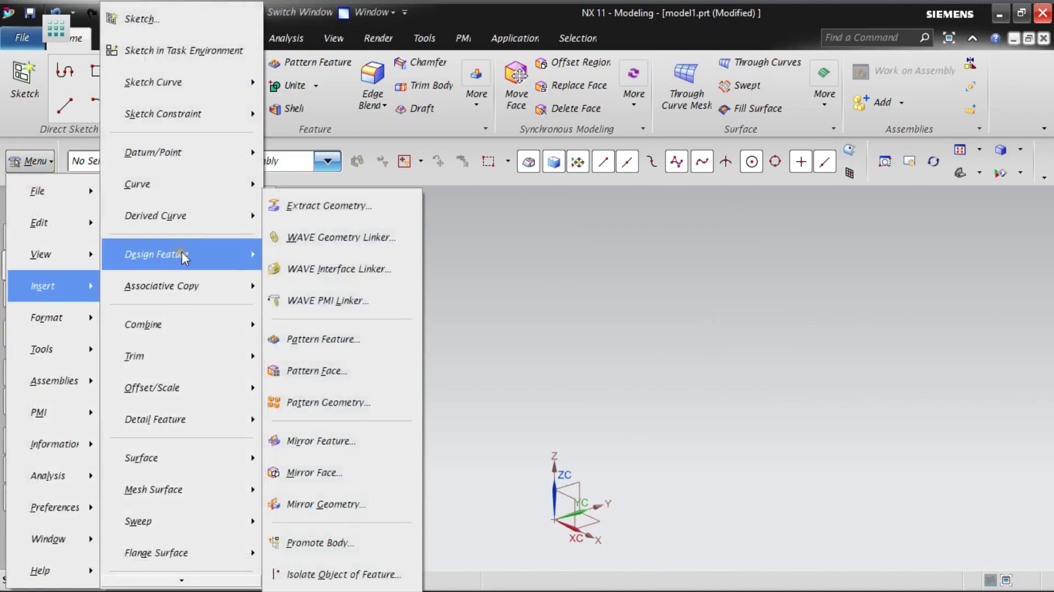
mouse_move(183, 256)
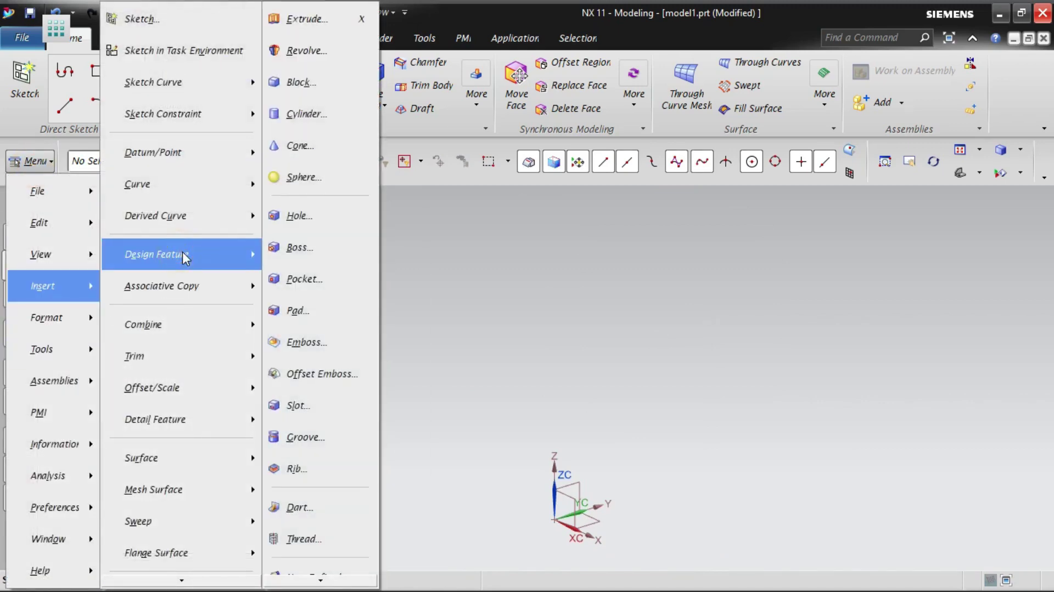
click(317, 121)
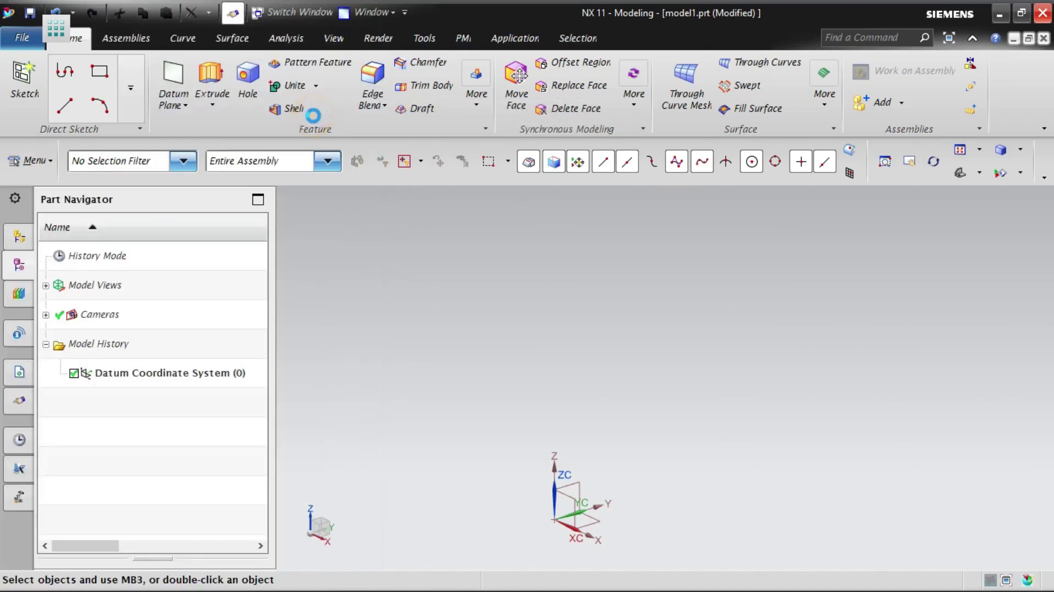
click(341, 136)
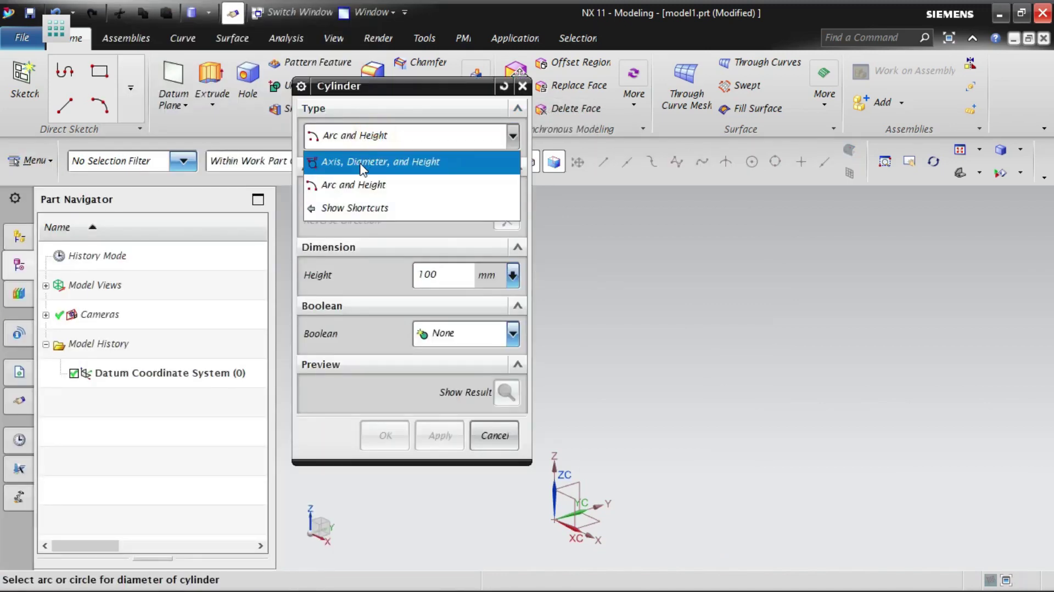
click(362, 163)
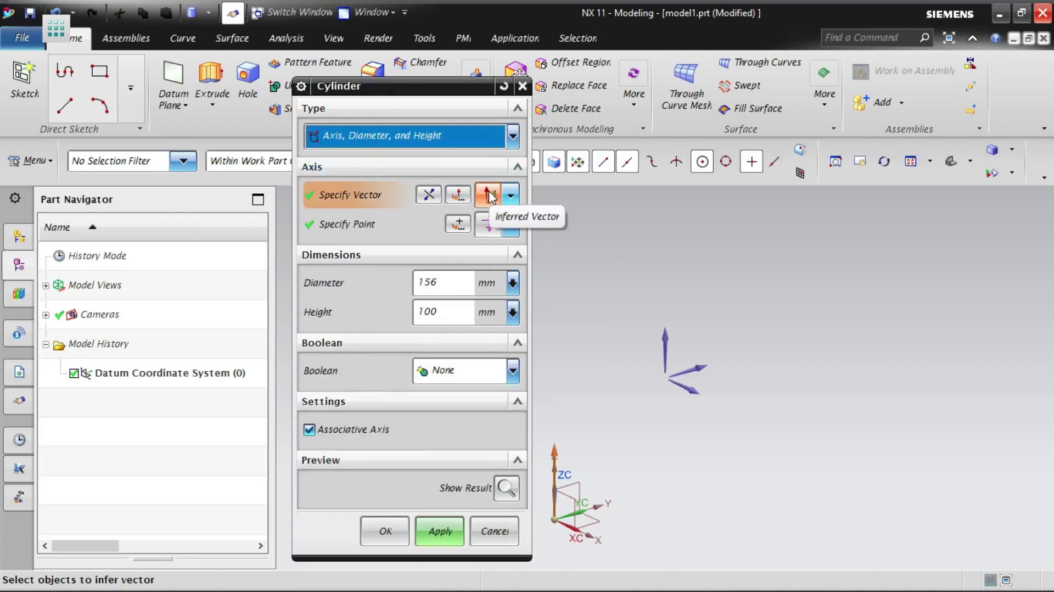
click(490, 196)
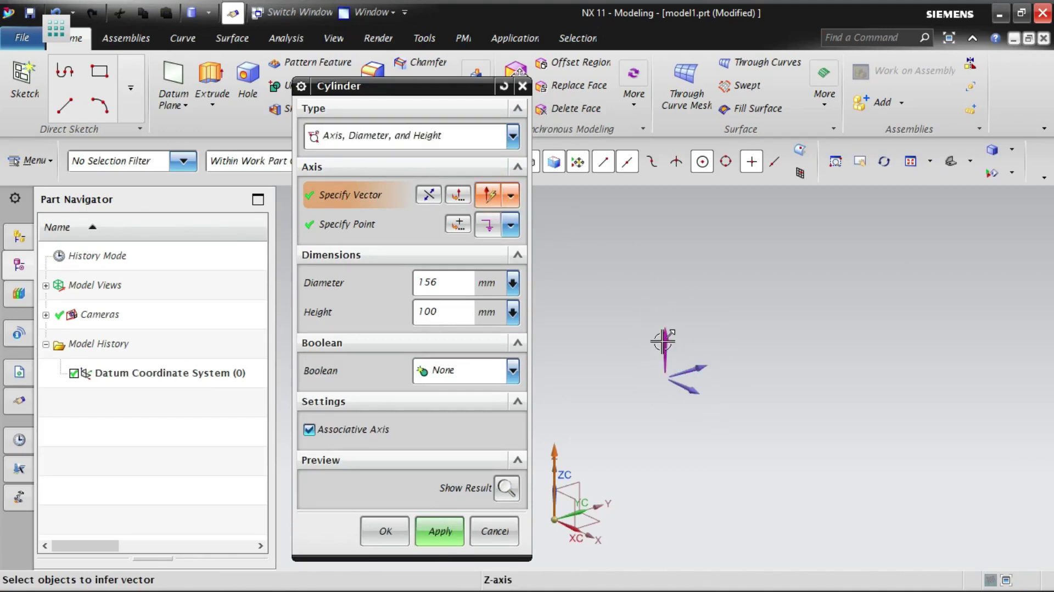
scroll(826, 379, down, 2)
scroll(618, 516, up, 2)
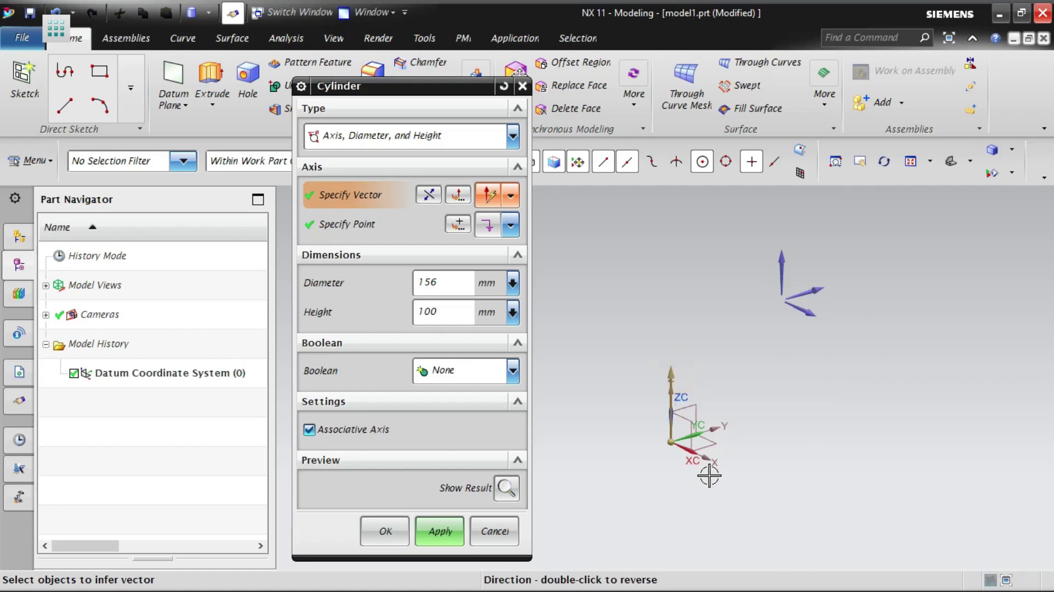
Step: Place the cylinder's base point at a free cursor location away from the coordinate system
click(513, 227)
click(488, 21)
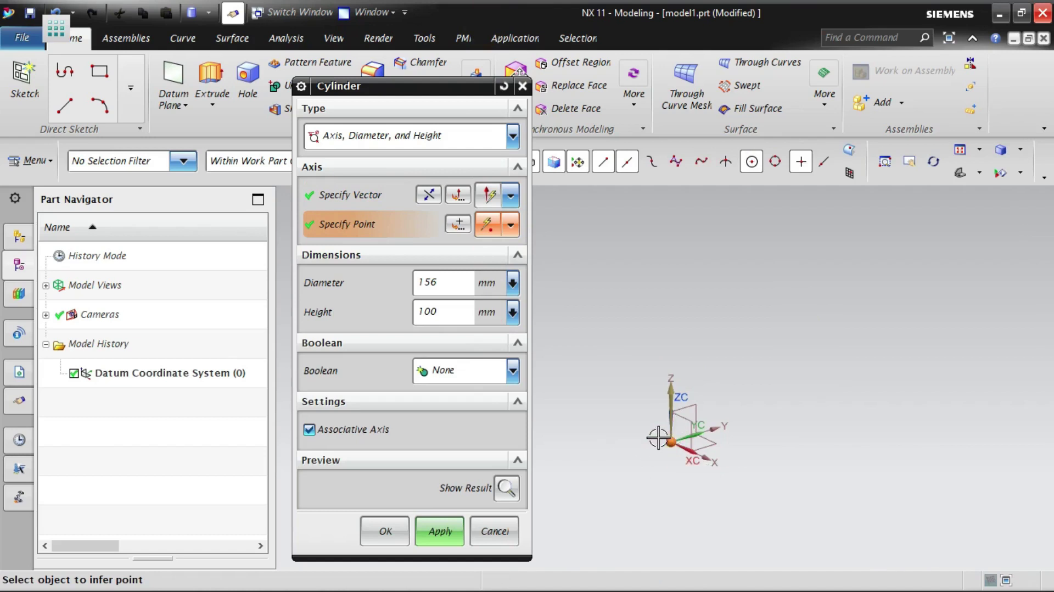
click(511, 224)
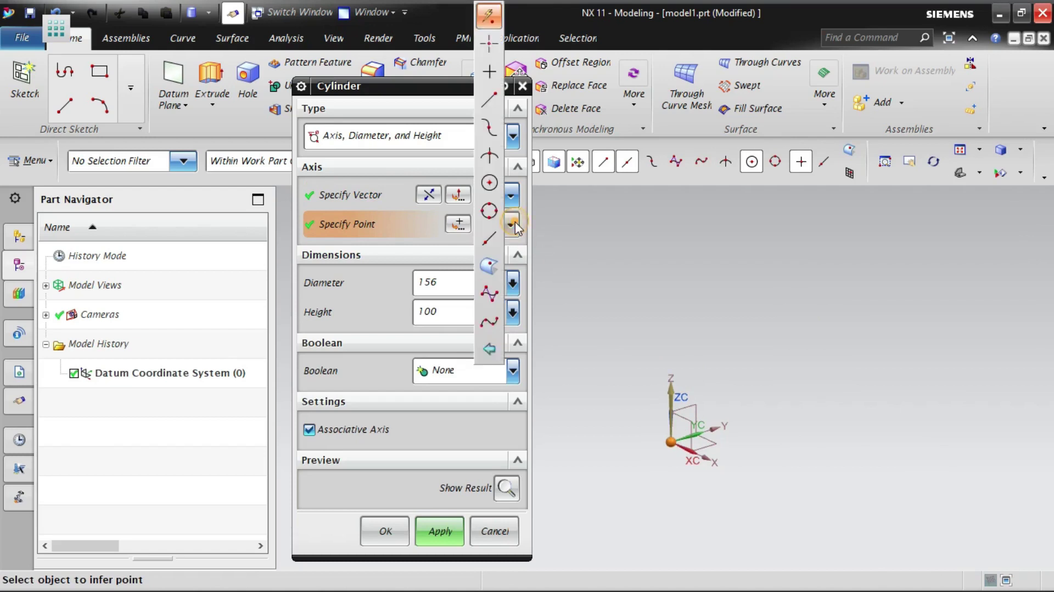
click(490, 44)
shift+middle_drag(638, 451, 574, 477)
click(778, 354)
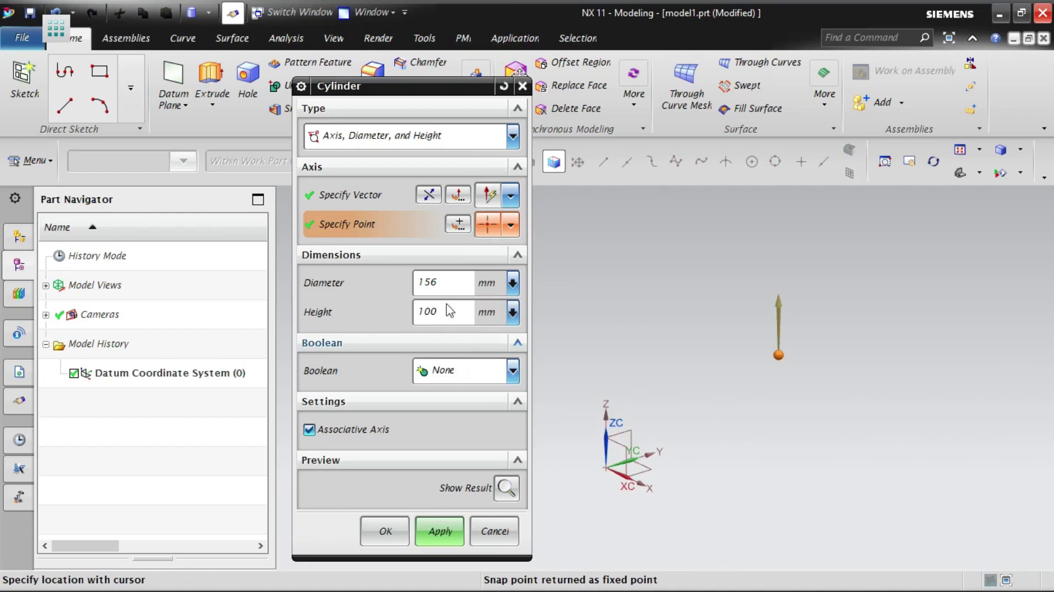
Step: Set the cylinder's diameter to 50 mm, preview it with the 100 mm height, and undo the preview
click(437, 282)
text(50)
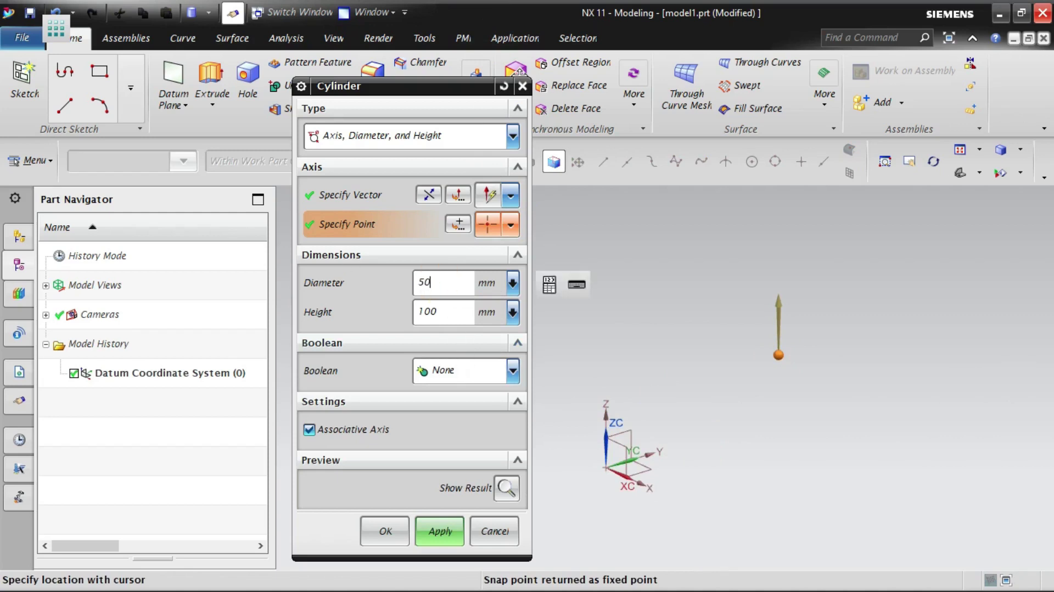
key(Tab)
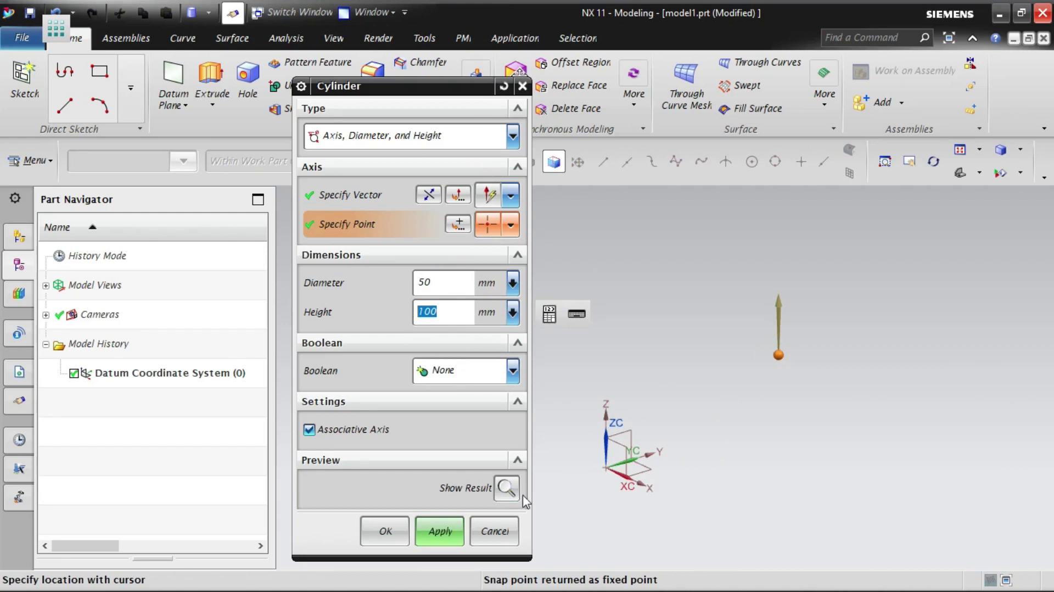
click(505, 488)
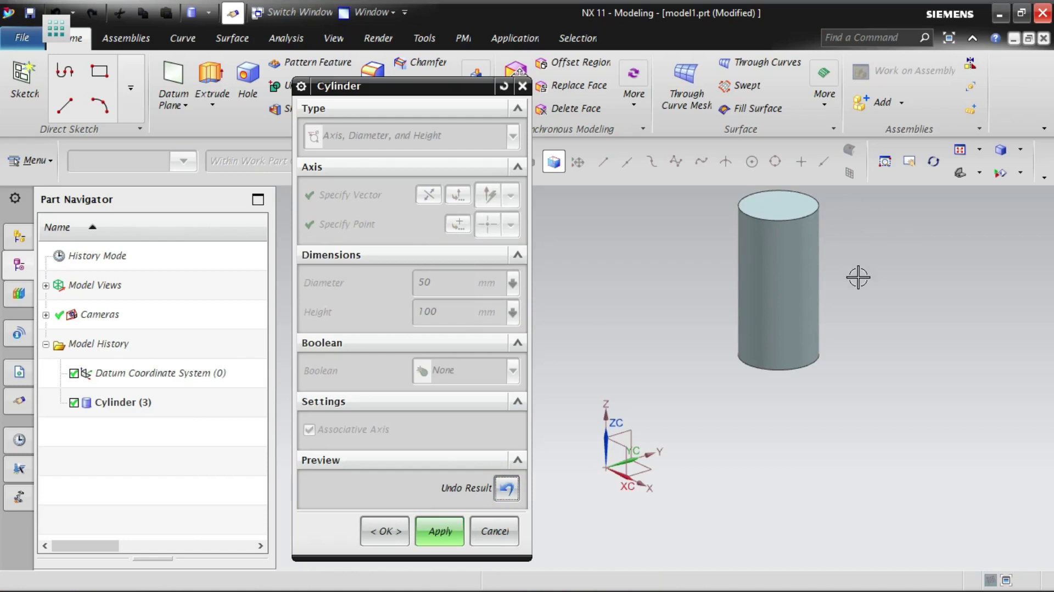
click(506, 489)
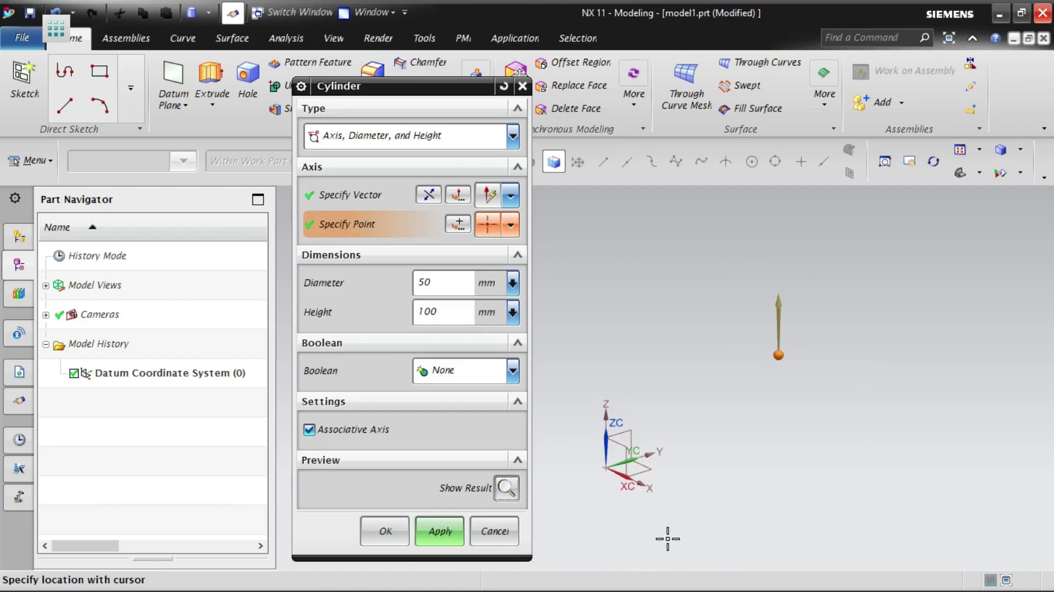
Step: Infer the cylinder's axis vector from the datum X-axis, preview the result, and undo the preview
click(512, 197)
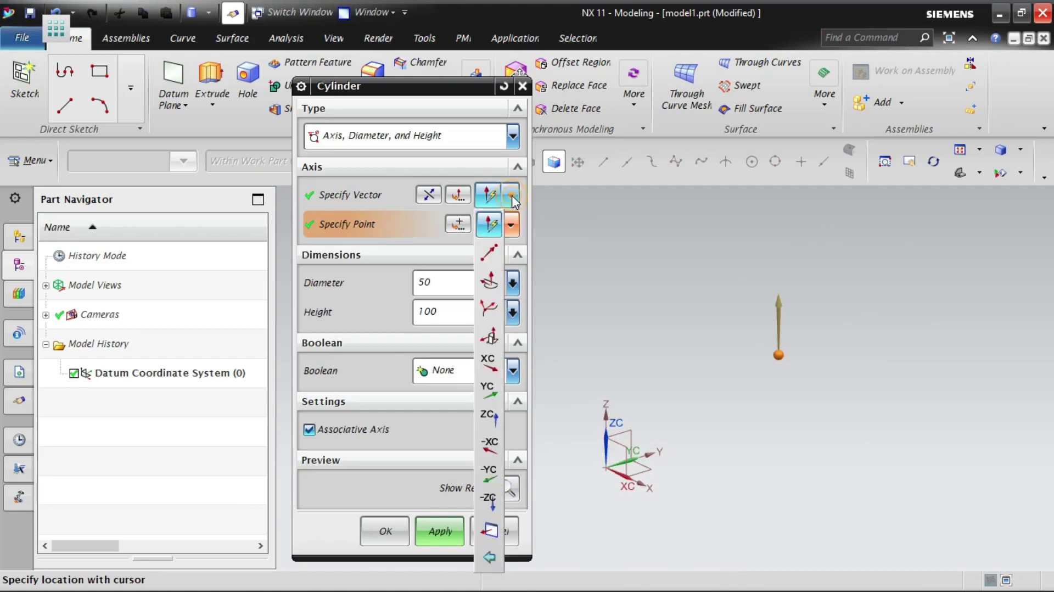
click(486, 230)
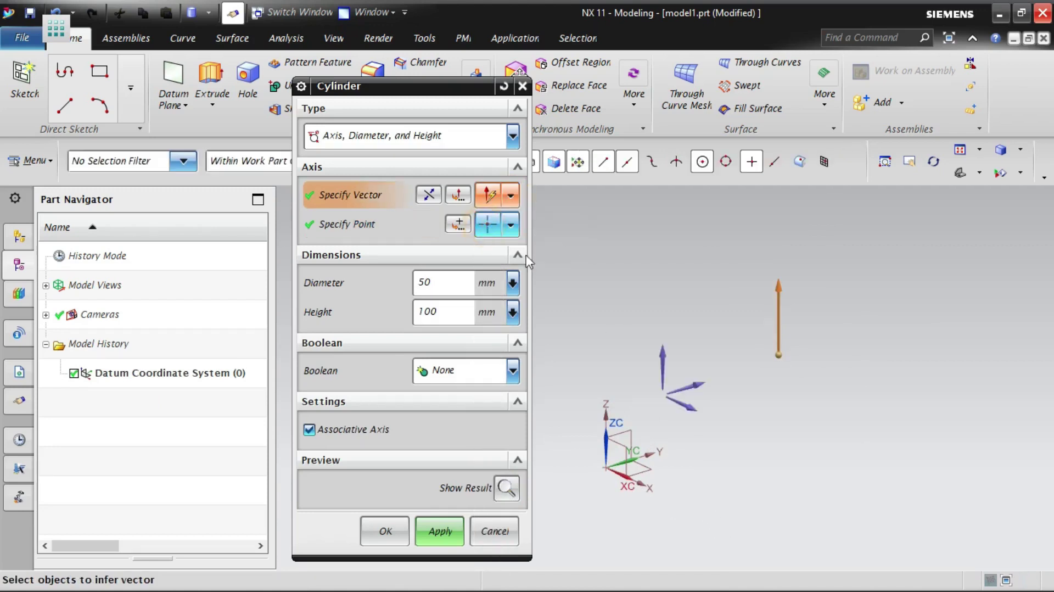
click(644, 489)
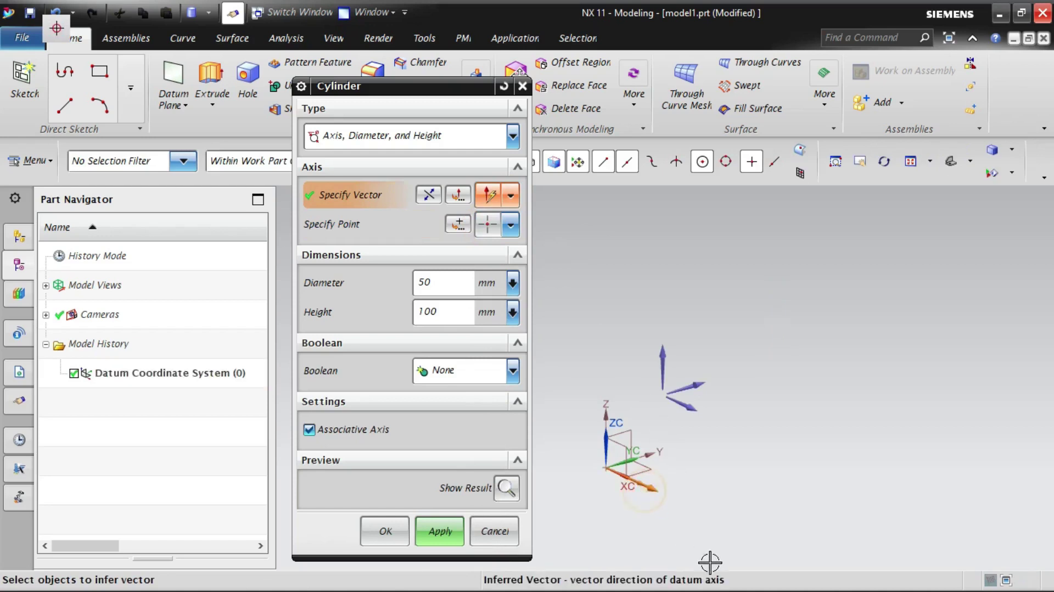
click(513, 489)
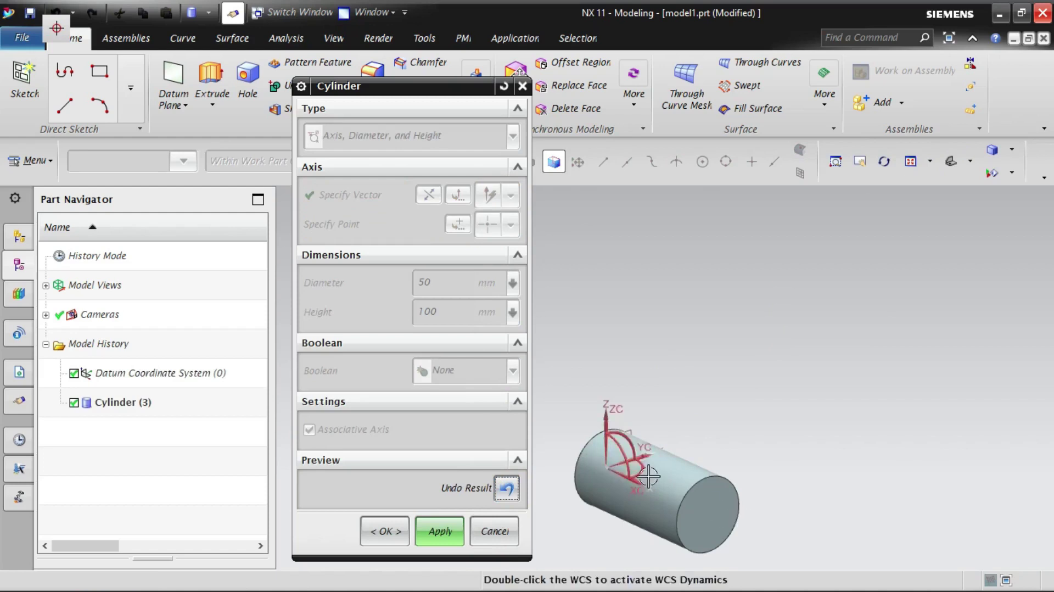
middle_drag(771, 368, 810, 447)
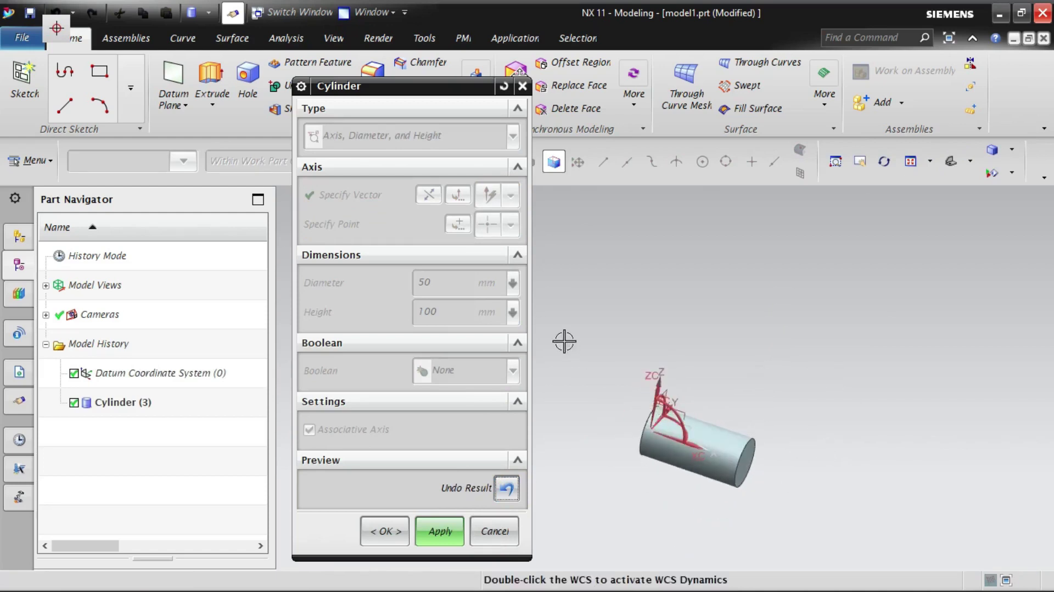
click(506, 488)
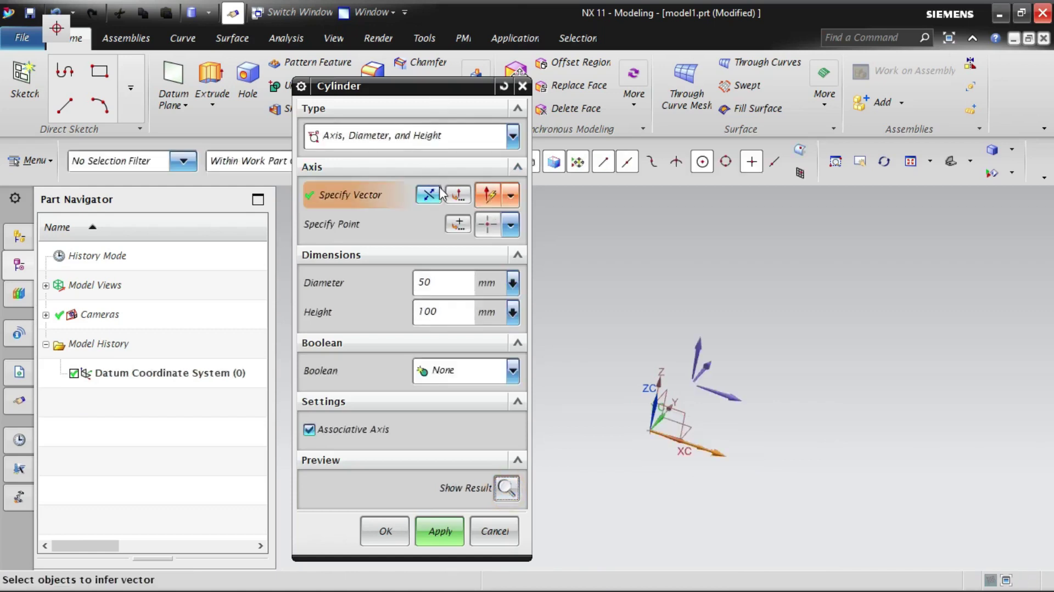
Step: Reverse the cylinder's axis direction, preview the result, and cancel the cylinder
click(431, 199)
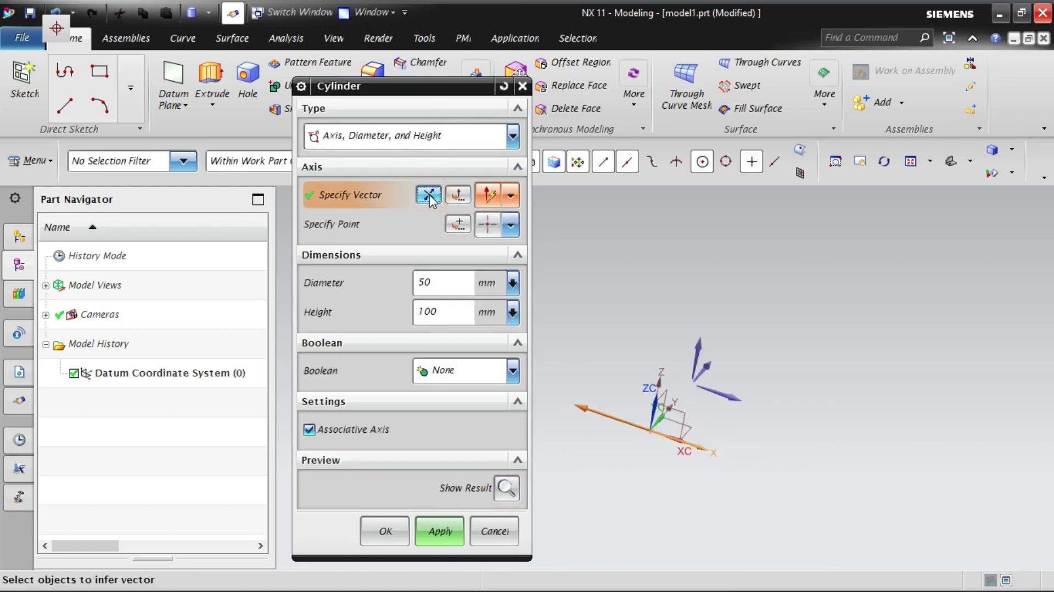
click(501, 487)
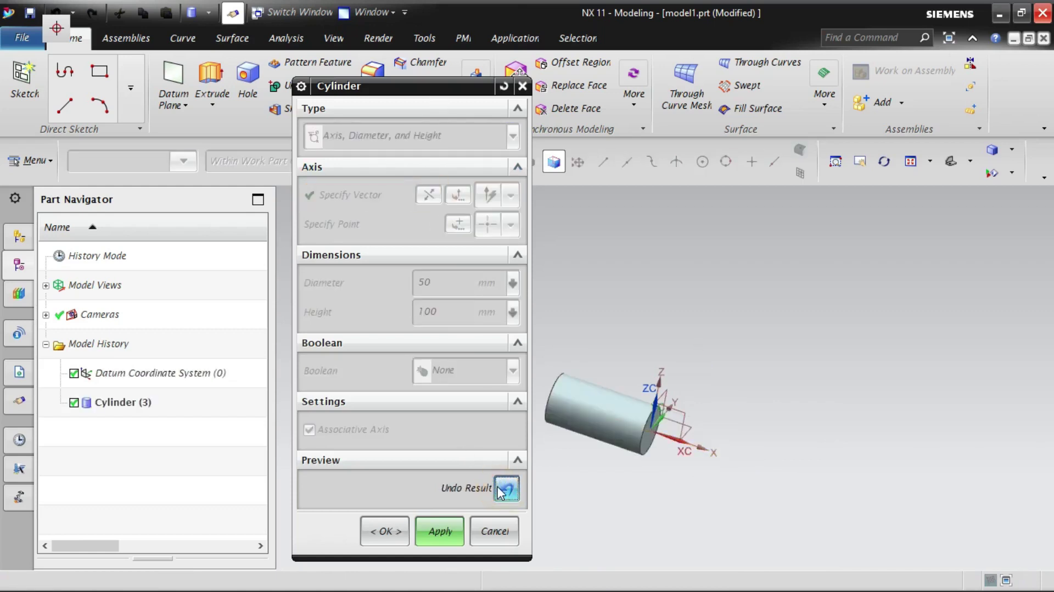
click(495, 531)
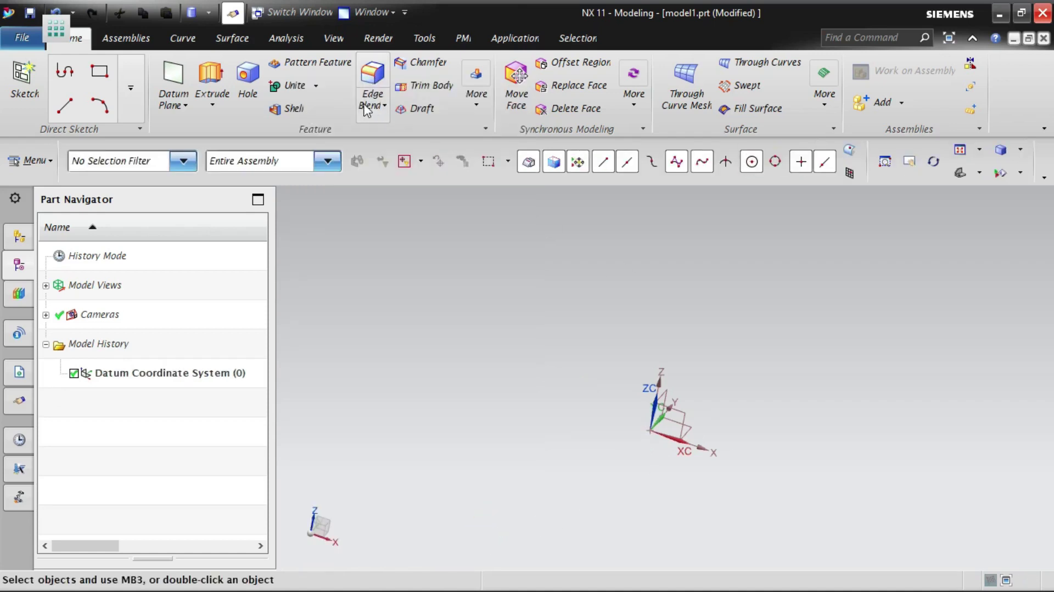
Step: Replace the current view orientation with the Trimetric view
right_click(548, 316)
mouse_move(616, 440)
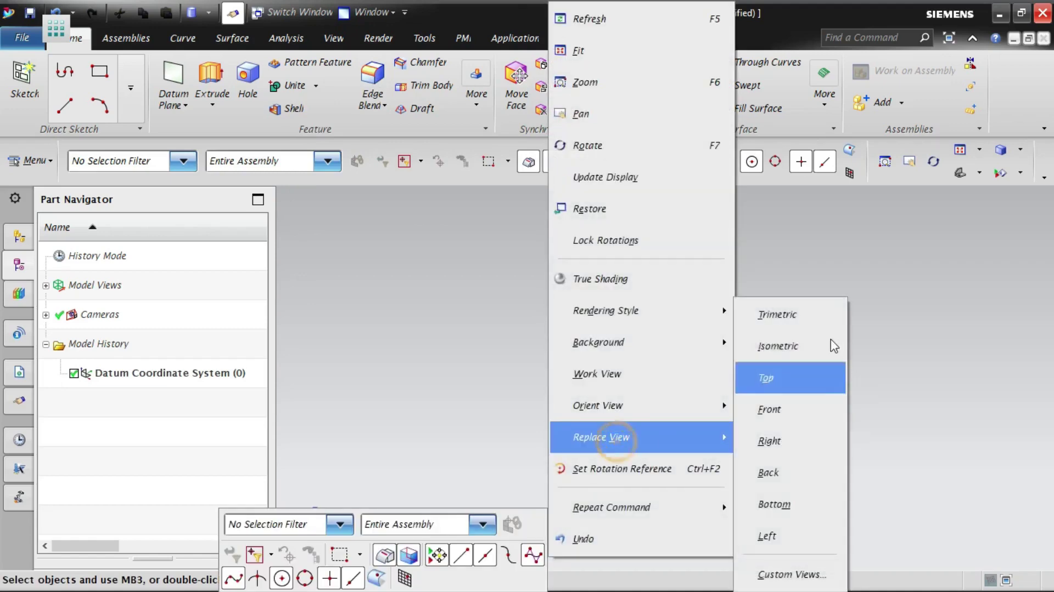
click(814, 317)
click(37, 159)
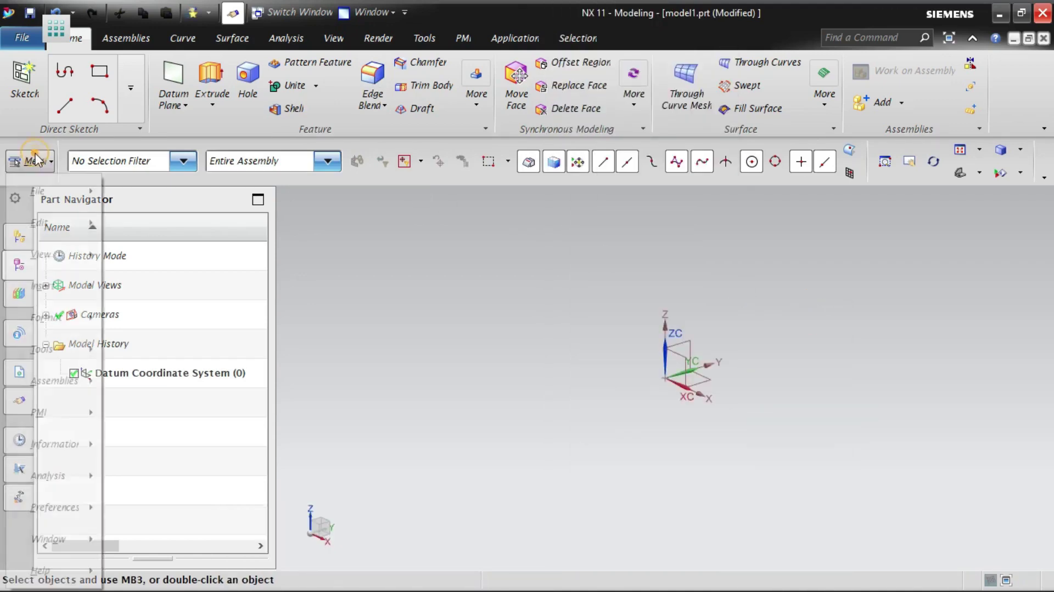
mouse_move(60, 289)
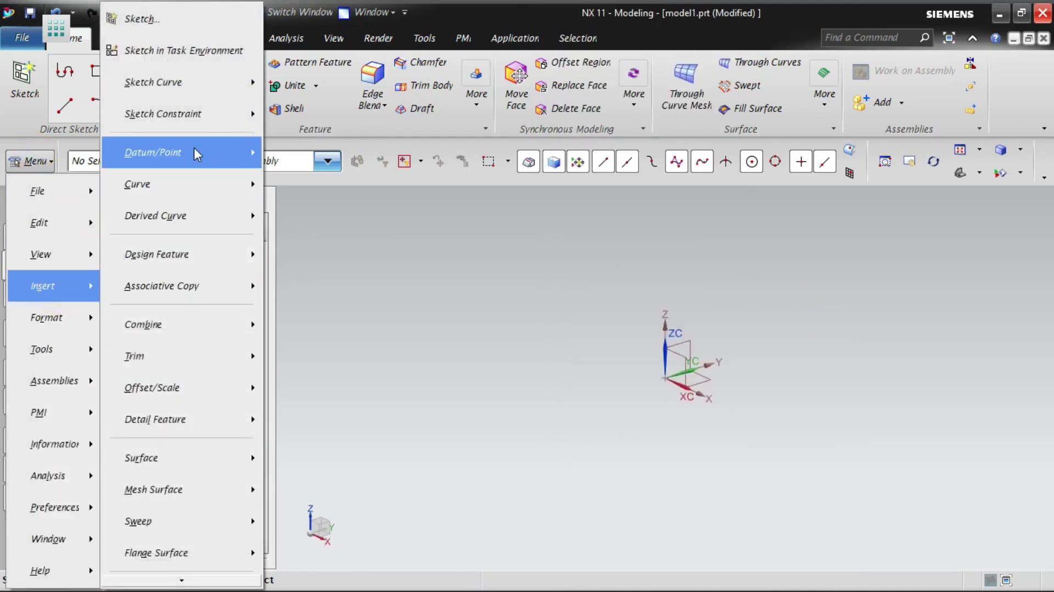
mouse_move(187, 263)
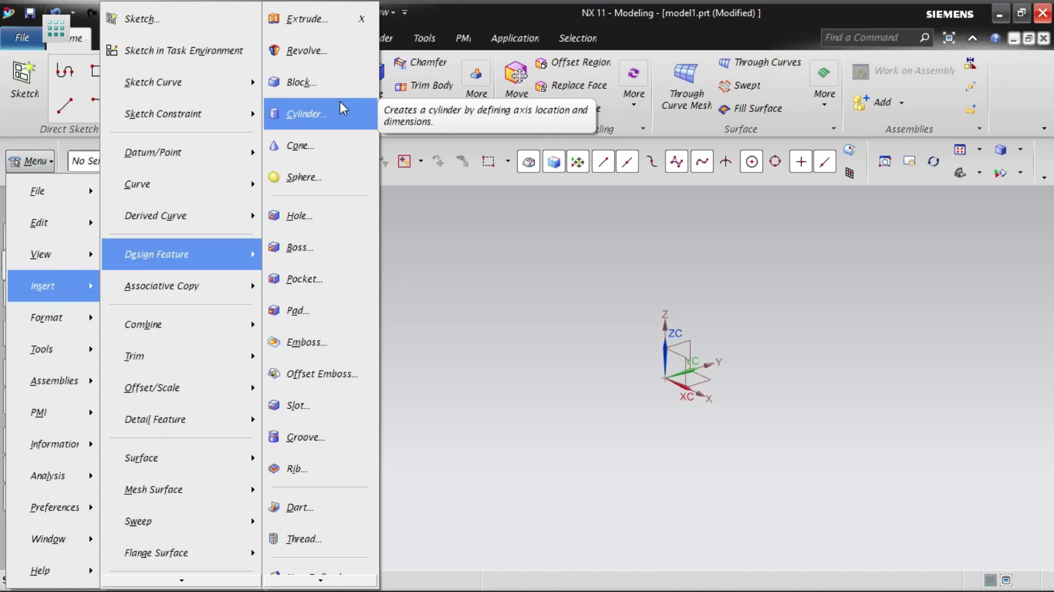
mouse_move(196, 421)
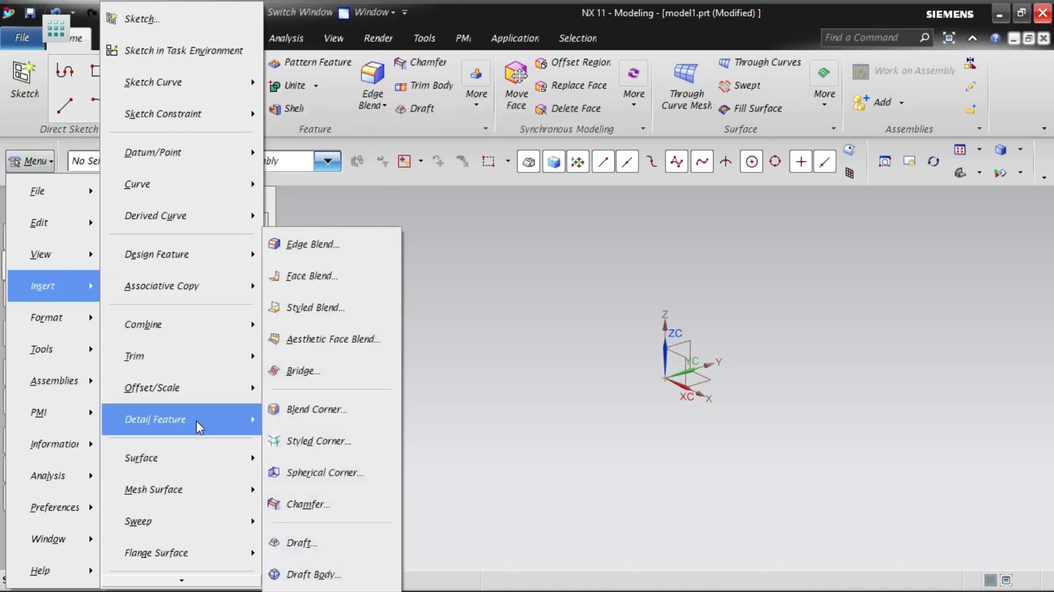
mouse_move(242, 269)
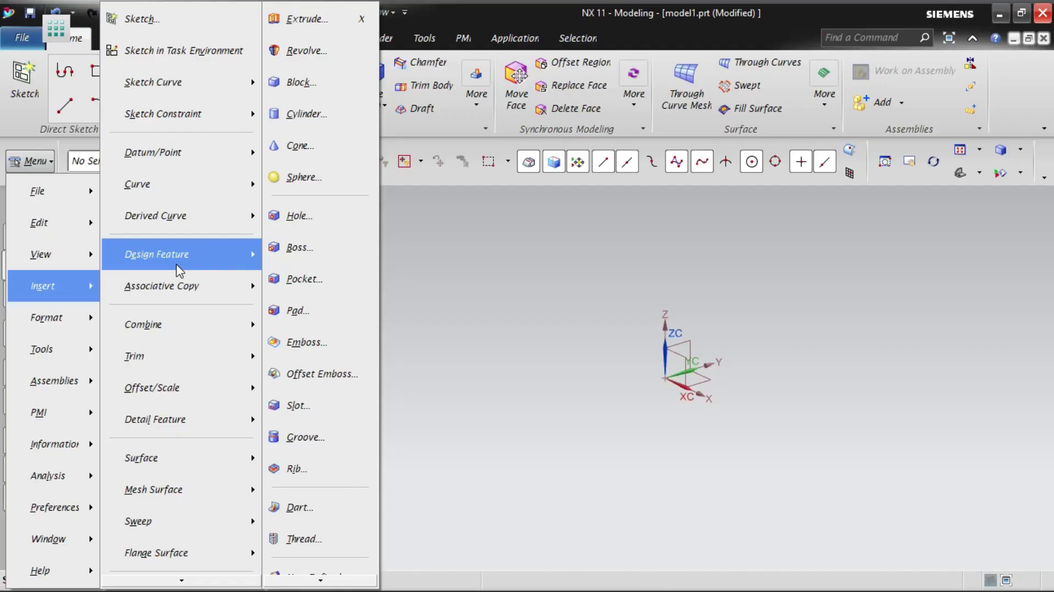
click(306, 114)
click(460, 135)
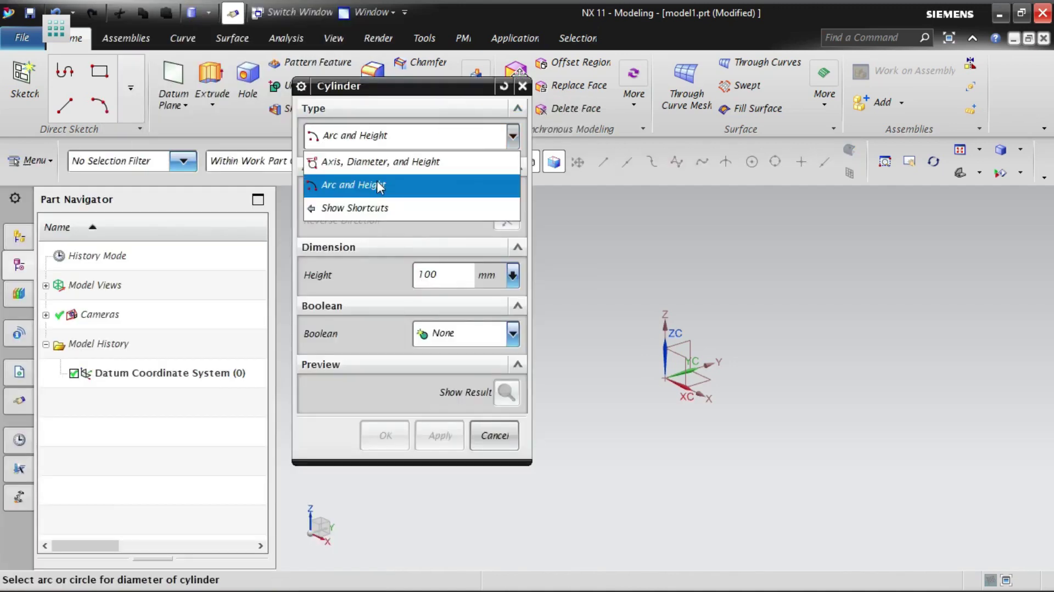
click(379, 185)
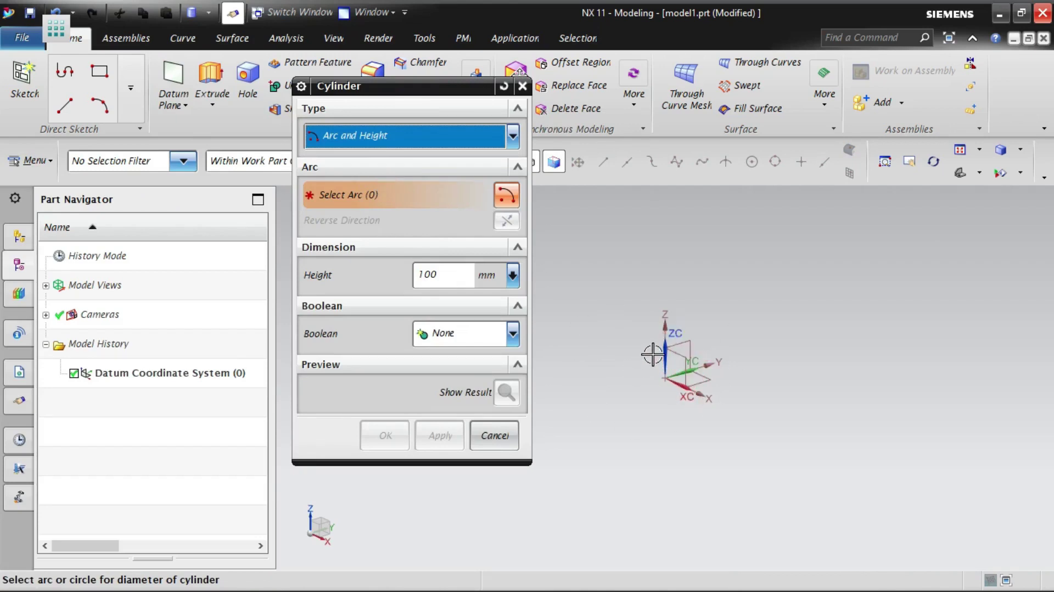
click(495, 438)
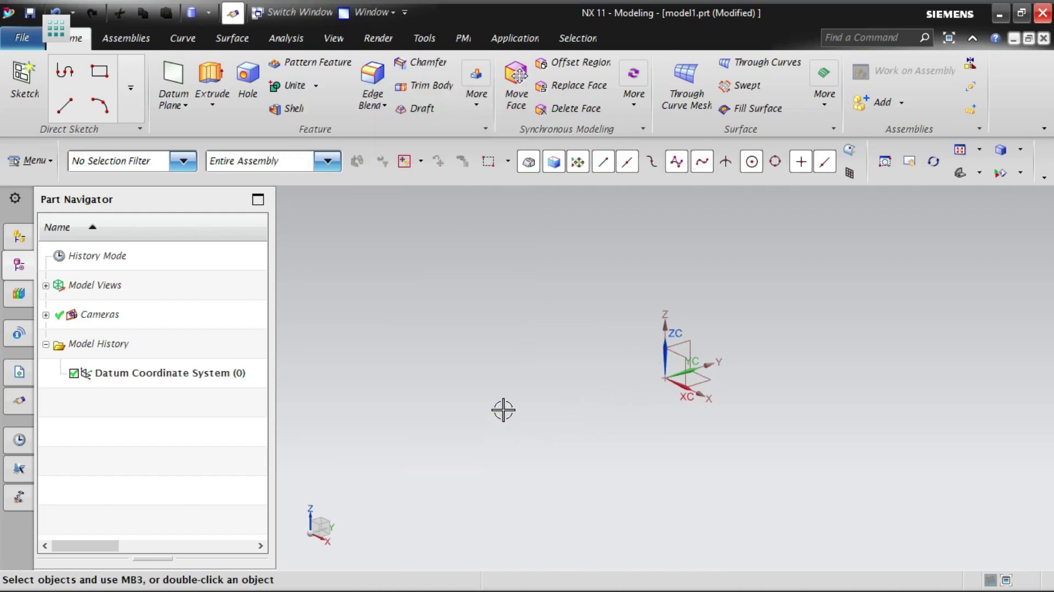
Step: Start an arc/circle from center with the Absolute point reference and place its centre at the datum origin
right_click(610, 250)
click(686, 87)
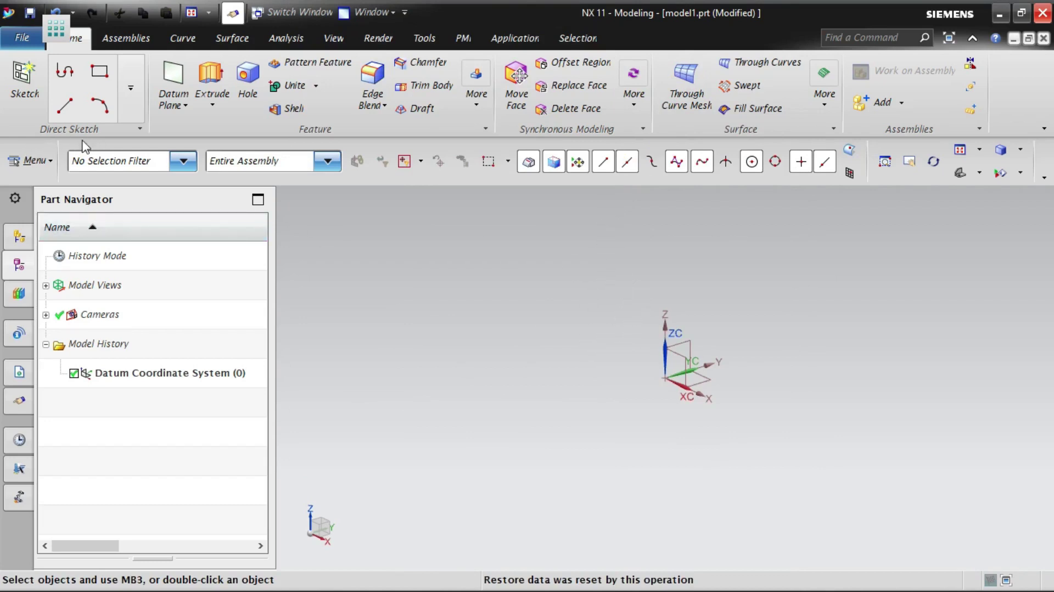
click(183, 39)
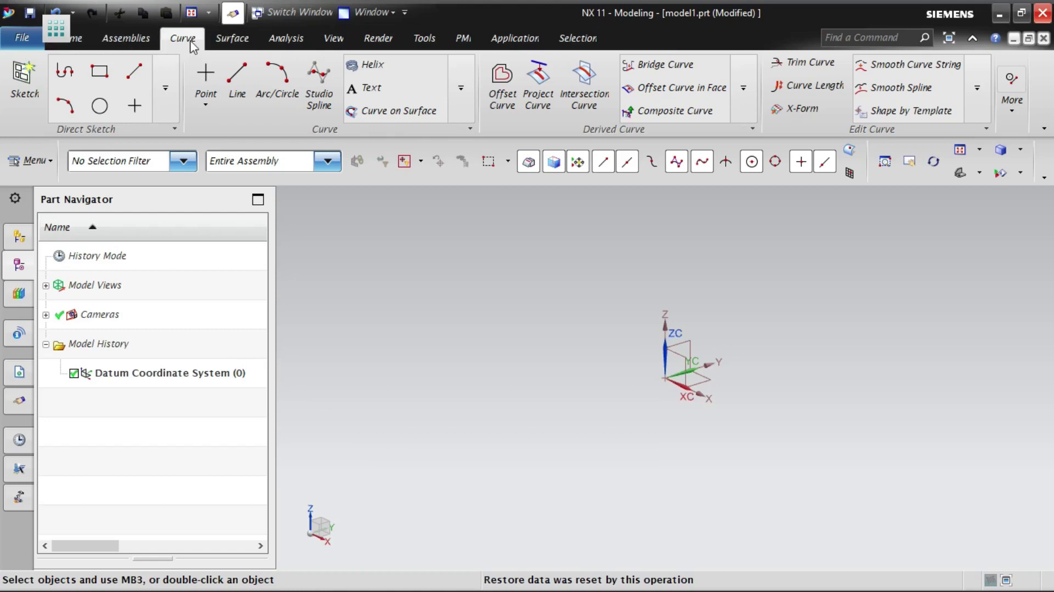
click(279, 92)
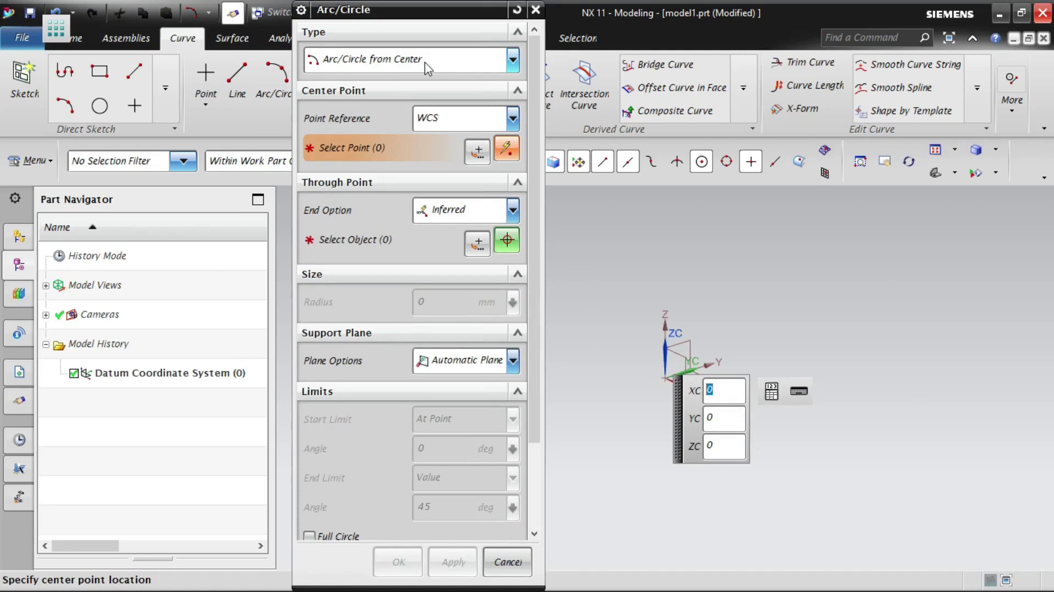
click(301, 11)
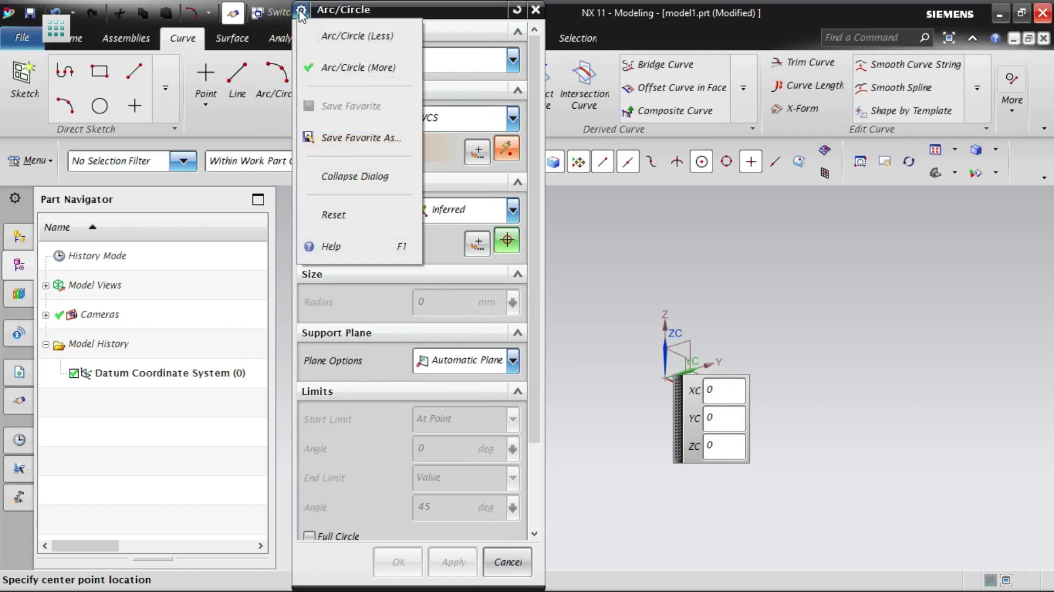
click(475, 14)
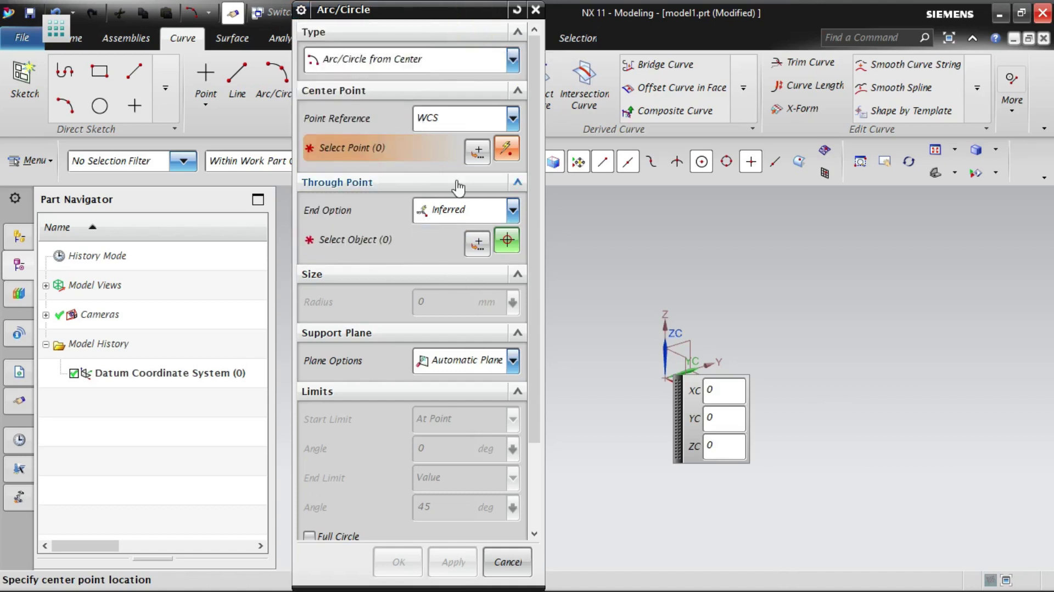
click(449, 124)
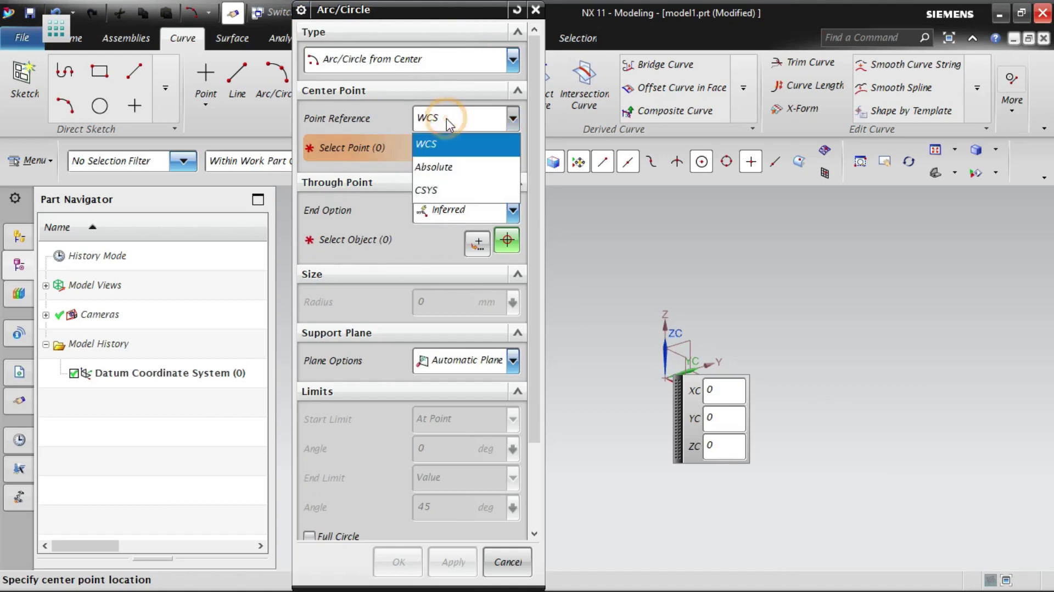
click(428, 175)
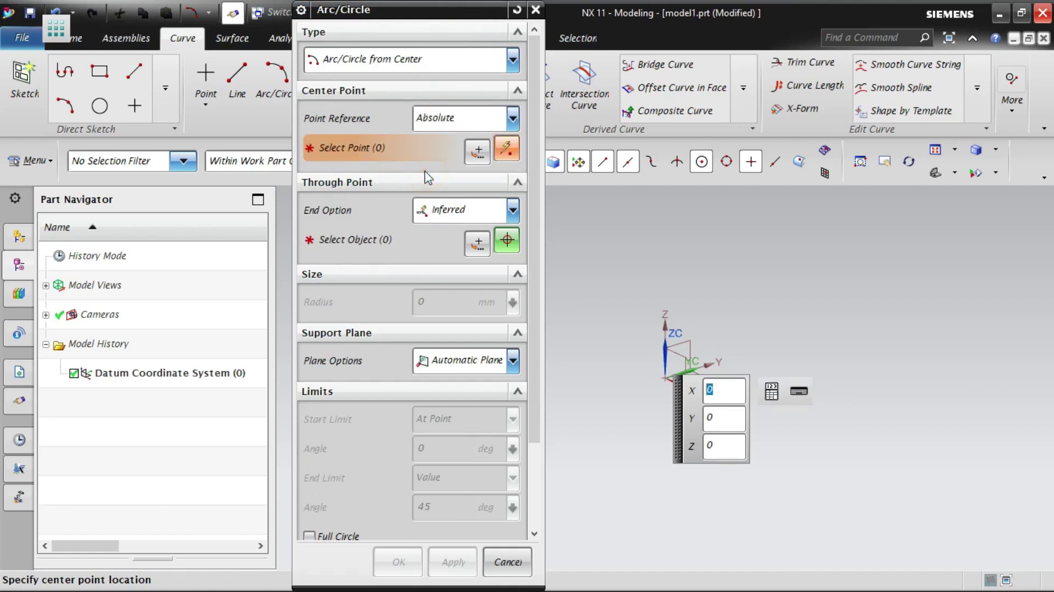
click(665, 378)
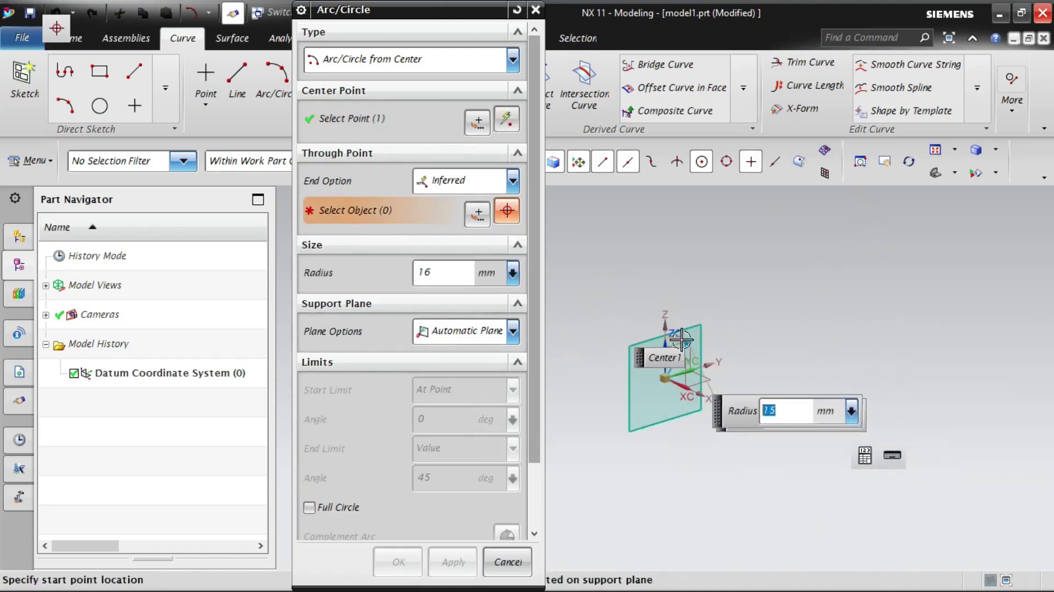
scroll(714, 351, up, 5)
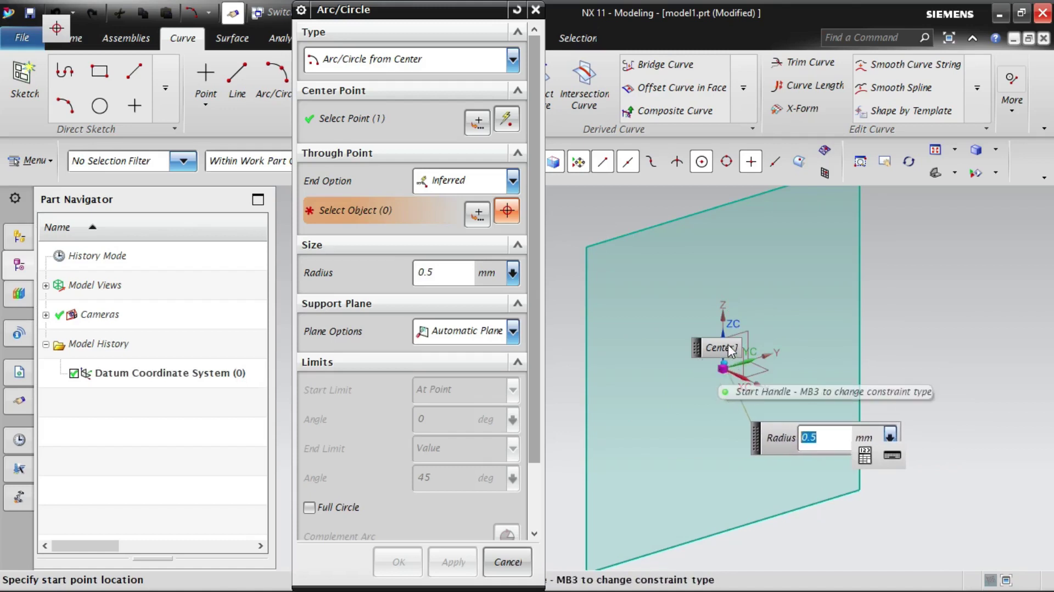
Step: Select the datum XY plane as the arc's support plane and set its radius to 25 mm
click(511, 334)
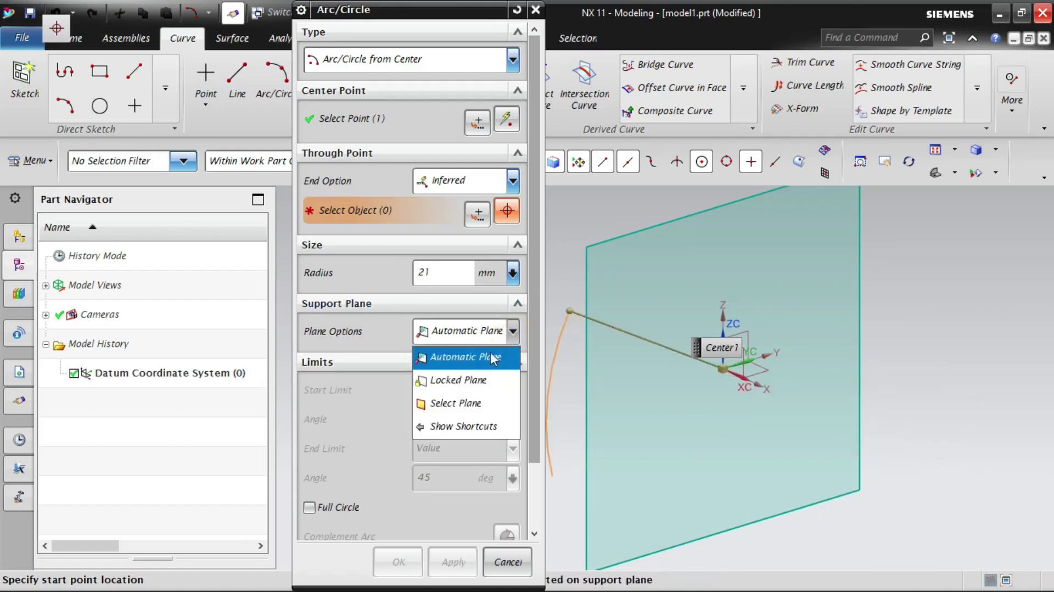
click(460, 405)
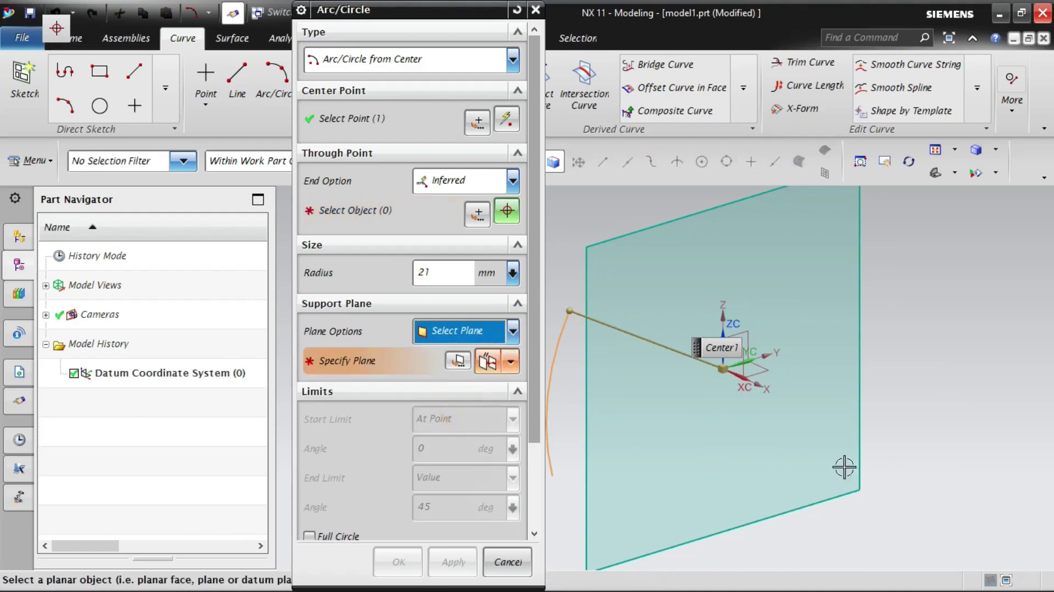
click(769, 369)
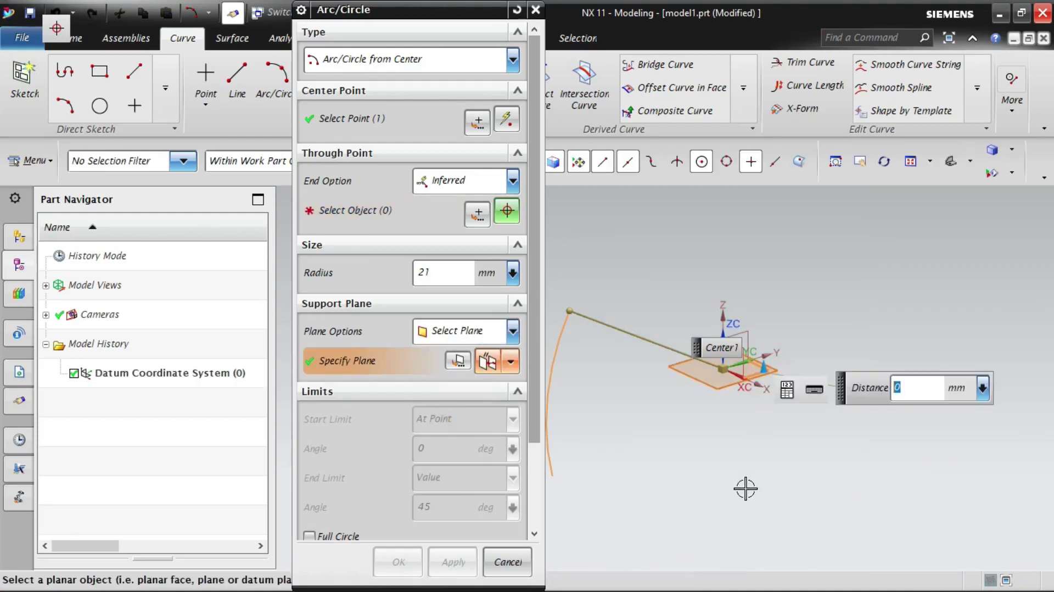
click(434, 271)
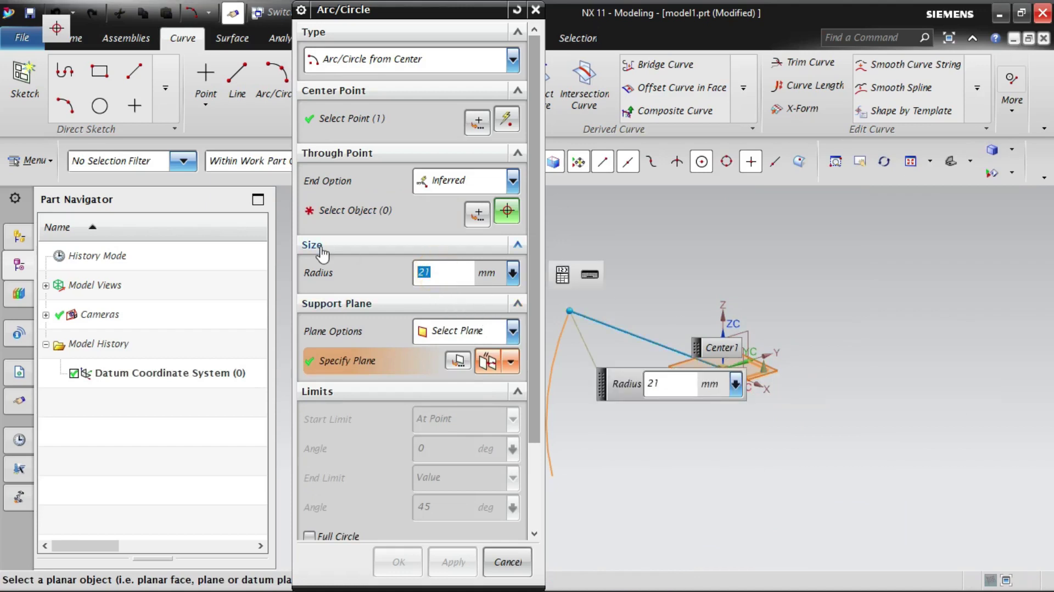
text(25)
key(Return)
scroll(787, 369, down, 6)
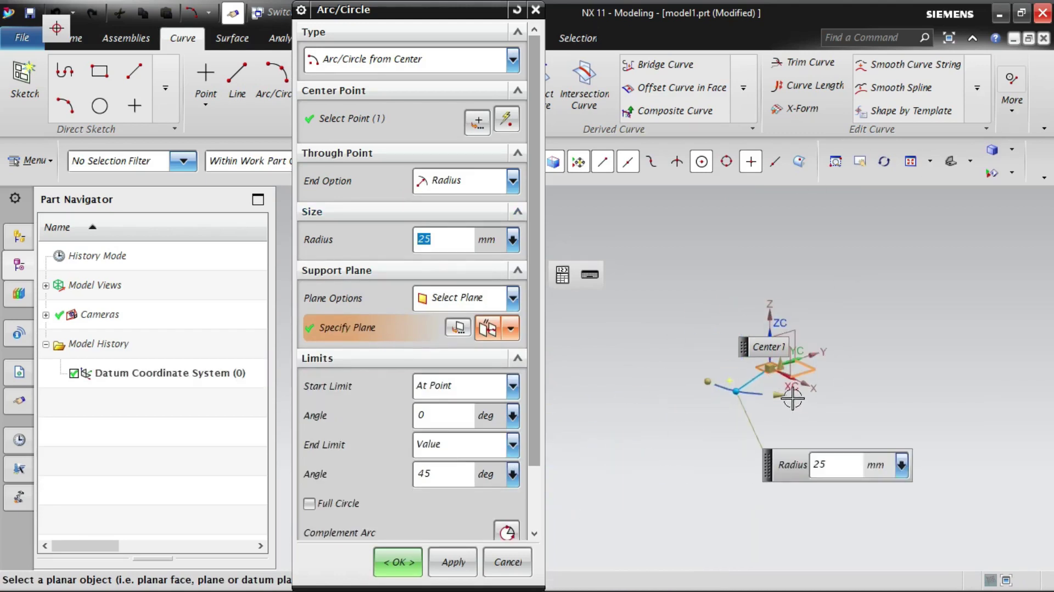
Step: Extend the arc's end limit to 259 degrees, switch it to a full circle, and create the curve
drag(779, 398, 694, 313)
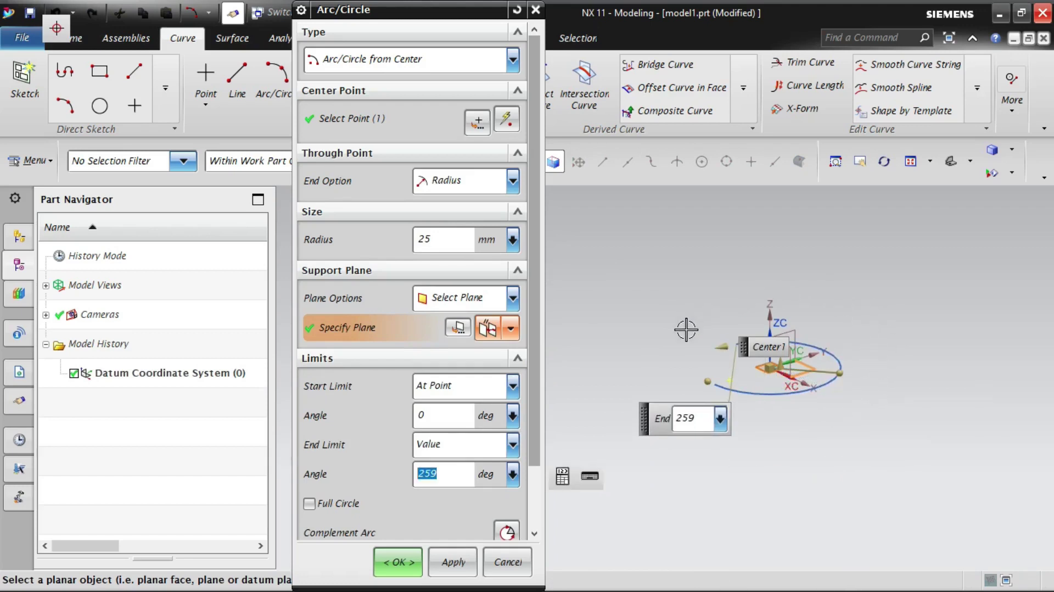
click(310, 505)
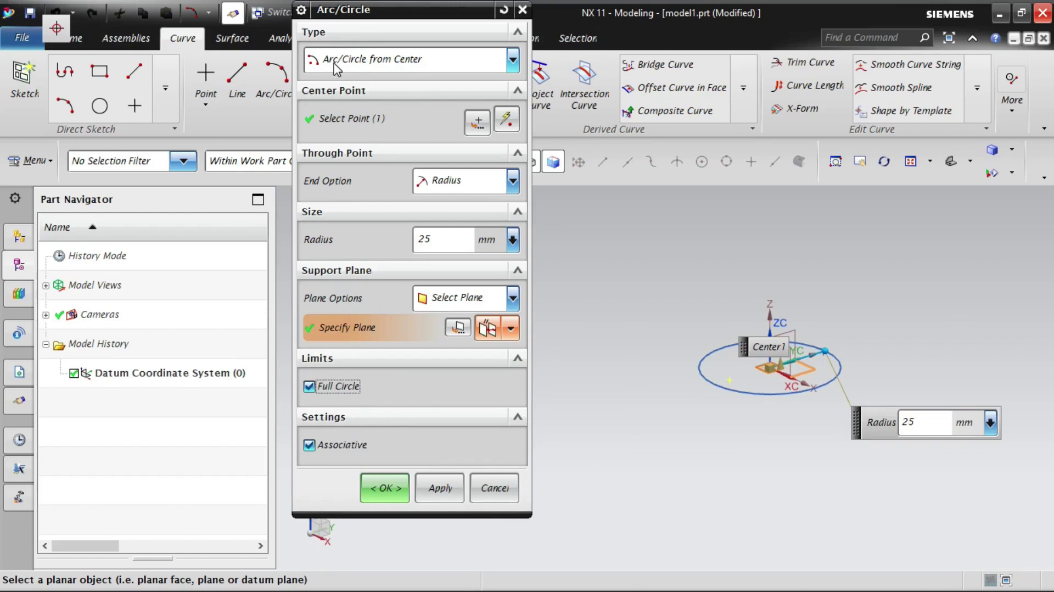
click(311, 387)
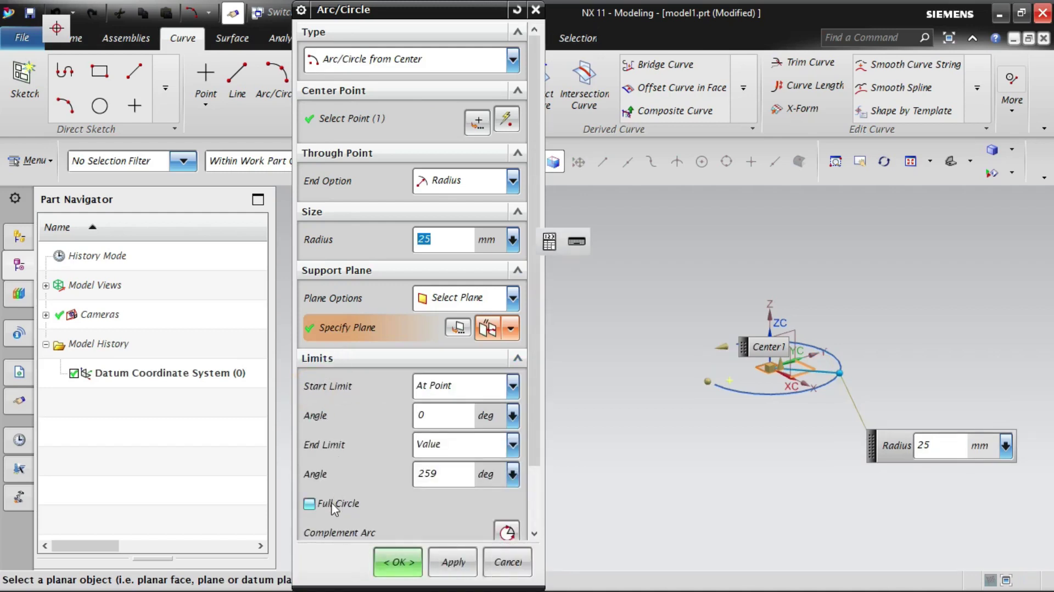
click(309, 504)
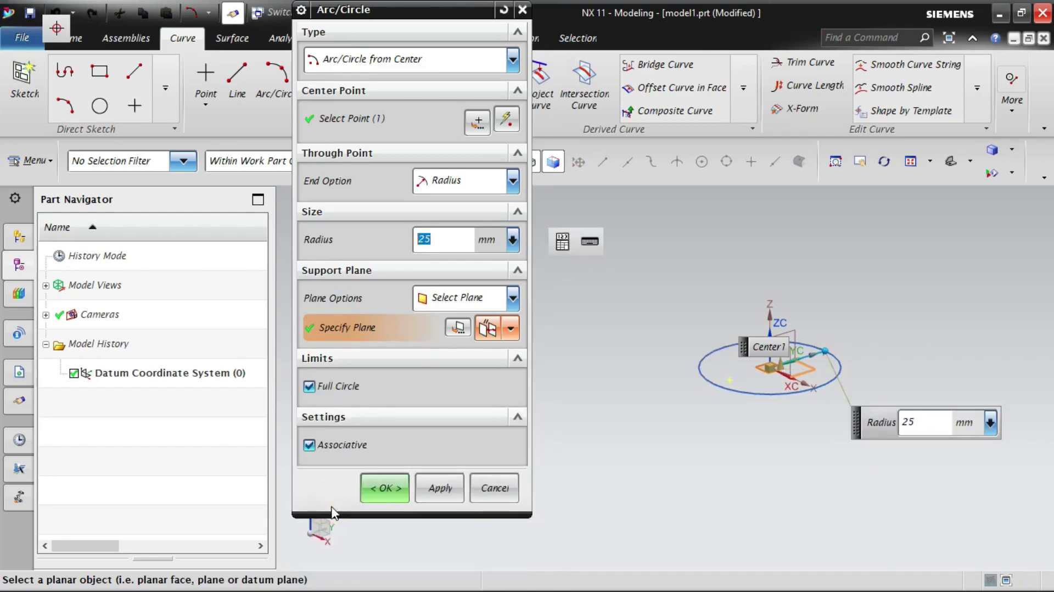
click(396, 491)
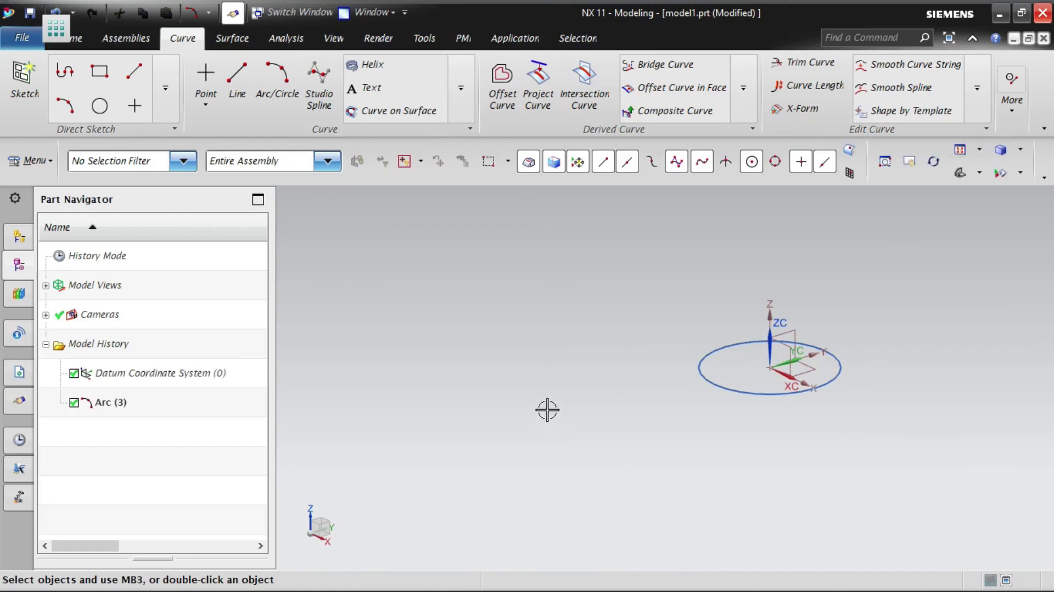
Step: Start a cylinder of the Arc and Height type and select the circle as its defining arc
scroll(546, 412, up, 3)
scroll(547, 410, up, 2)
scroll(536, 456, down, 8)
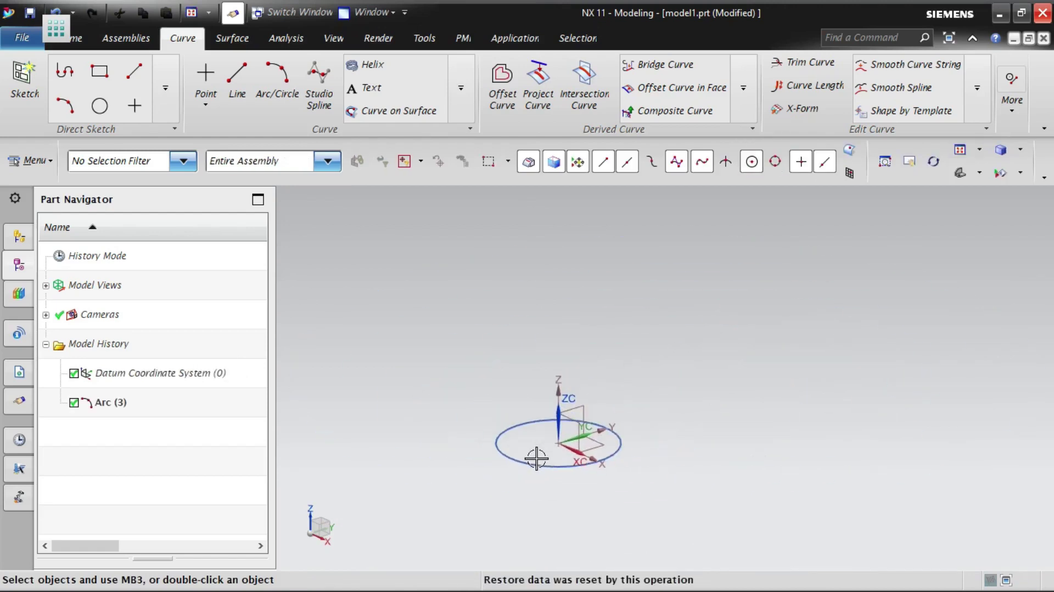
click(30, 160)
mouse_move(69, 288)
mouse_move(185, 250)
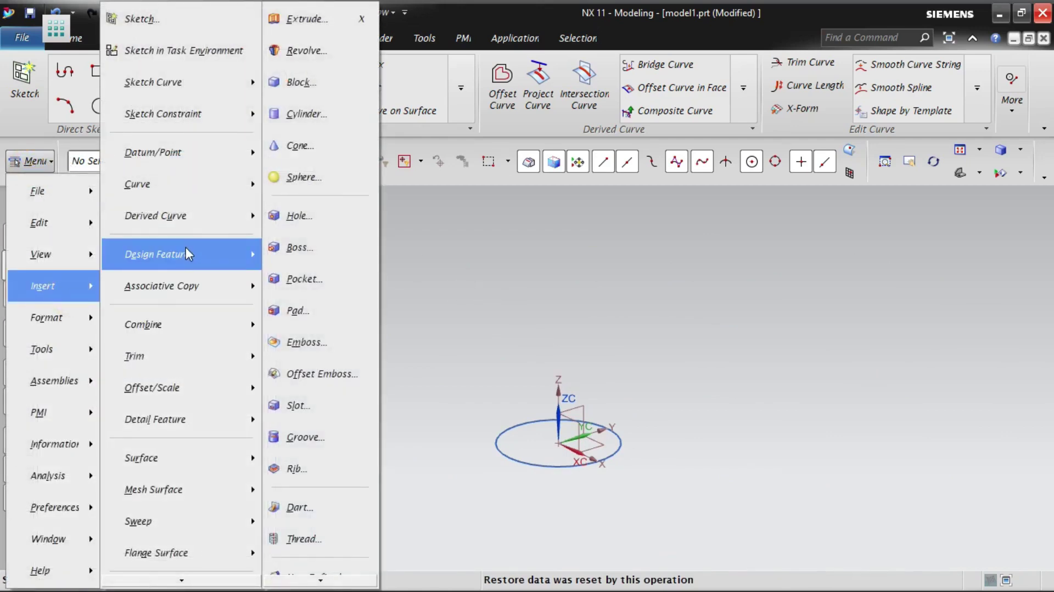
click(329, 113)
click(400, 60)
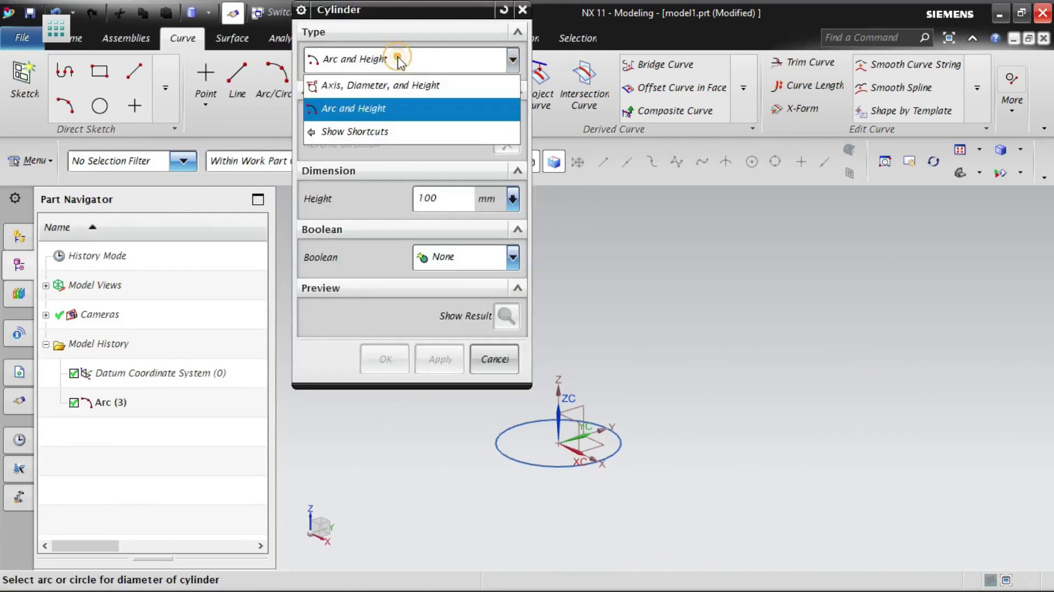
click(363, 109)
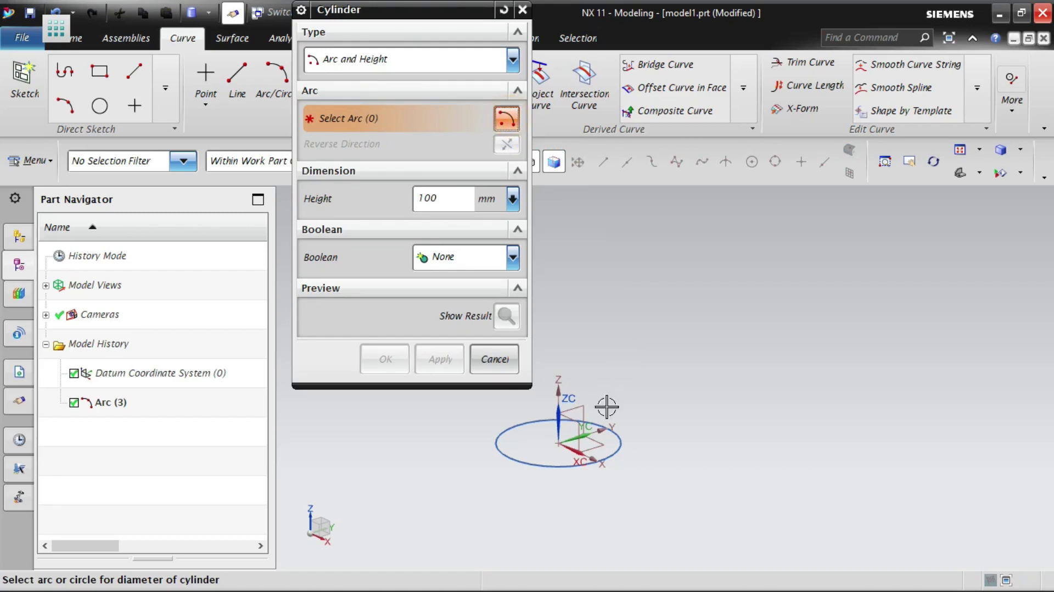
click(615, 453)
Step: Preview the cylinder with a height of 100 mm and create it
scroll(789, 433, down, 3)
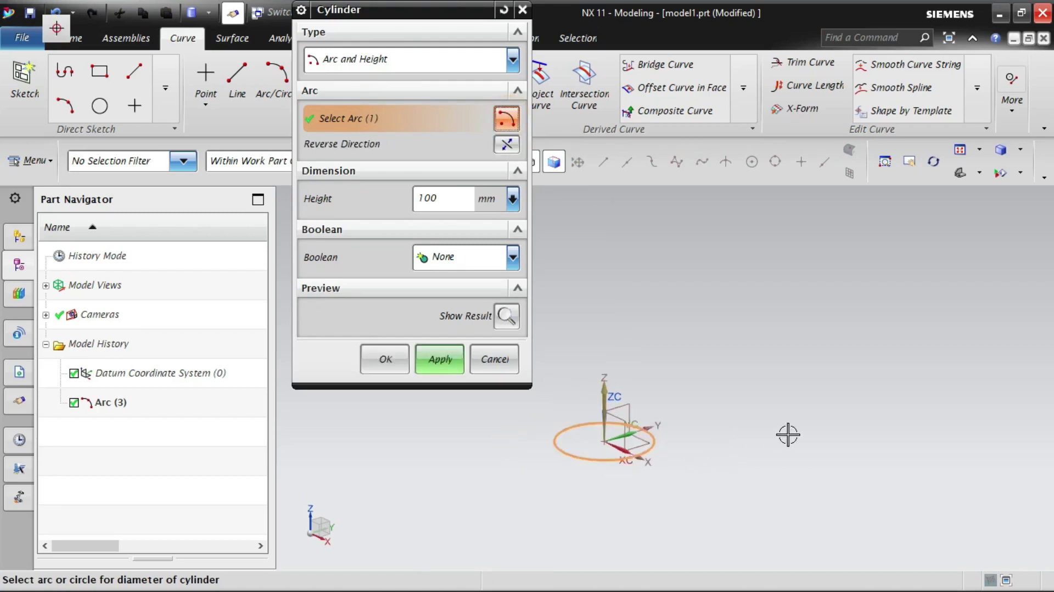
double_click(458, 199)
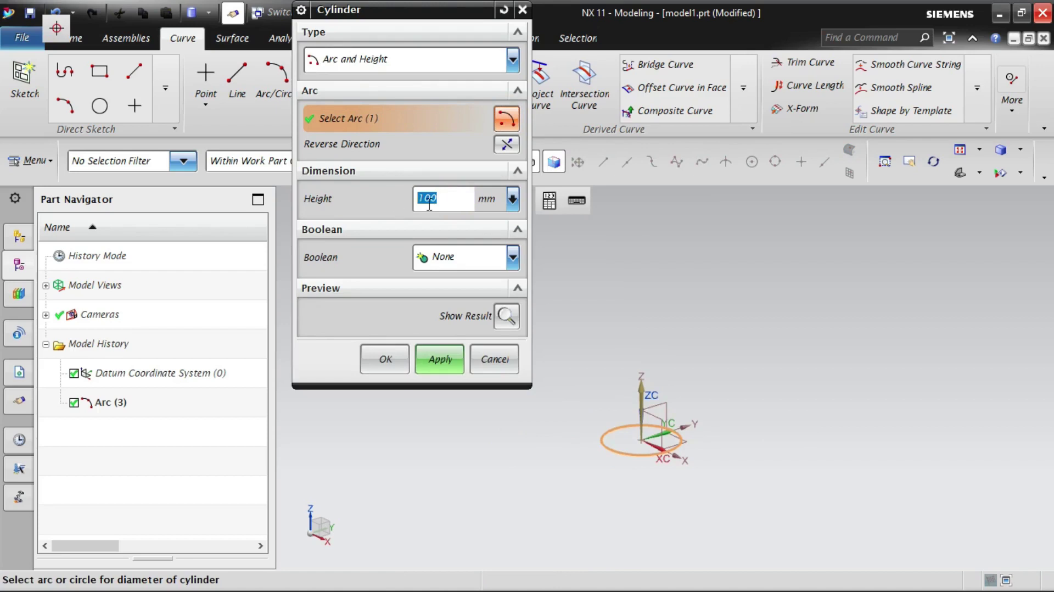
click(510, 319)
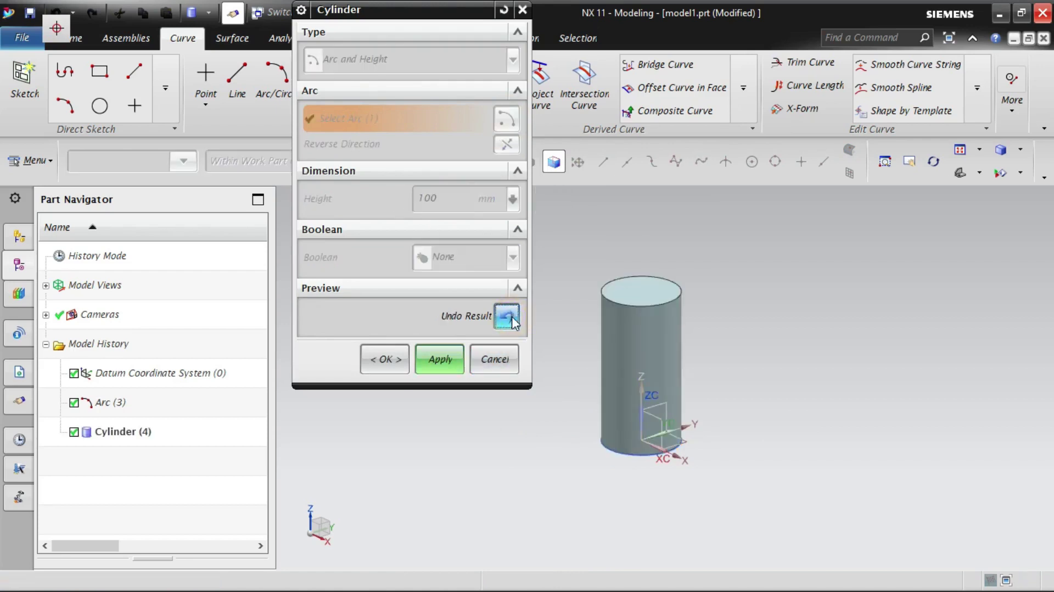
click(385, 359)
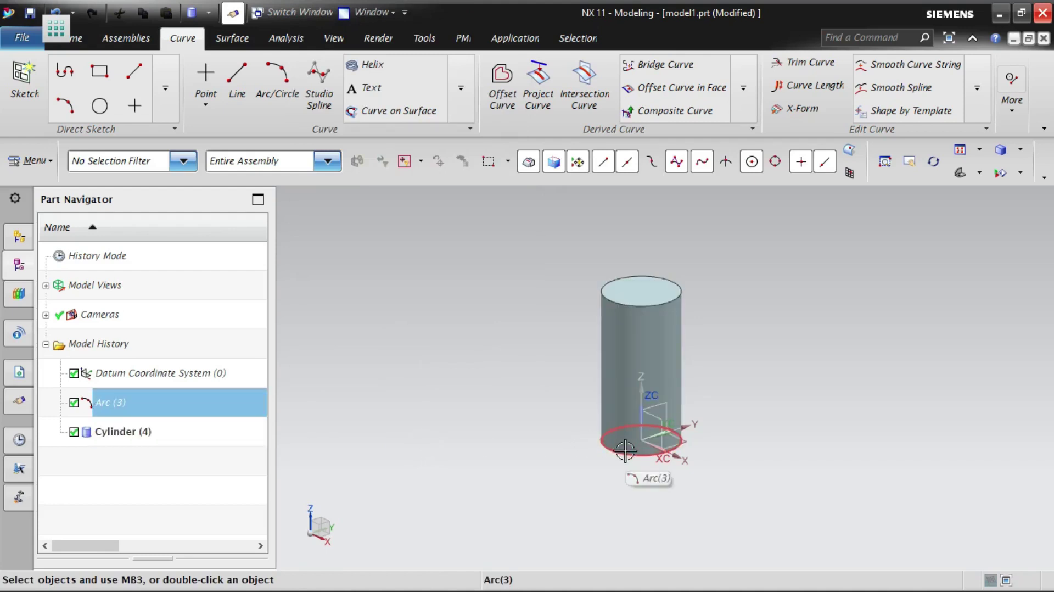
Step: Edit the cylinder's base circle and set its radius to 10 mm
click(664, 448)
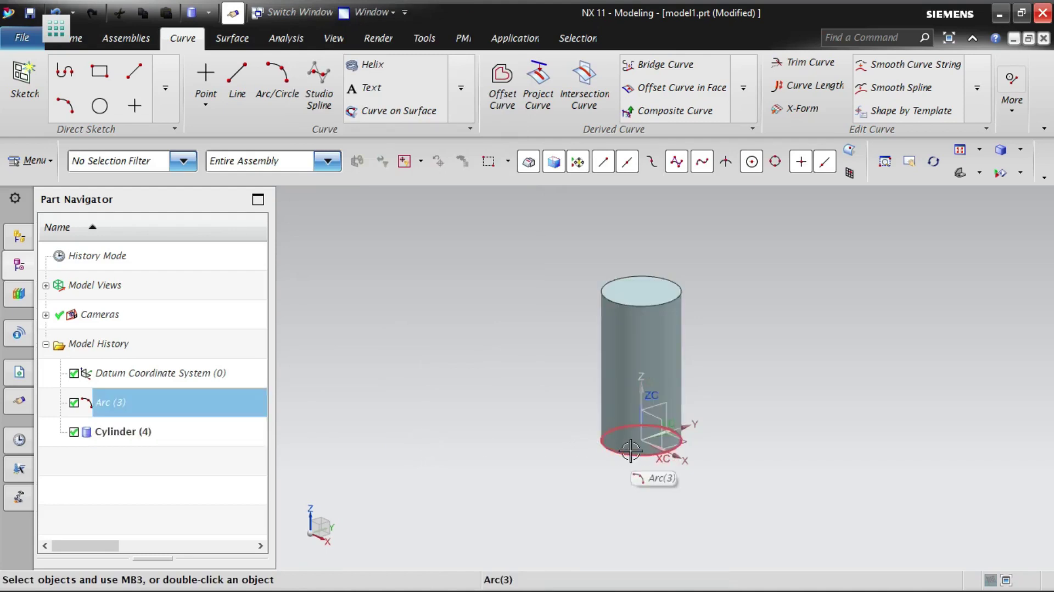
click(146, 405)
double_click(147, 407)
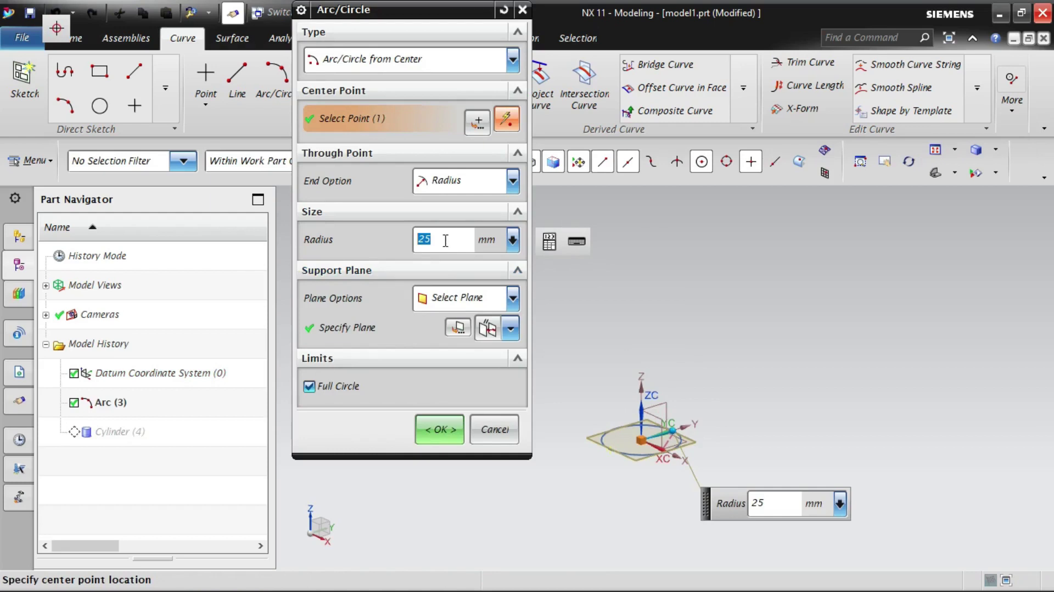
text(10)
key(Return)
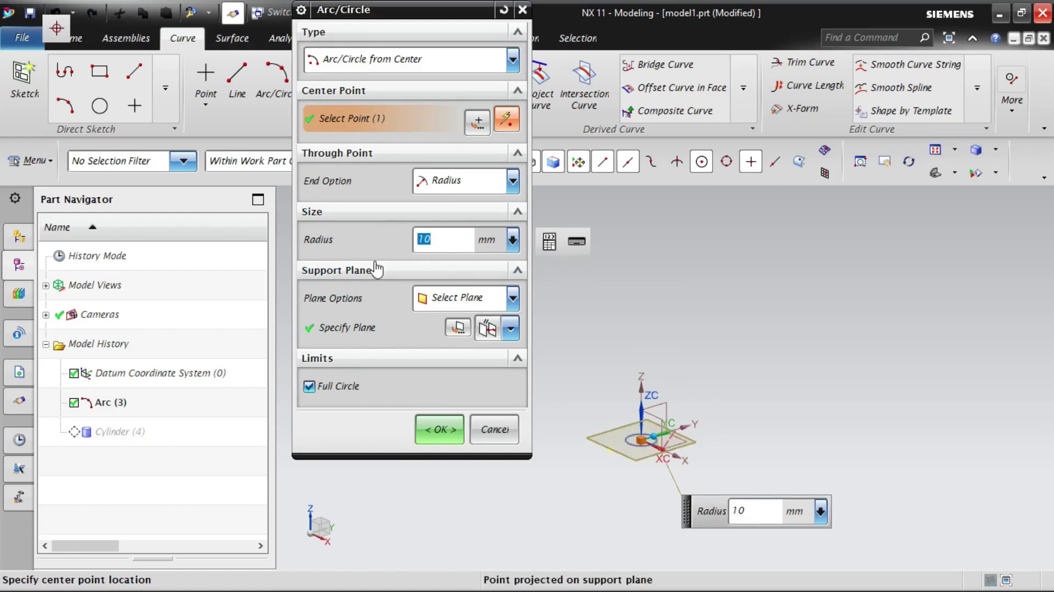
click(434, 432)
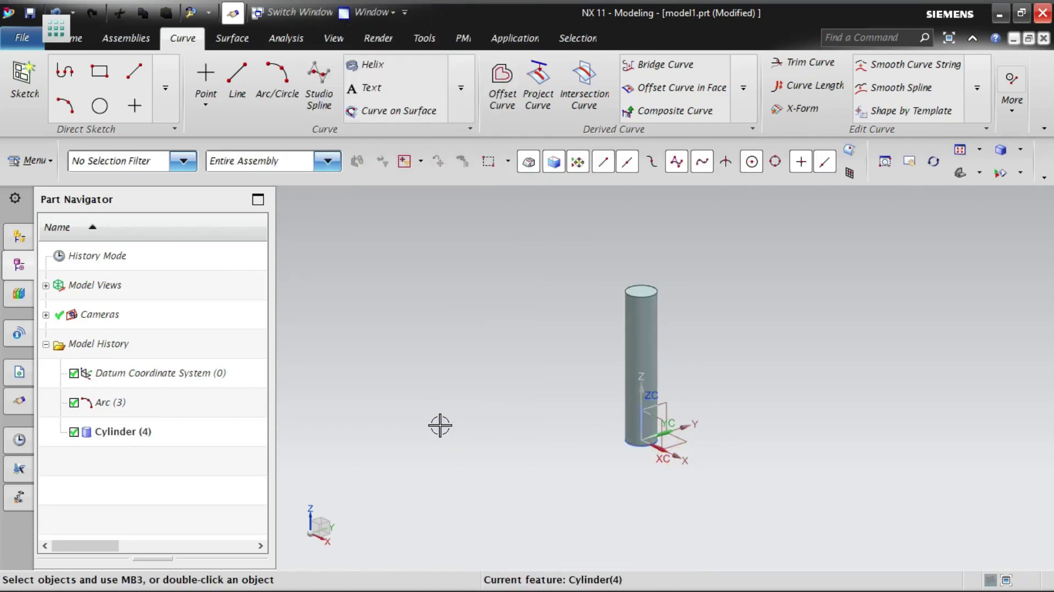
Step: Edit the cylinder, set its height to 50 mm, and preview the result fitted in the view
double_click(146, 436)
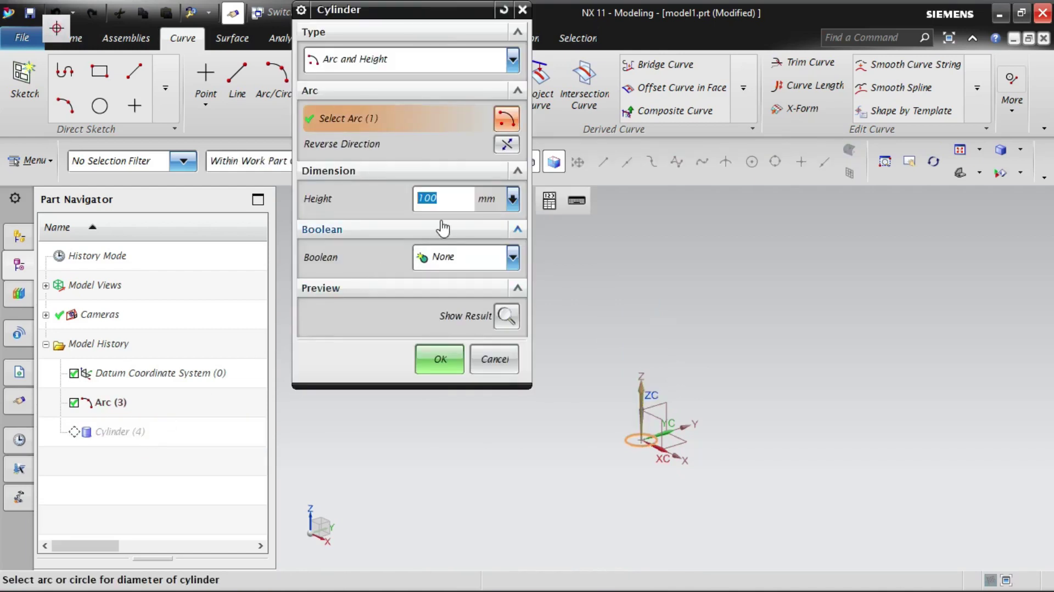
text(50)
key(Return)
click(506, 316)
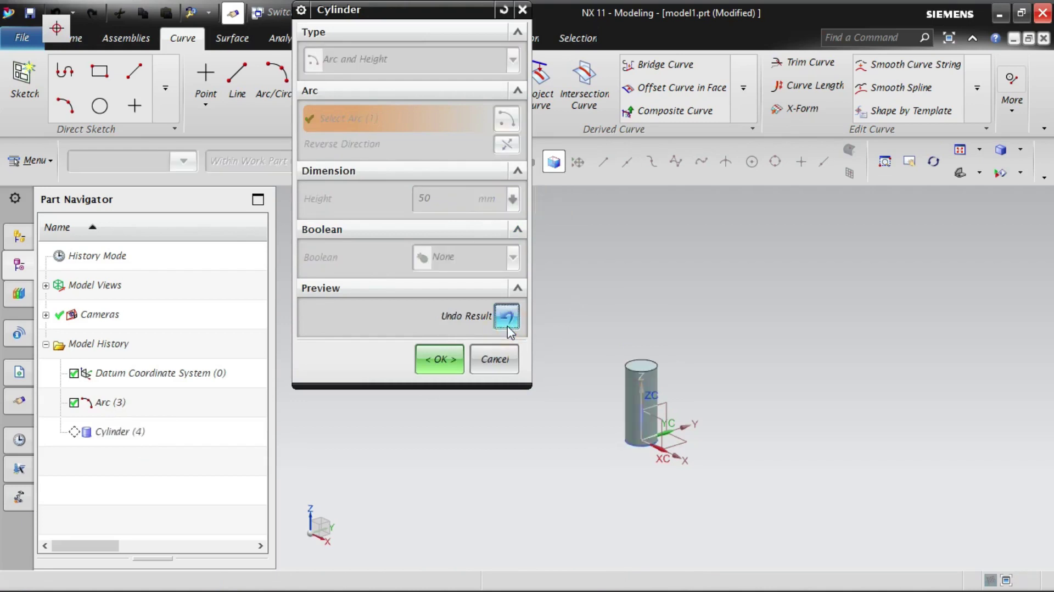
right_click(718, 287)
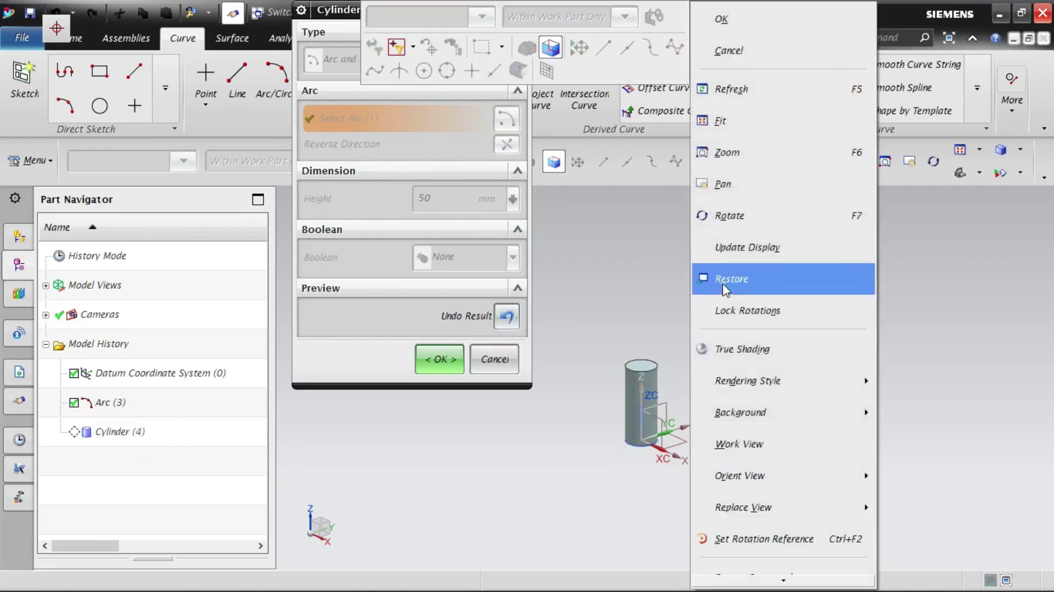
click(723, 122)
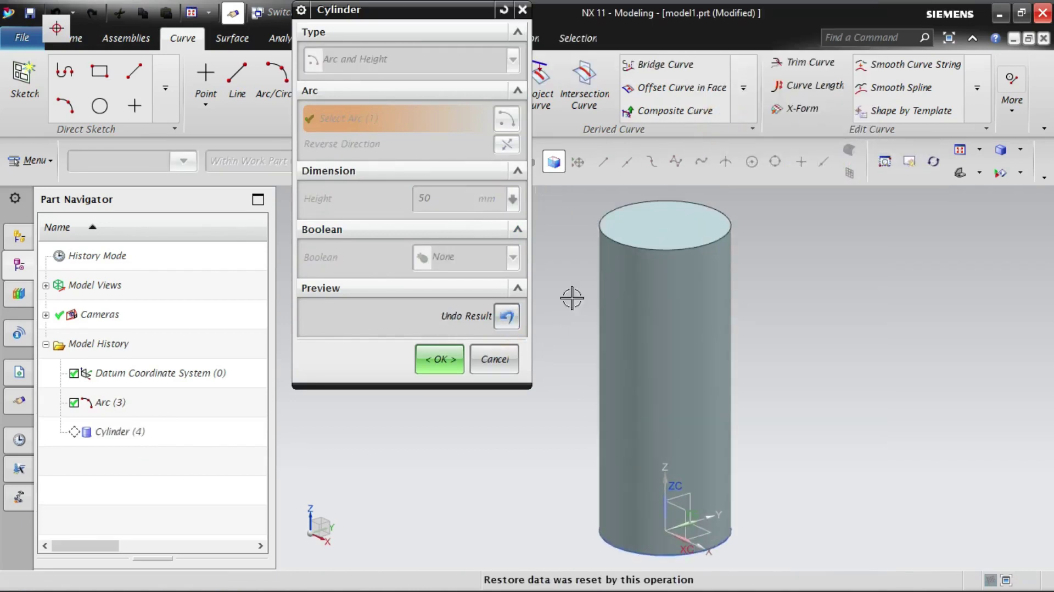
Step: Accept the edited cylinder and close its settings
click(439, 360)
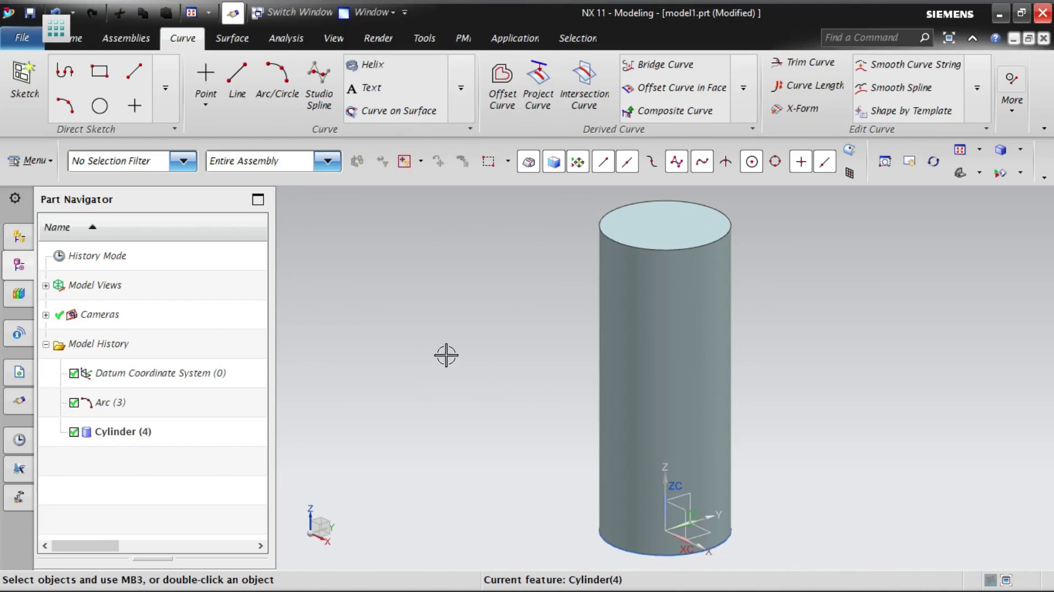
click(30, 161)
click(64, 286)
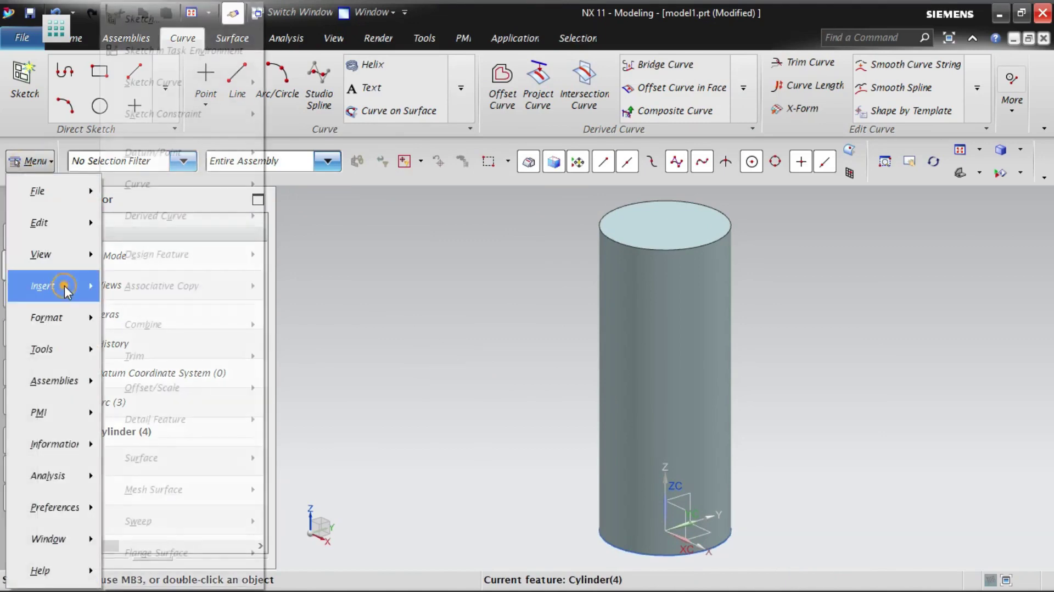
click(188, 261)
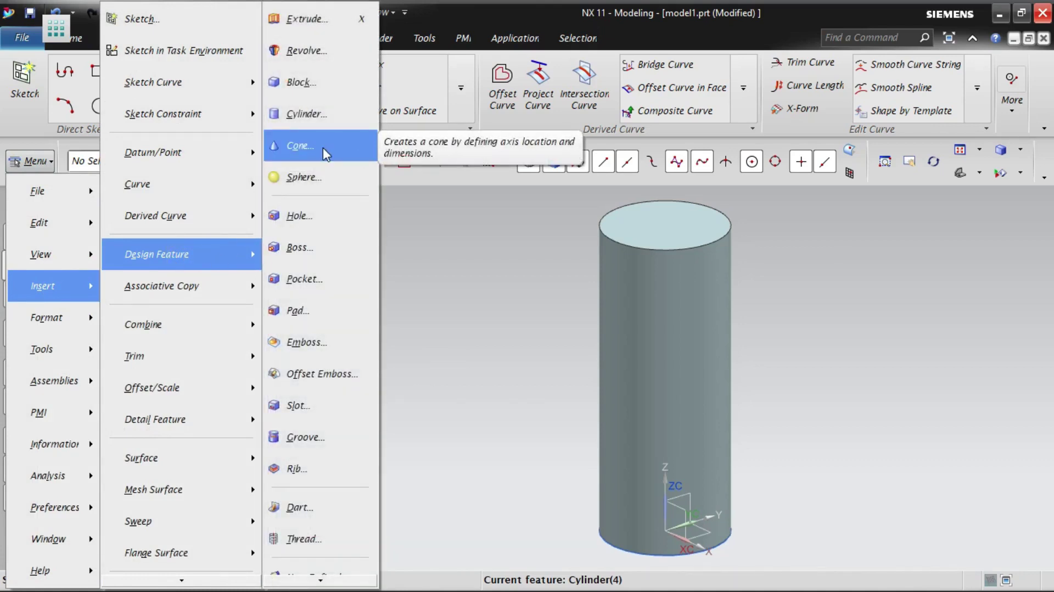
click(487, 326)
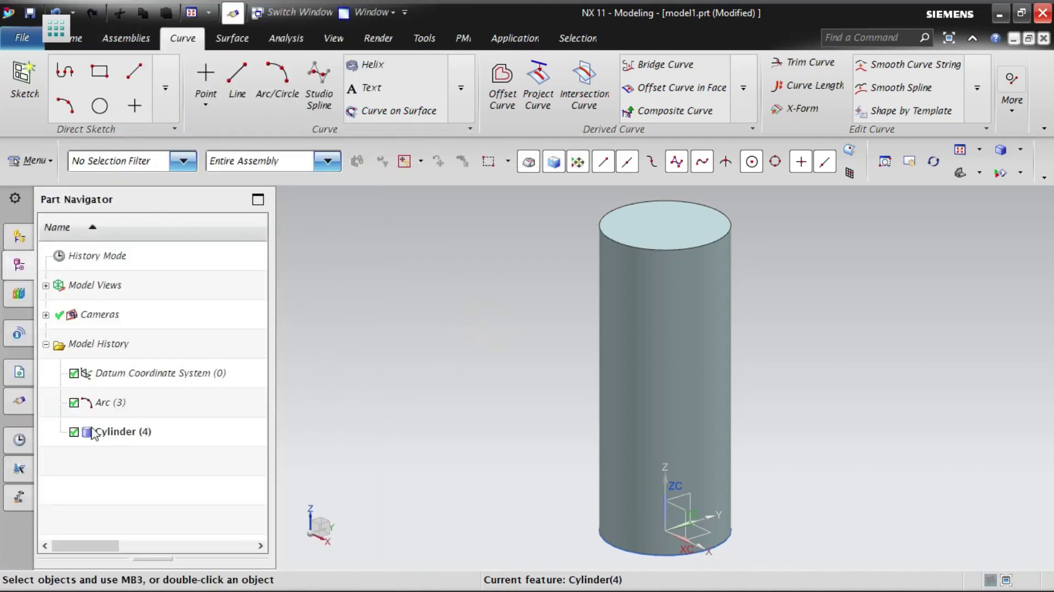
Step: Delete the cylinder from the model history, keeping its base circle, and start the Cone command
click(104, 433)
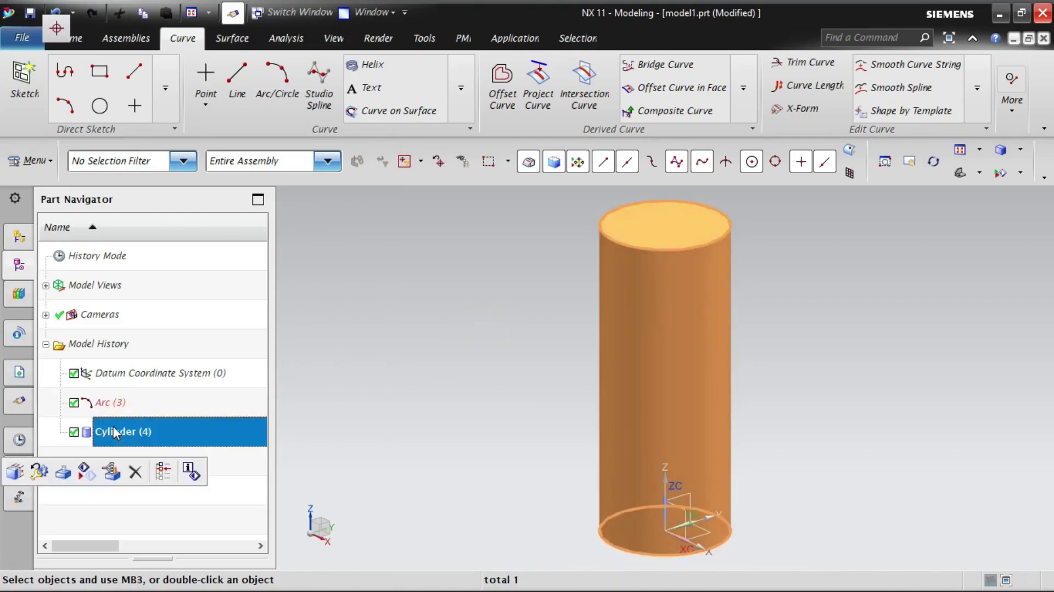
key(Delete)
click(52, 161)
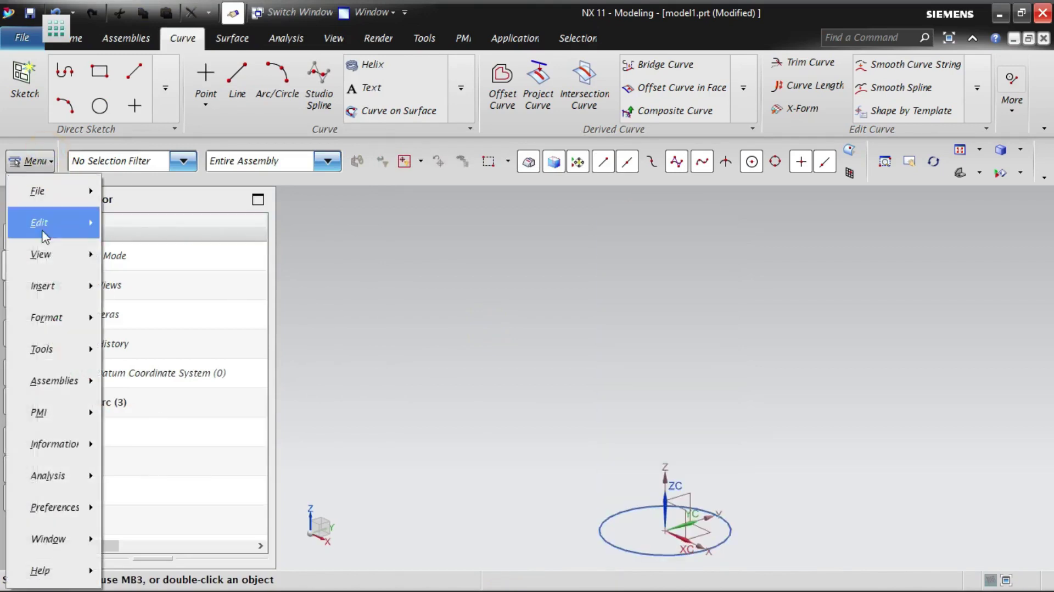
mouse_move(51, 282)
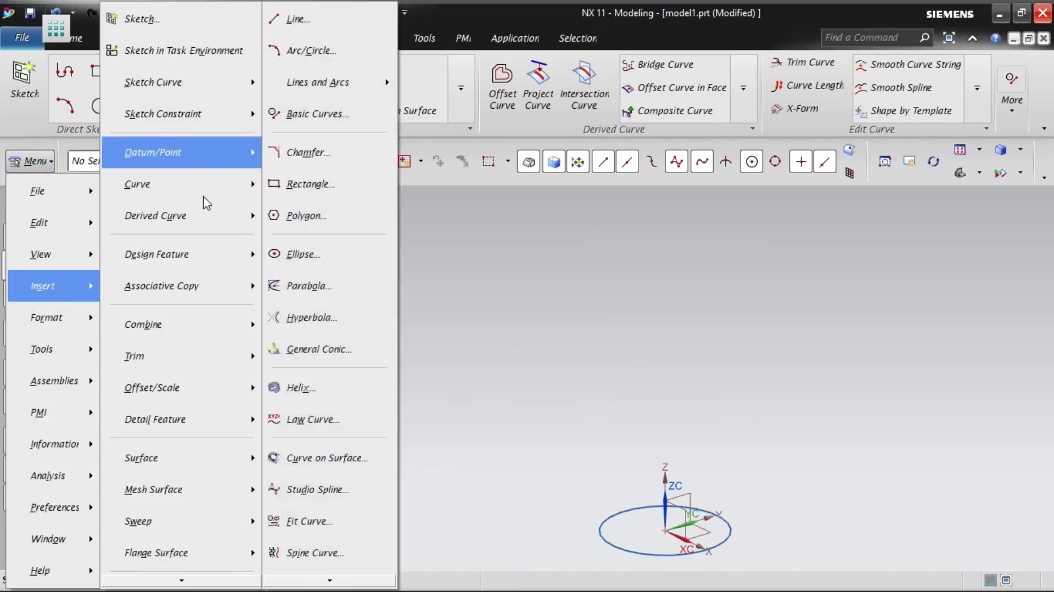
mouse_move(174, 260)
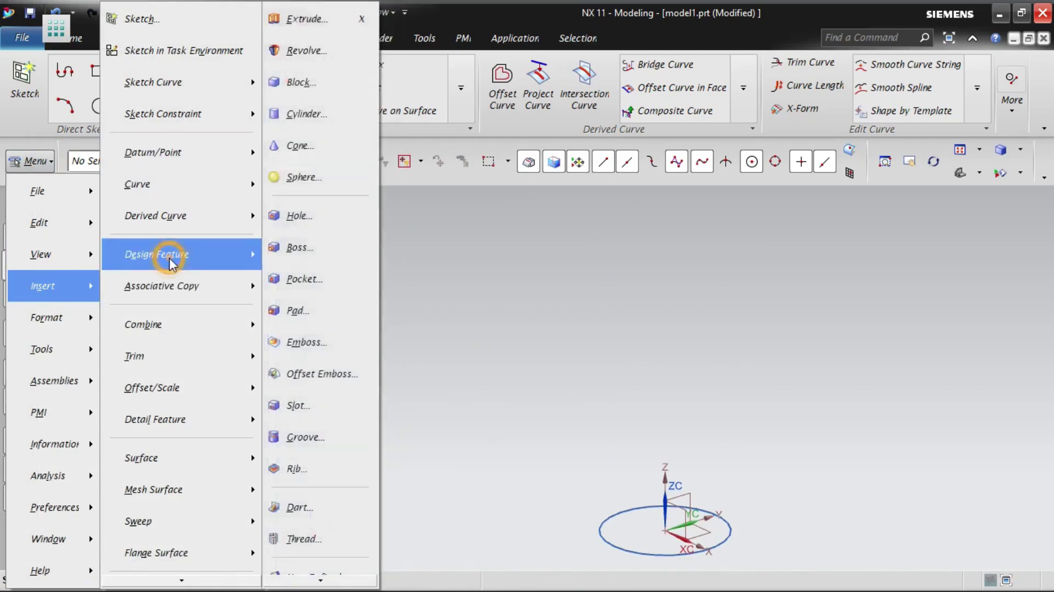
click(308, 145)
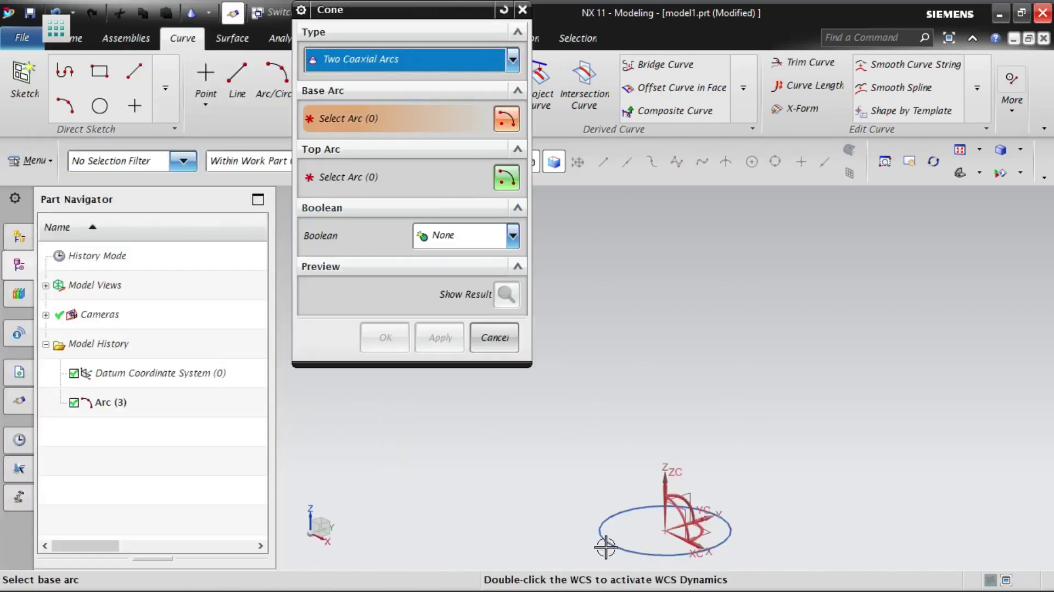
Step: Choose the Diameters and Height cone type and place the cone's base point in an empty area, with its axis along Z
scroll(478, 490, down, 2)
scroll(644, 473, down, 5)
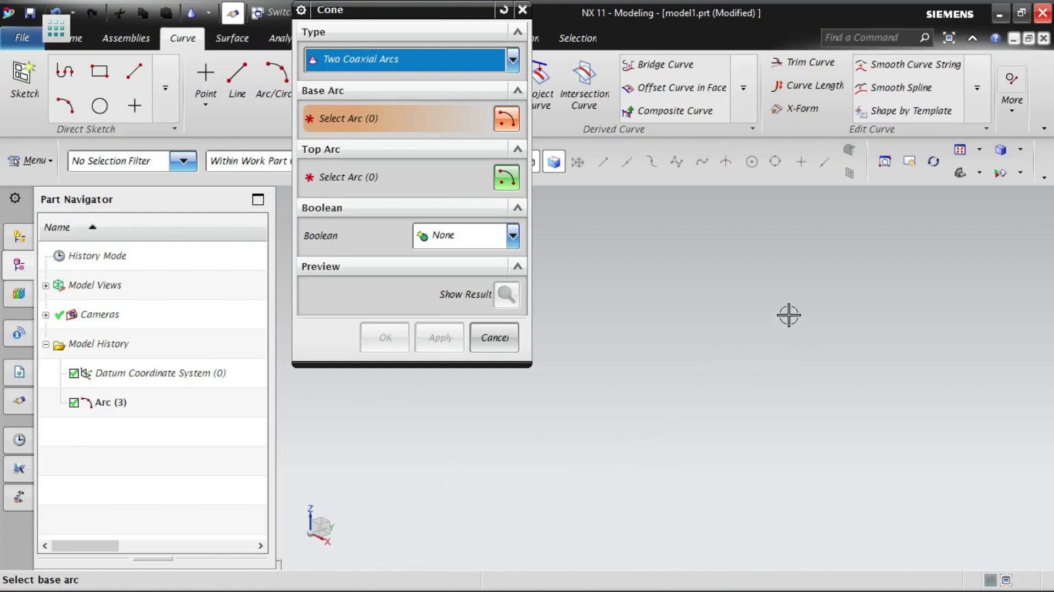
scroll(789, 315, up, 5)
click(910, 161)
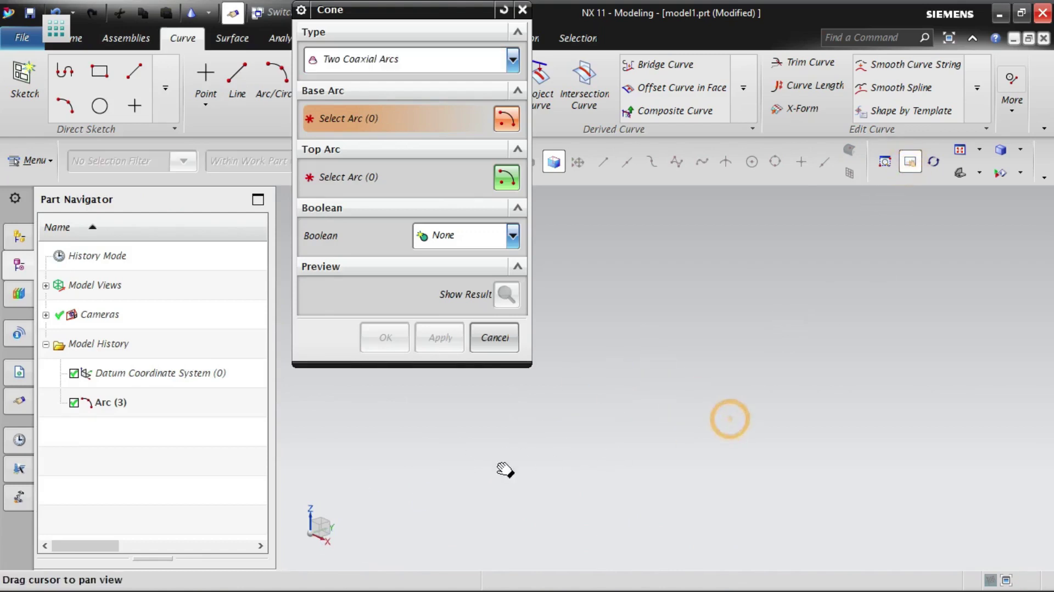
drag(618, 456, 691, 403)
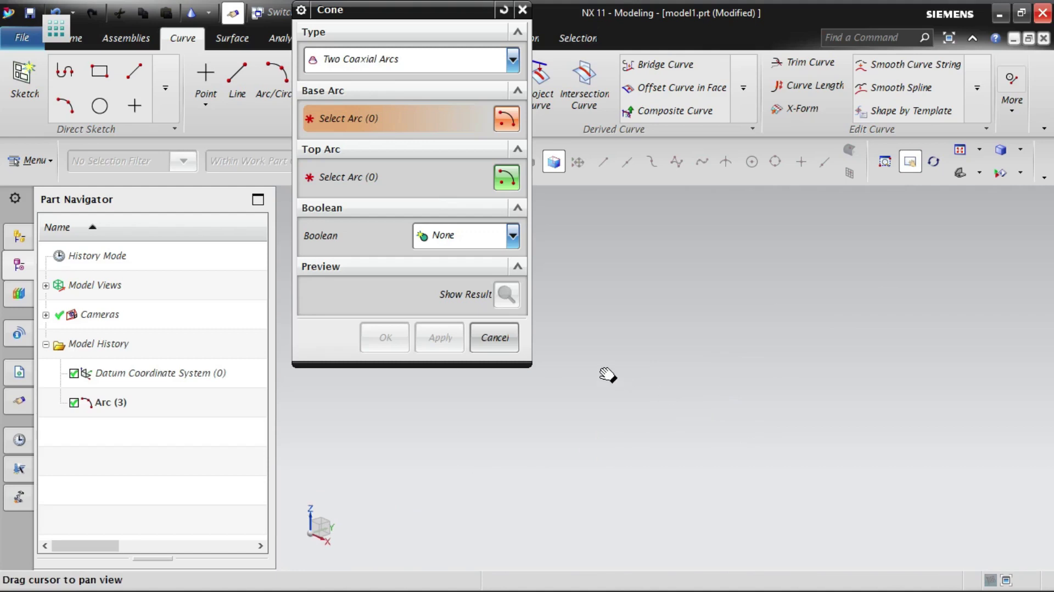
click(416, 65)
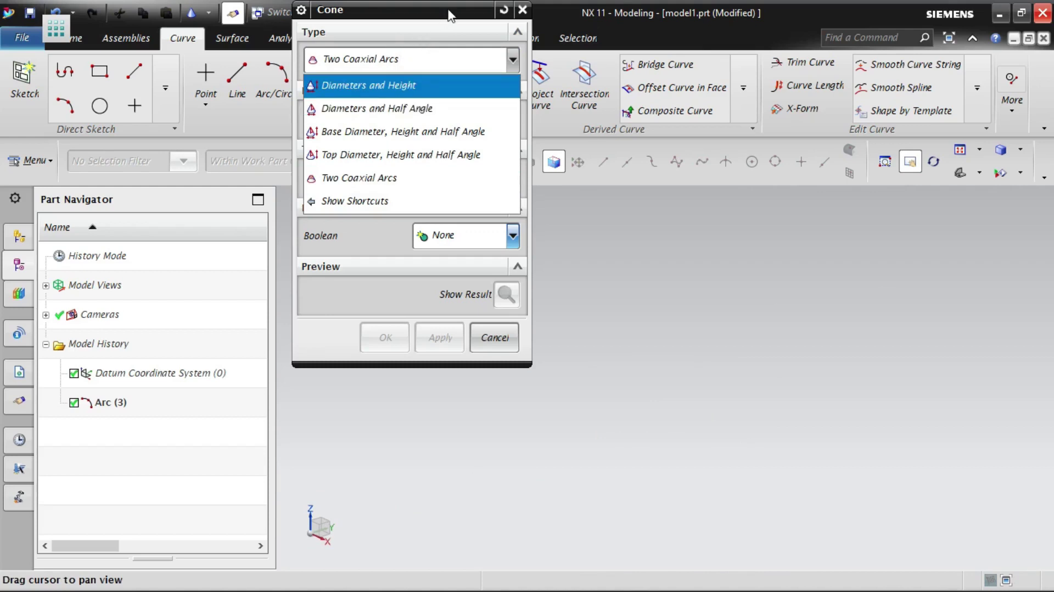
click(449, 15)
click(429, 59)
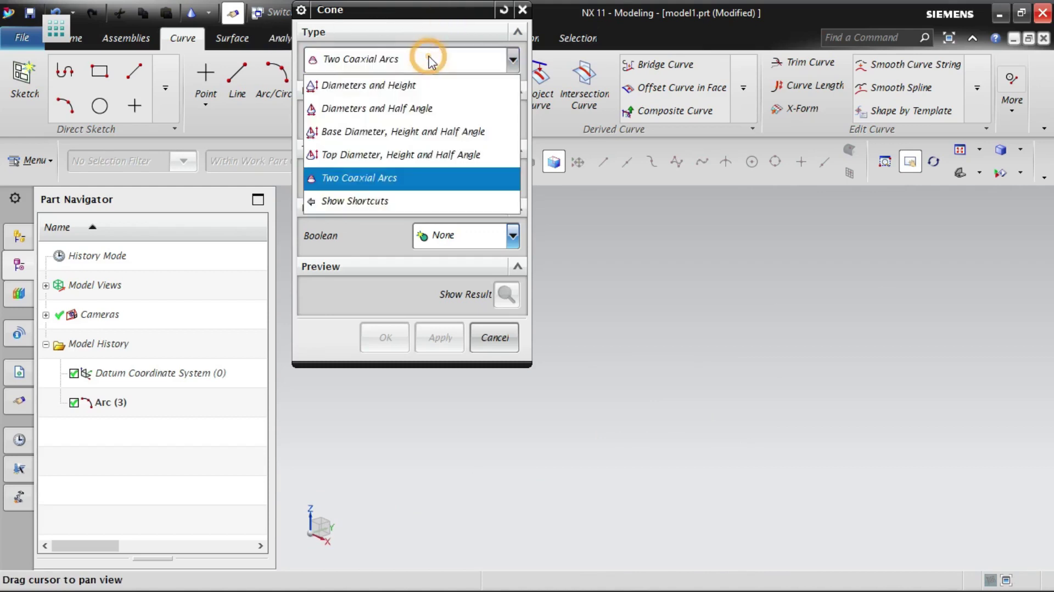
click(452, 17)
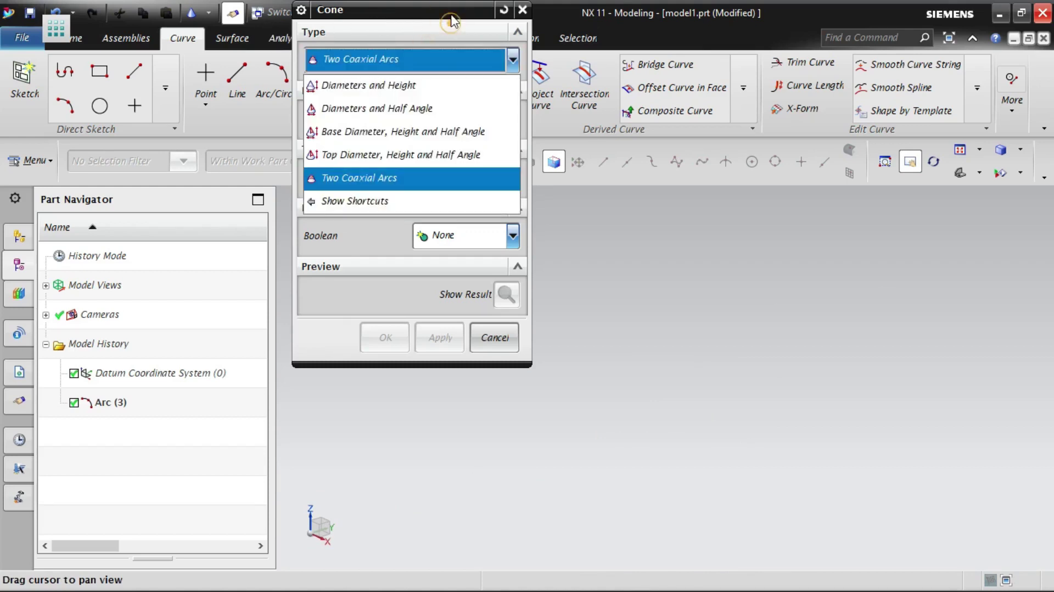
click(420, 61)
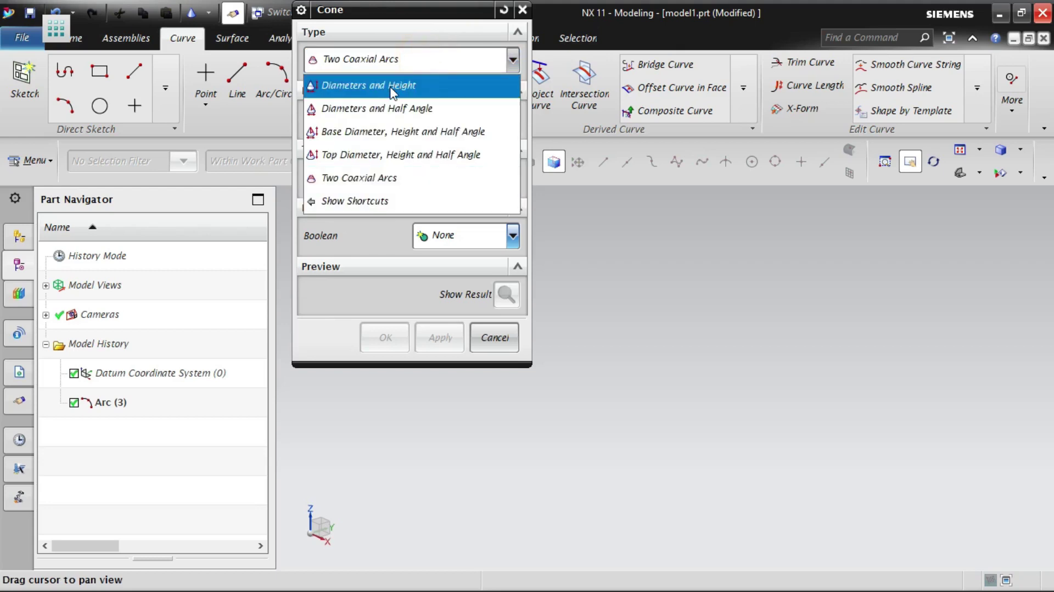
click(393, 86)
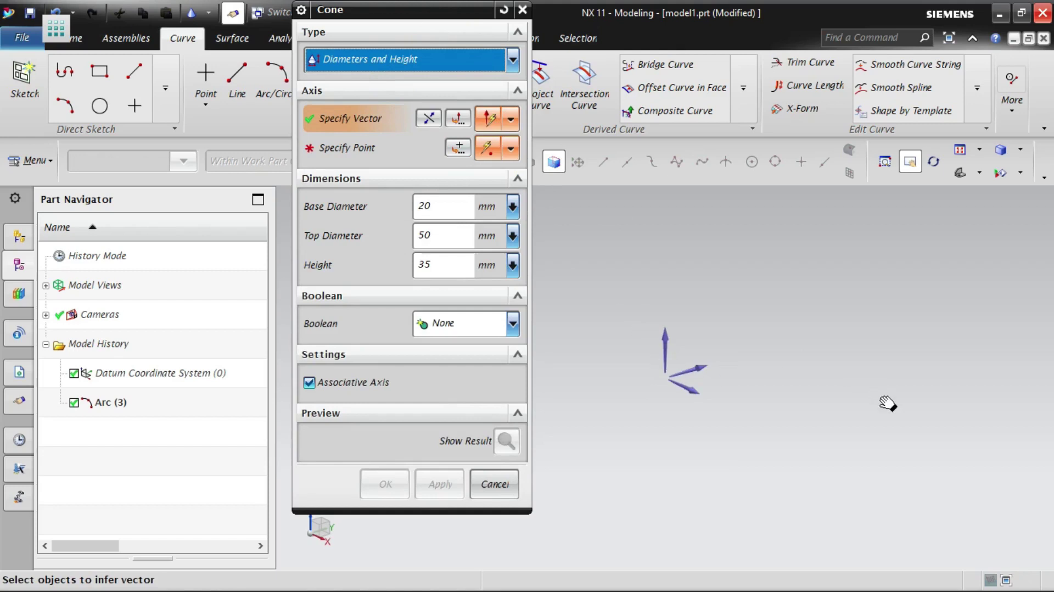
click(487, 120)
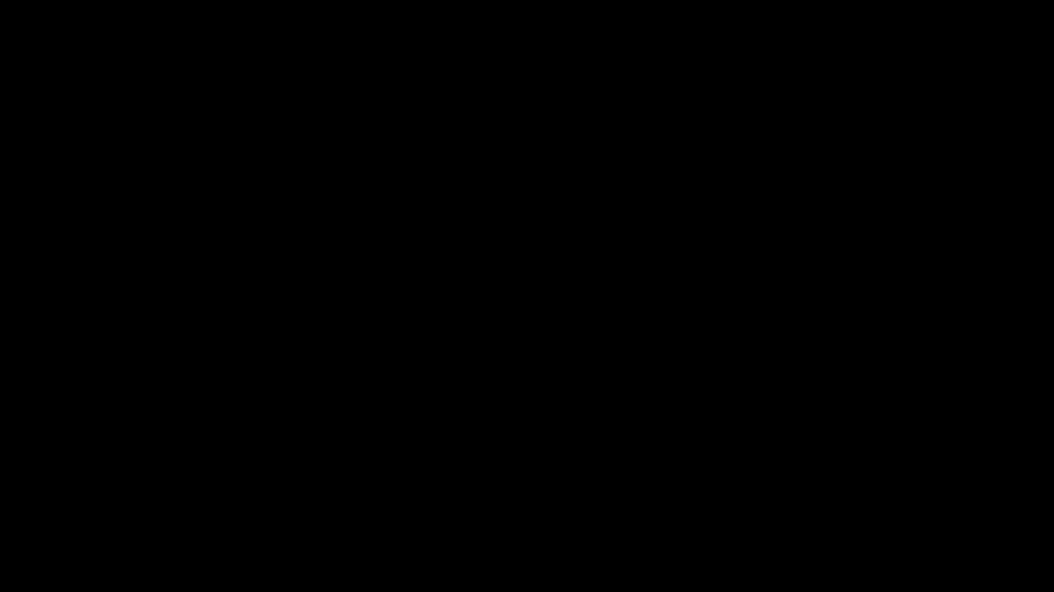
click(488, 149)
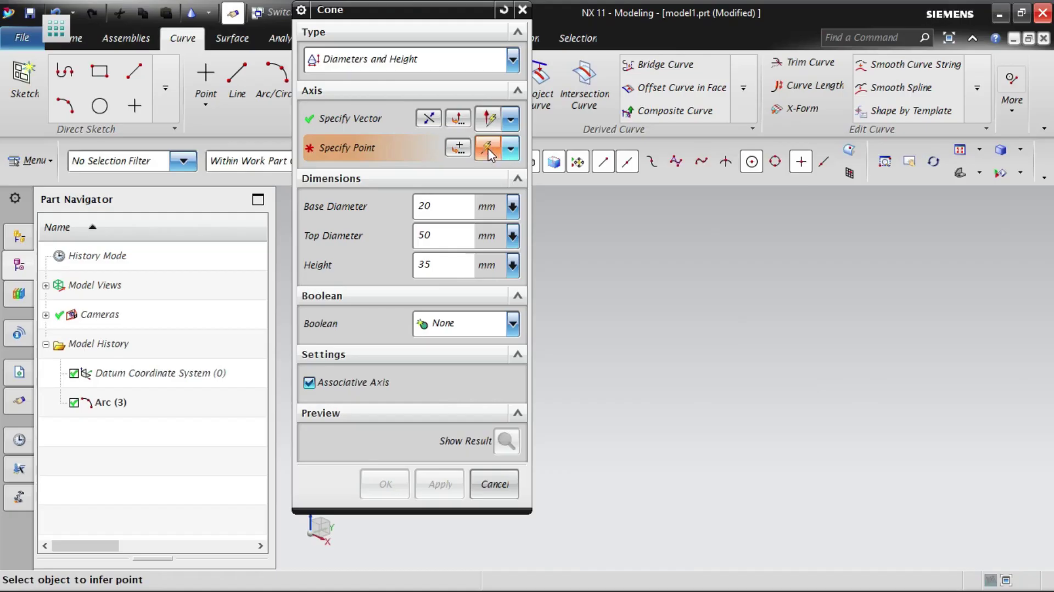
click(745, 406)
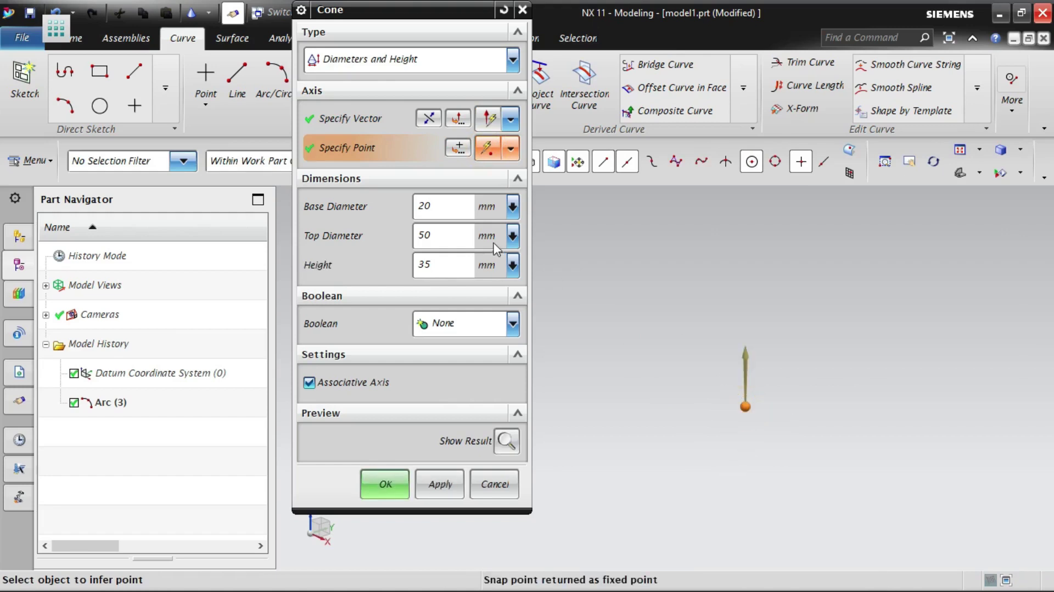
Step: Set the cone's top diameter to 10 mm and height to 25 mm, preview it, and undo the preview
text(10)
click(506, 441)
click(506, 445)
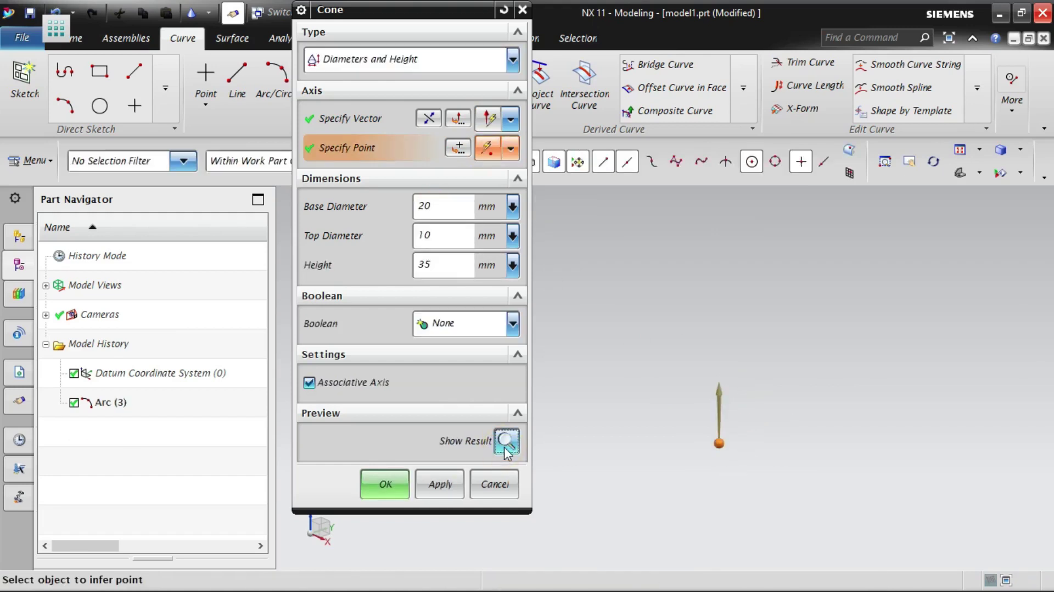
drag(438, 263, 400, 261)
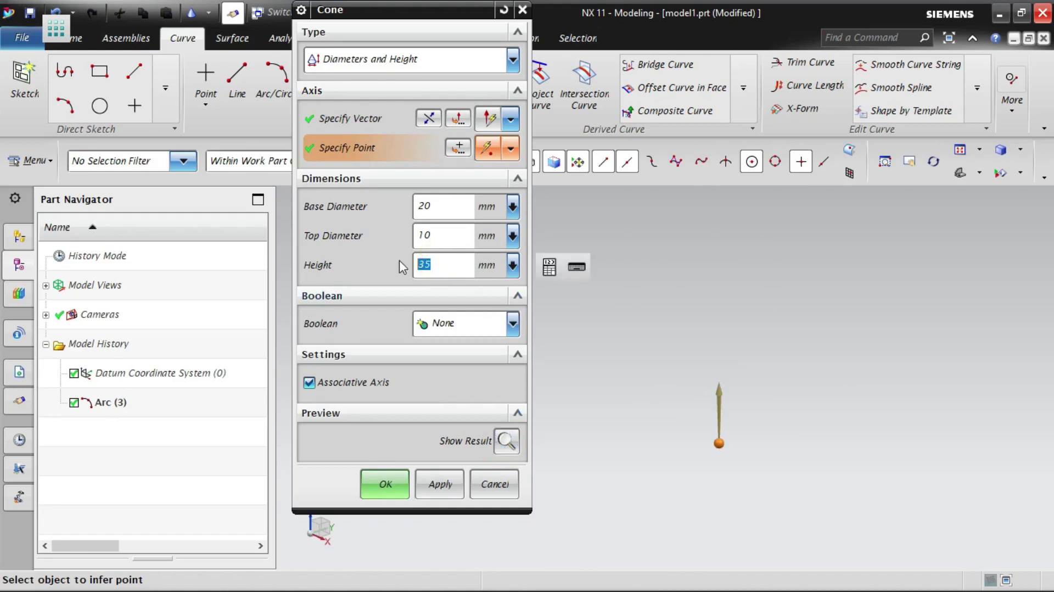
text(25)
click(506, 442)
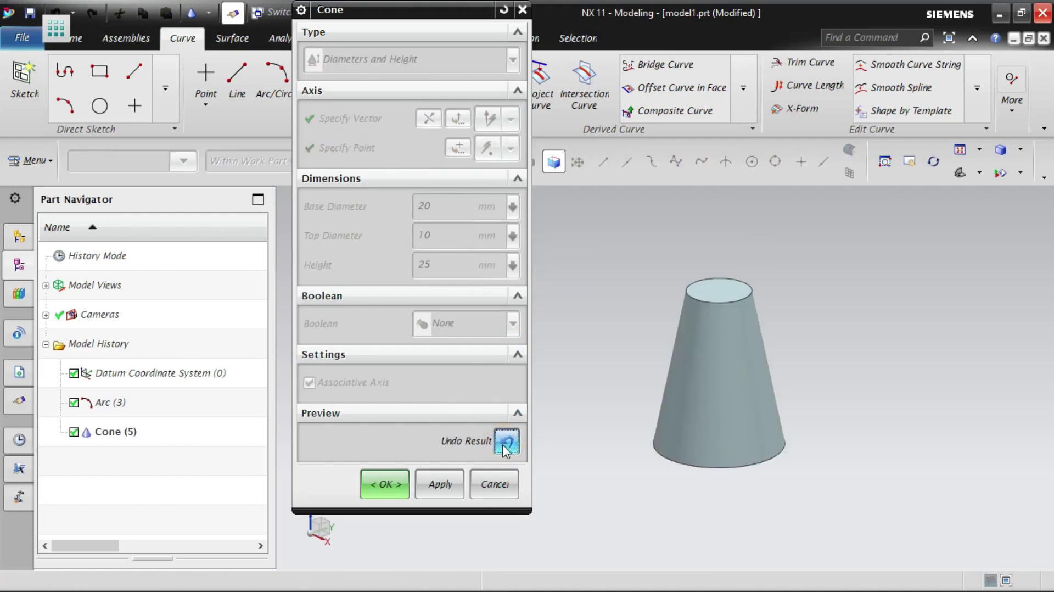
click(506, 442)
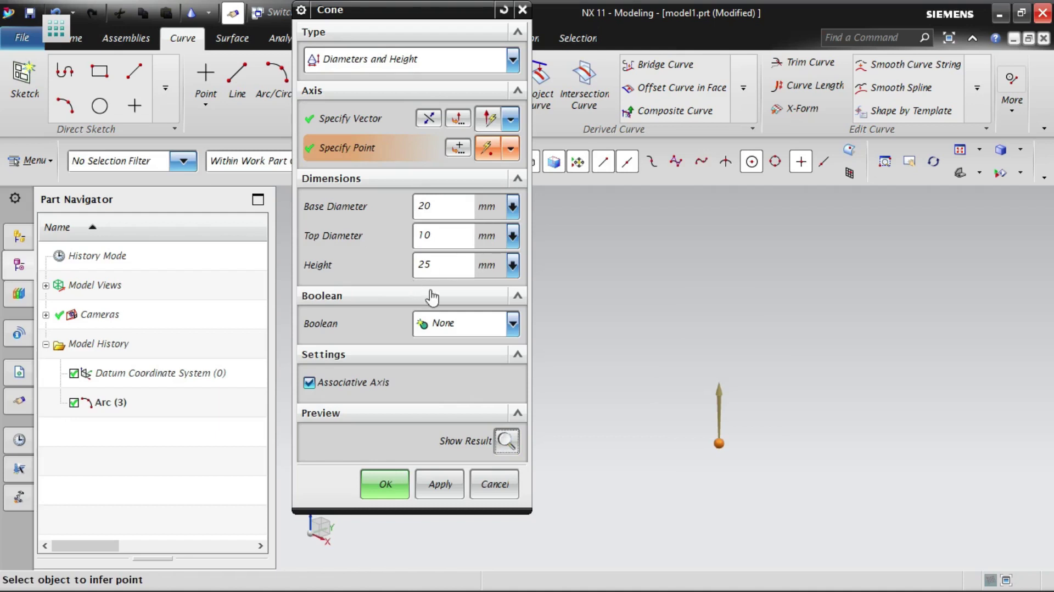
Step: Change the cone type to Diameters and Half Angle
click(455, 60)
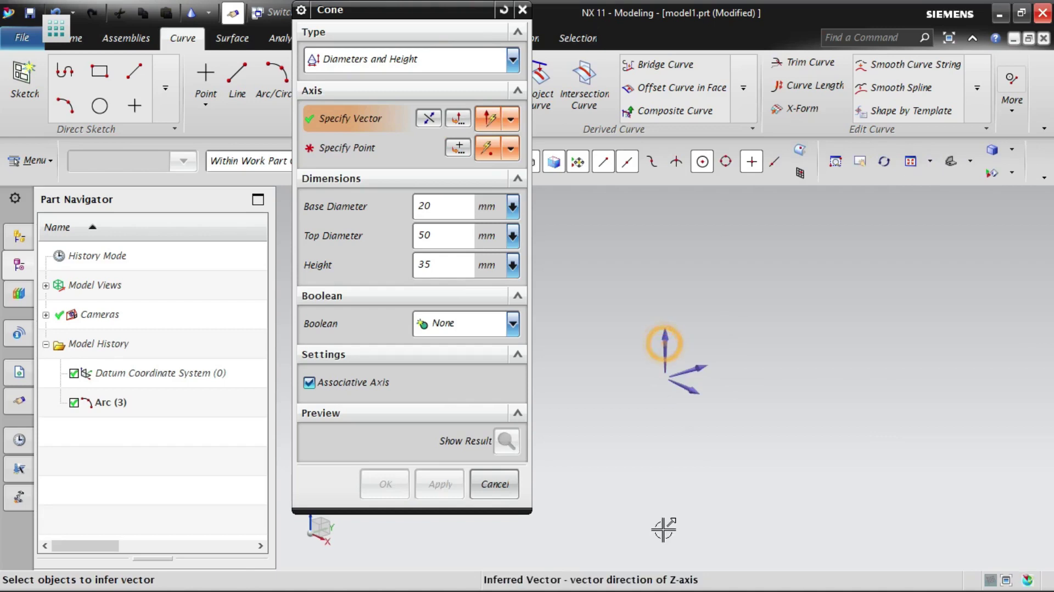
click(667, 345)
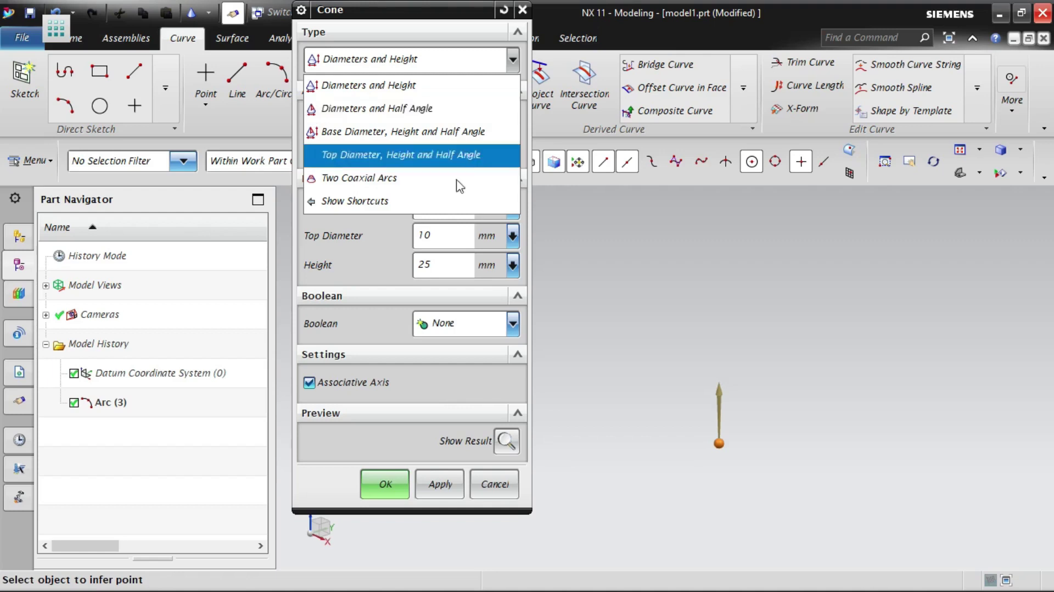
click(440, 57)
click(440, 57)
click(368, 115)
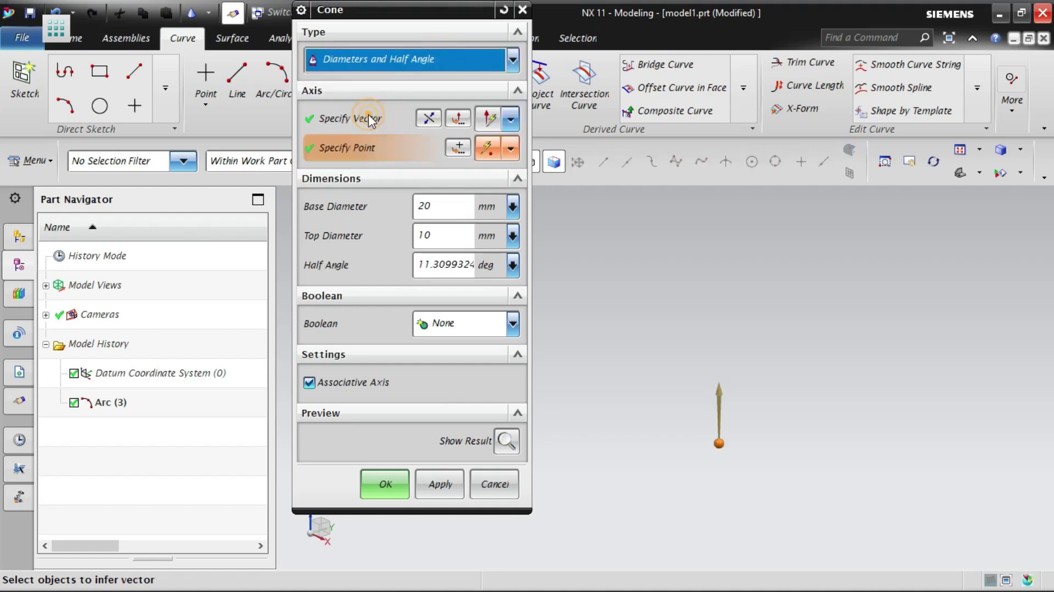
Step: Set the cone's base diameter to 30 mm, top diameter to 0 and half angle to 15 degrees, preview it, and undo the preview
double_click(442, 206)
text(30)
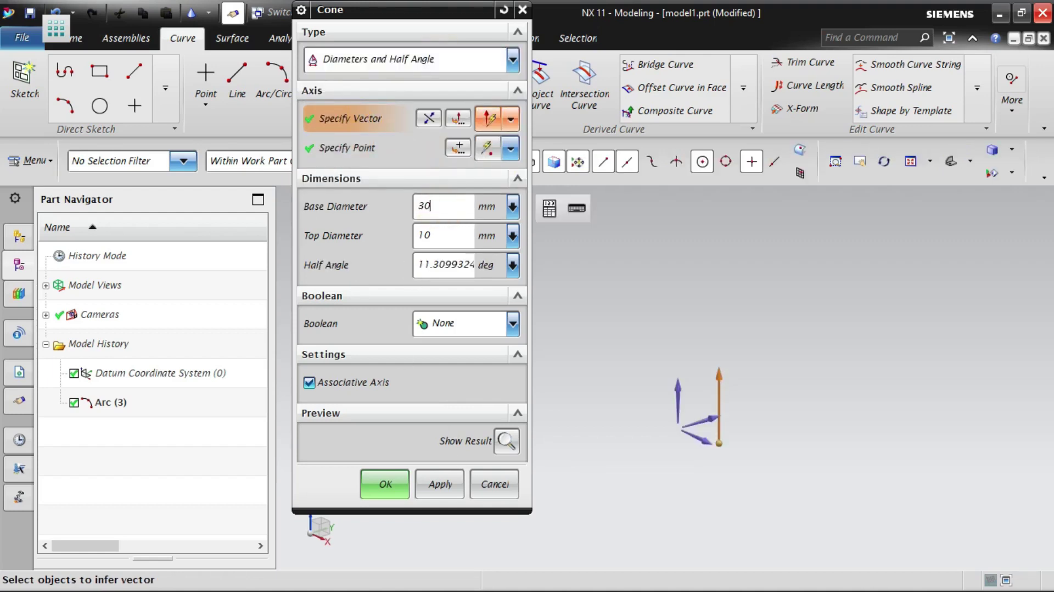
double_click(439, 236)
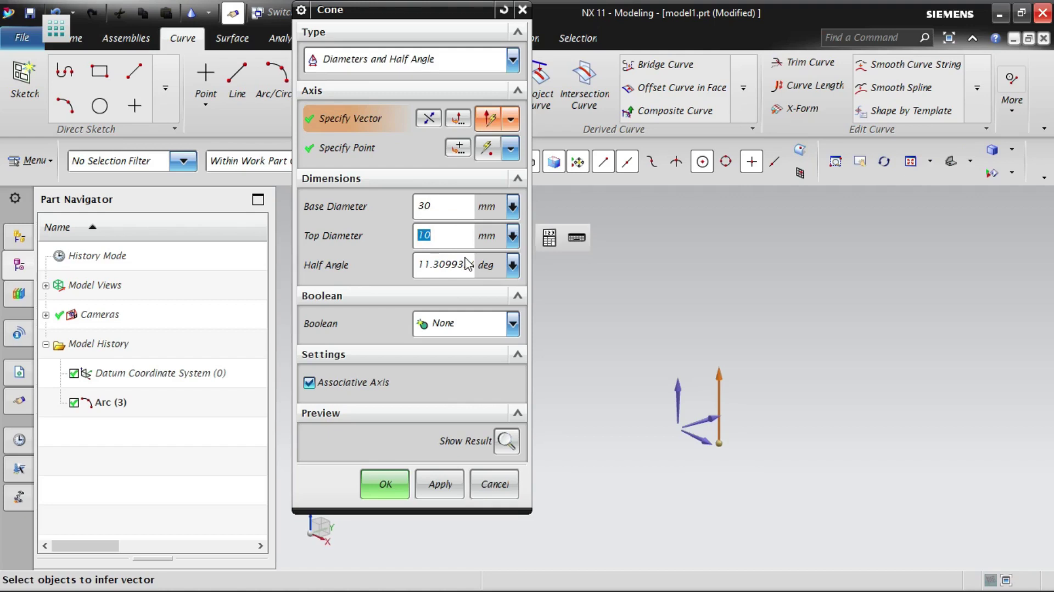
text(0)
double_click(444, 266)
text(15)
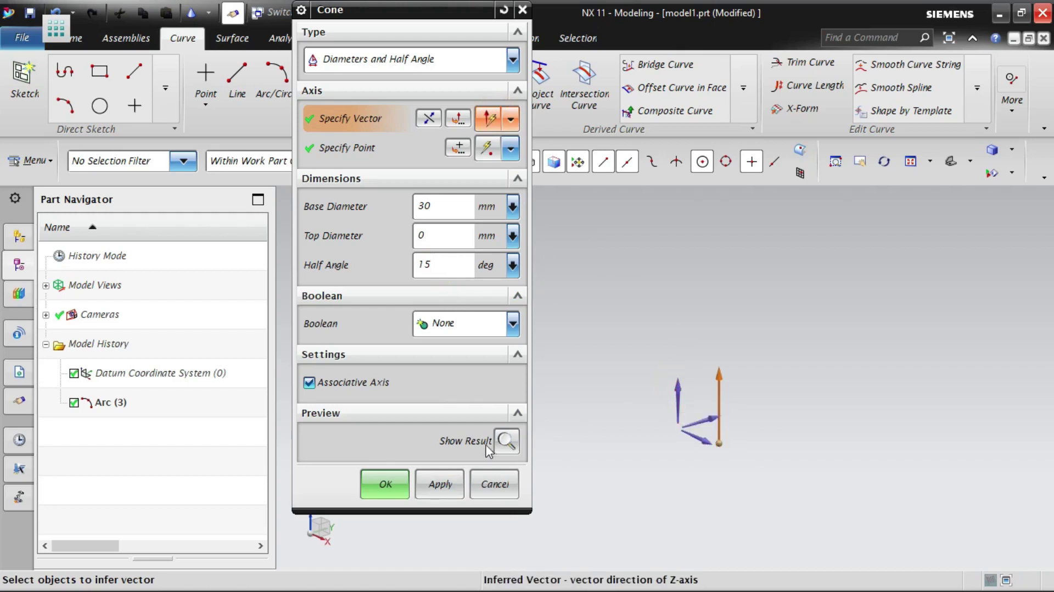
click(506, 441)
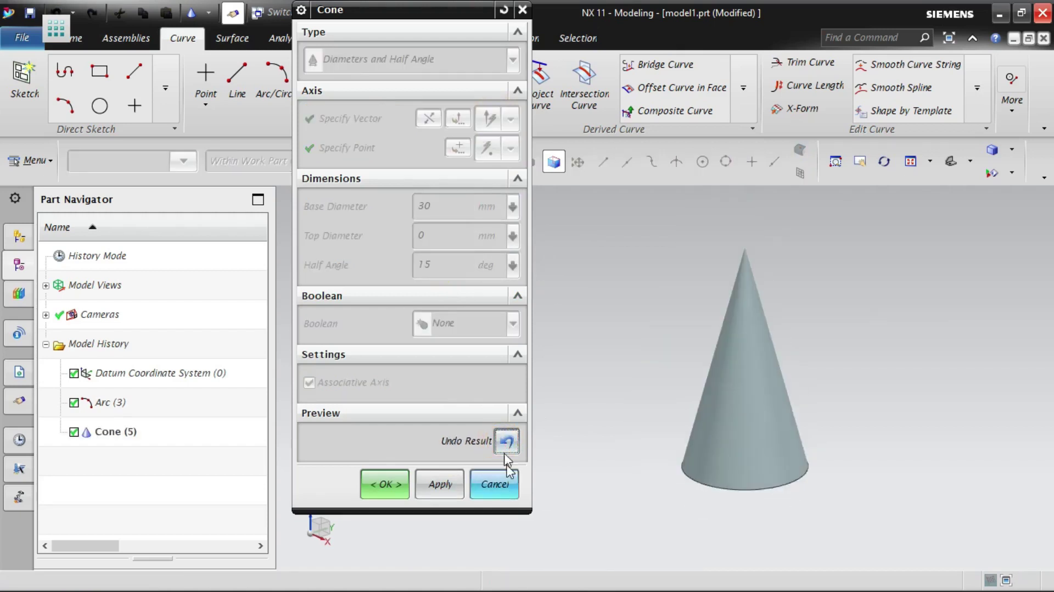
click(506, 449)
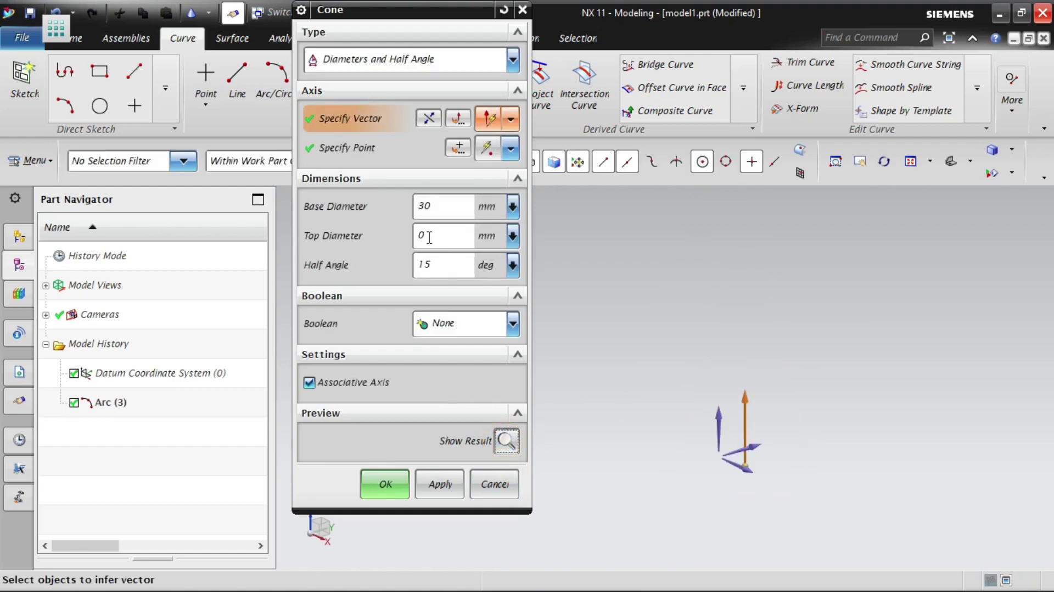
Step: Set the cone's top diameter to 20 mm, preview the truncated cone, and undo the preview
double_click(429, 238)
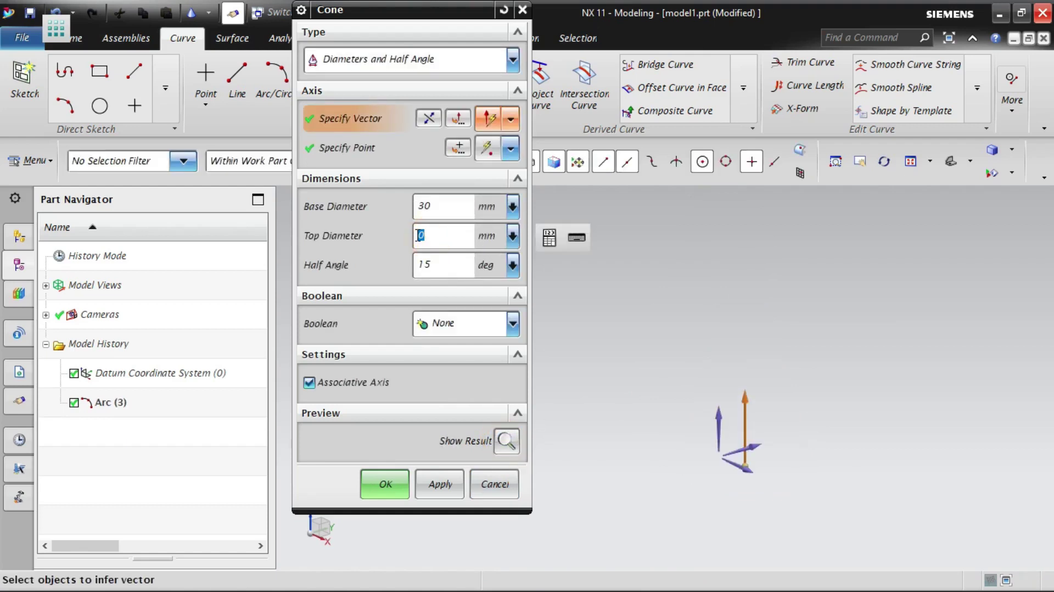
click(507, 442)
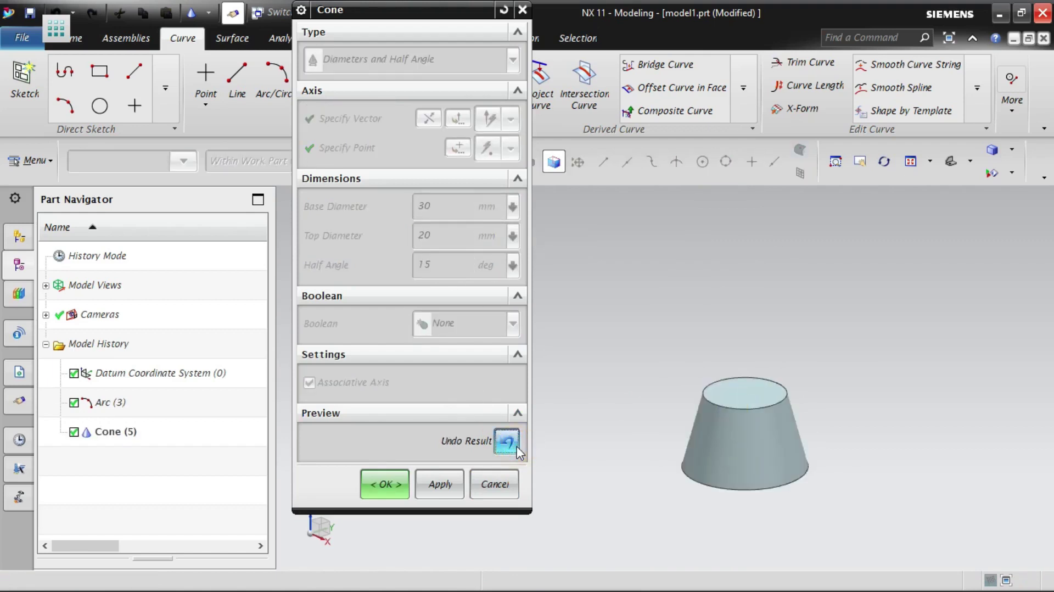
click(515, 446)
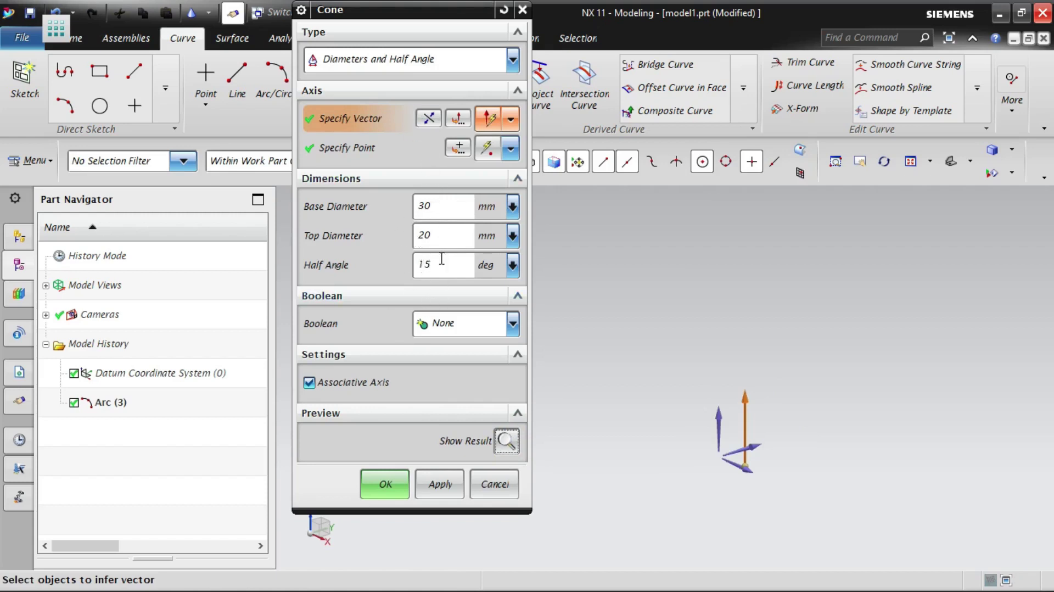
click(478, 61)
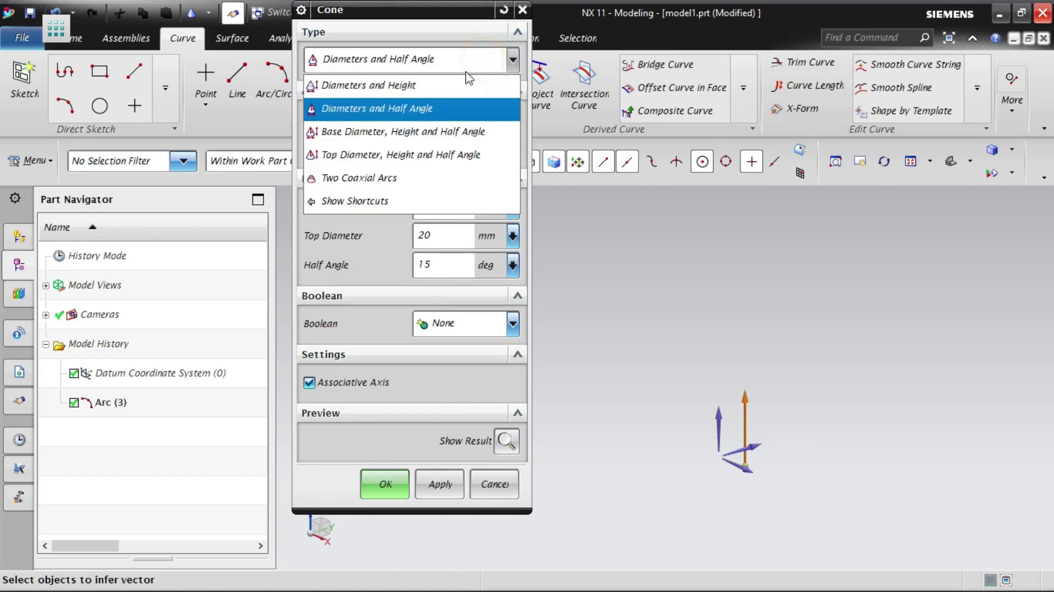
click(383, 141)
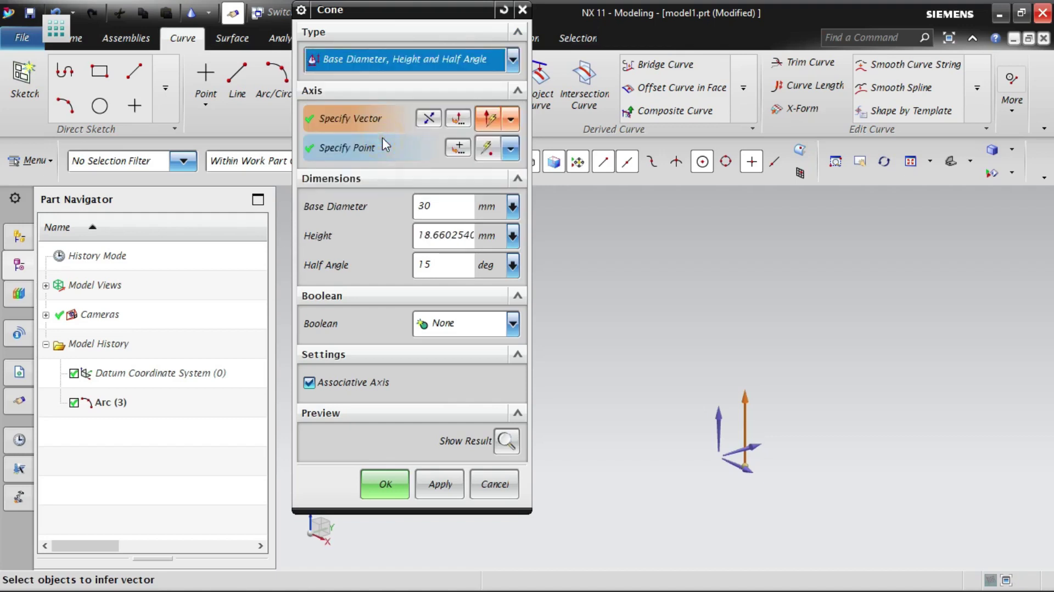
click(449, 55)
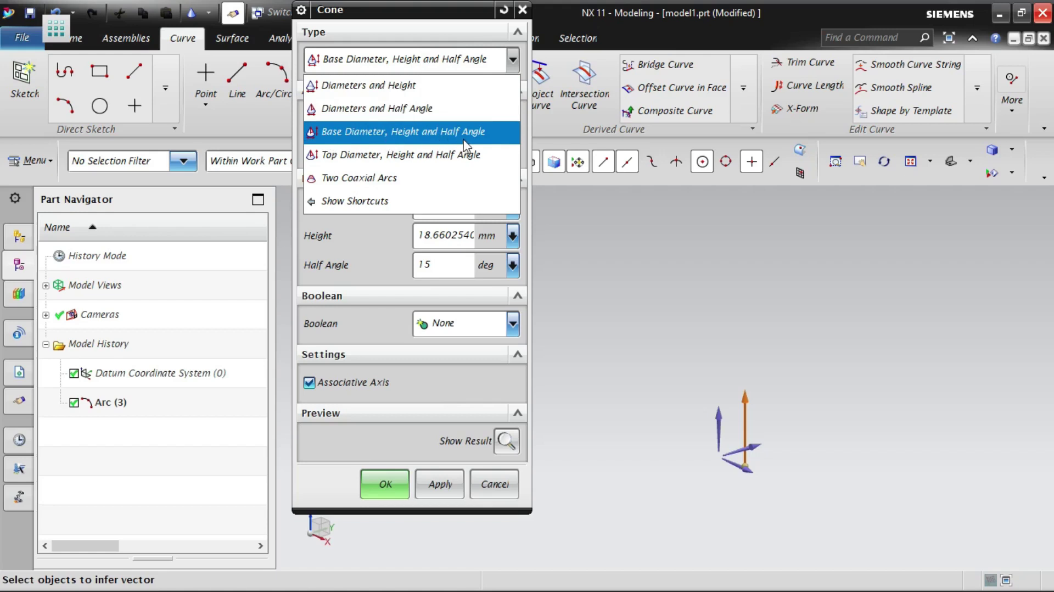
click(406, 111)
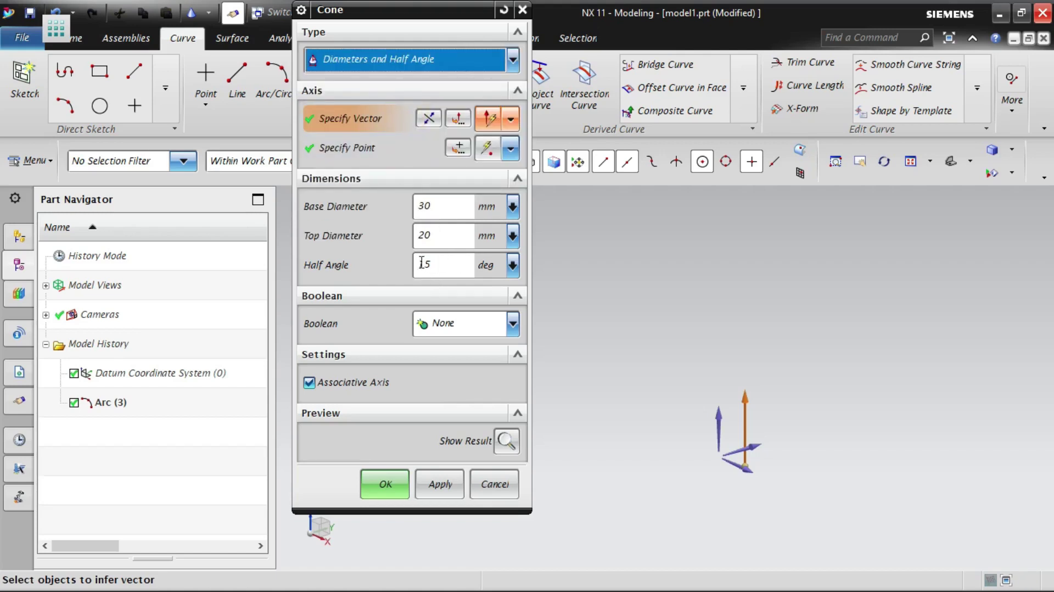
Step: Change the cone type to Base Diameter, Height and Half Angle, preview it with height 25 mm and half angle 12 degrees, and undo the preview
click(439, 57)
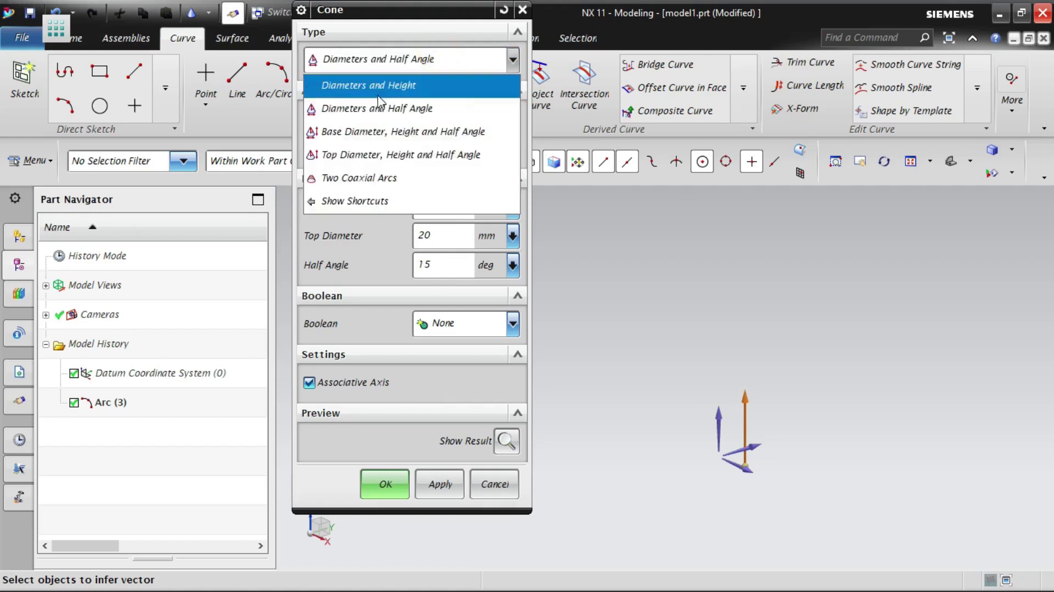
click(356, 142)
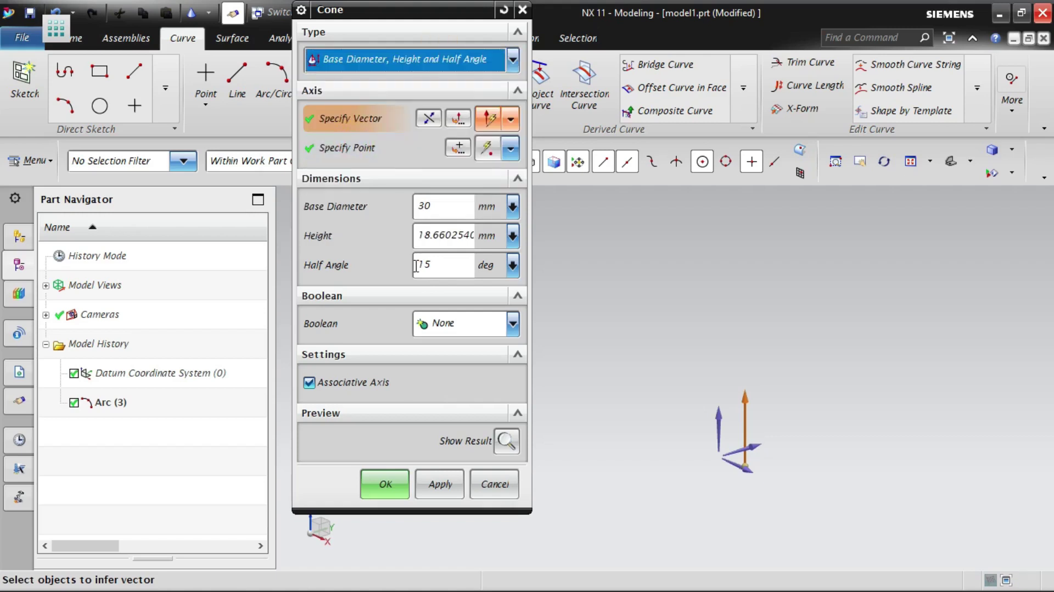
click(434, 206)
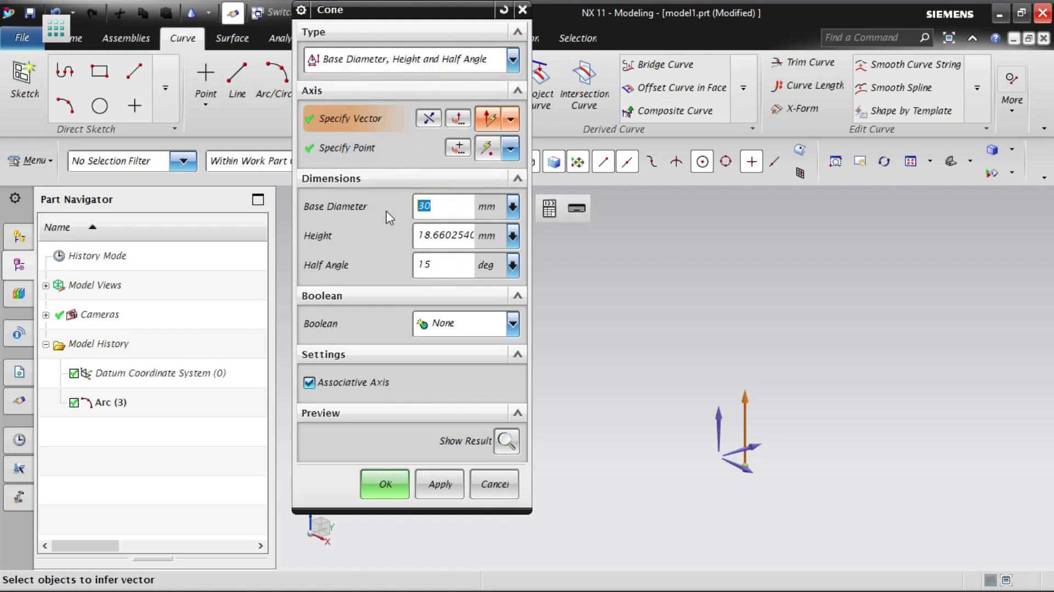
click(435, 236)
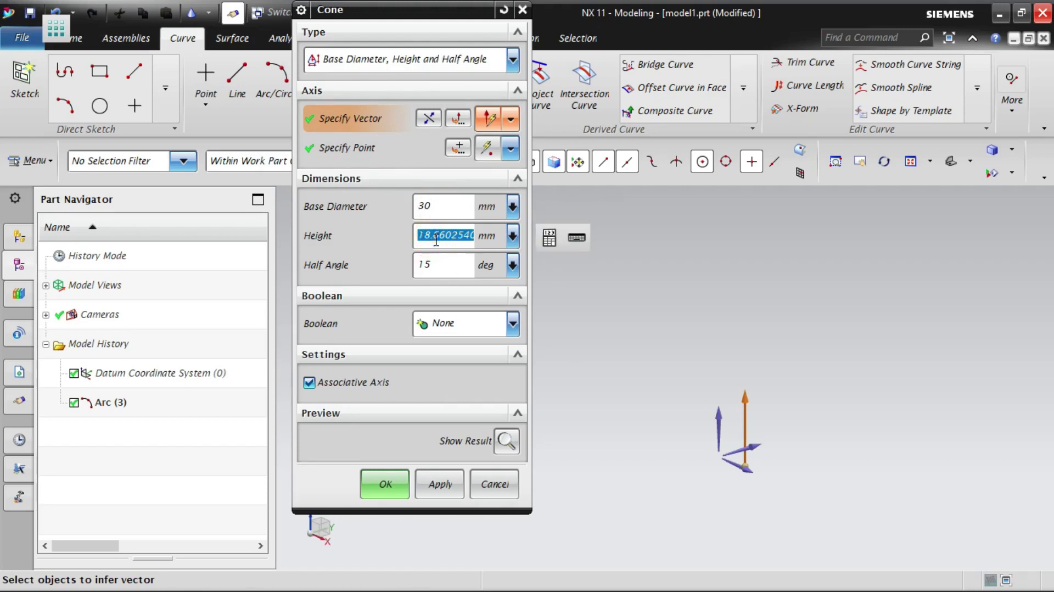
text(25)
click(453, 267)
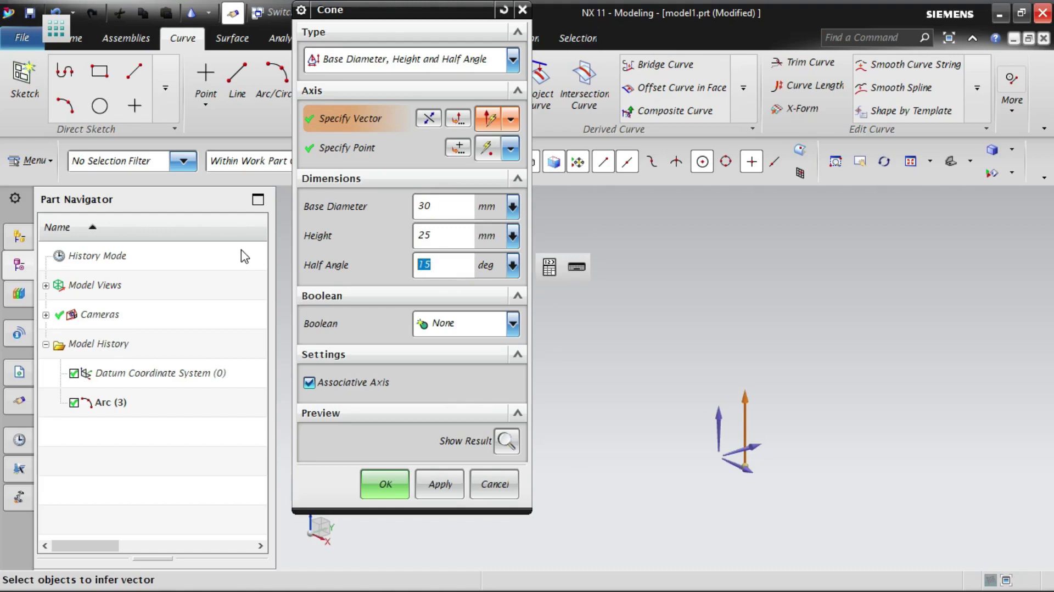
text(12)
key(Return)
click(505, 441)
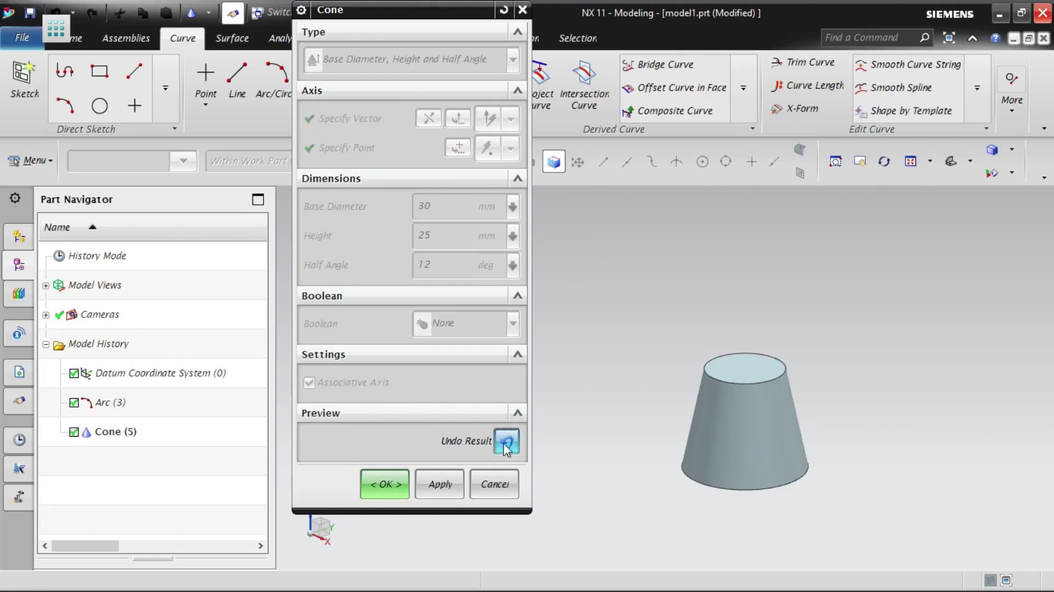
click(506, 446)
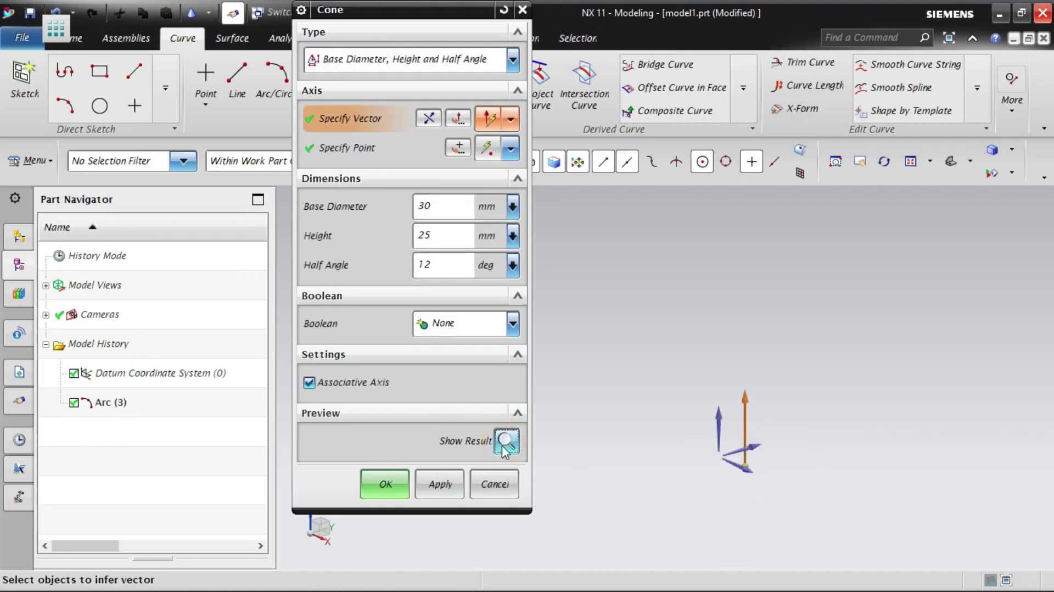
Step: Define the cone by Top Diameter, Height and Half Angle, with top diameter 50 mm, height 35 mm and half angle 17 degrees
click(493, 69)
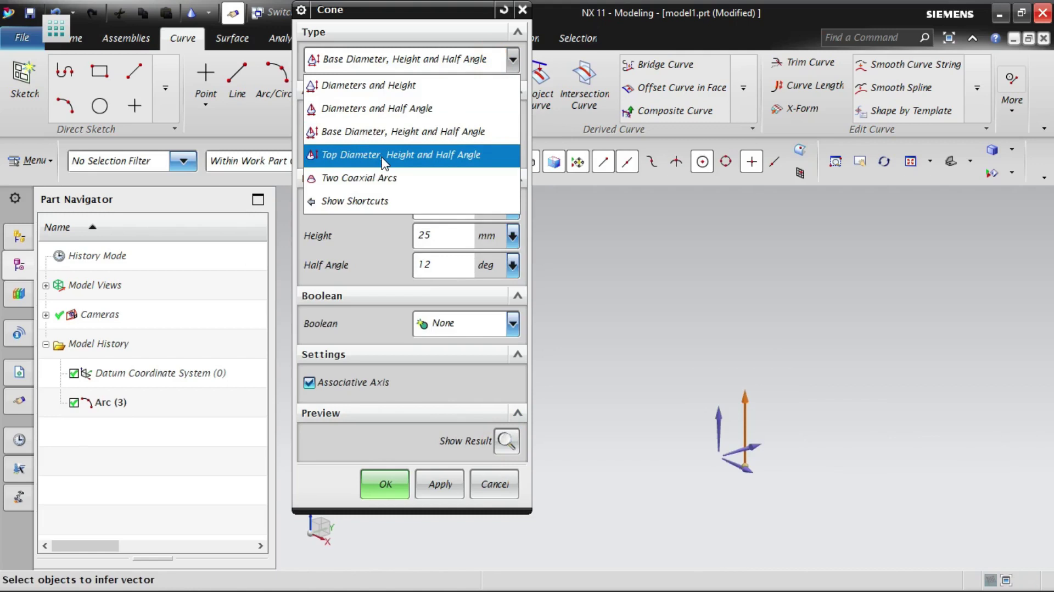
click(427, 163)
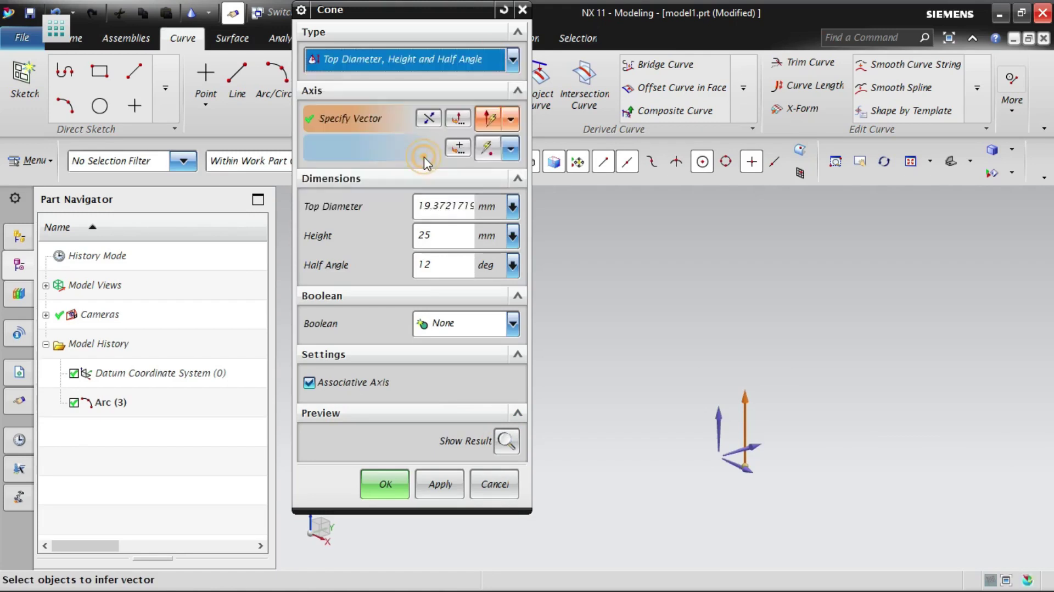
click(442, 211)
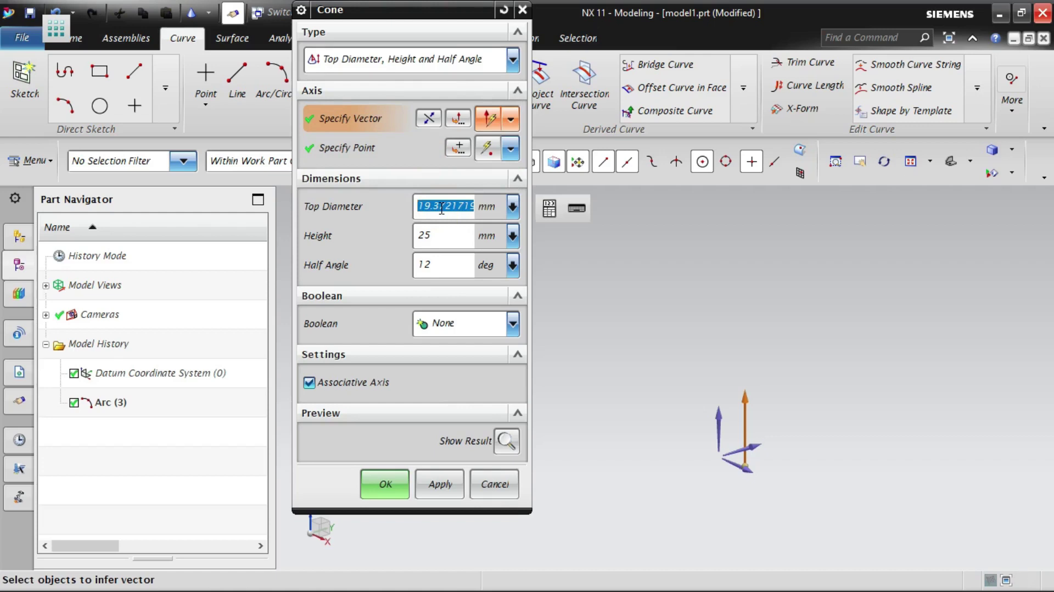
text(50)
click(438, 235)
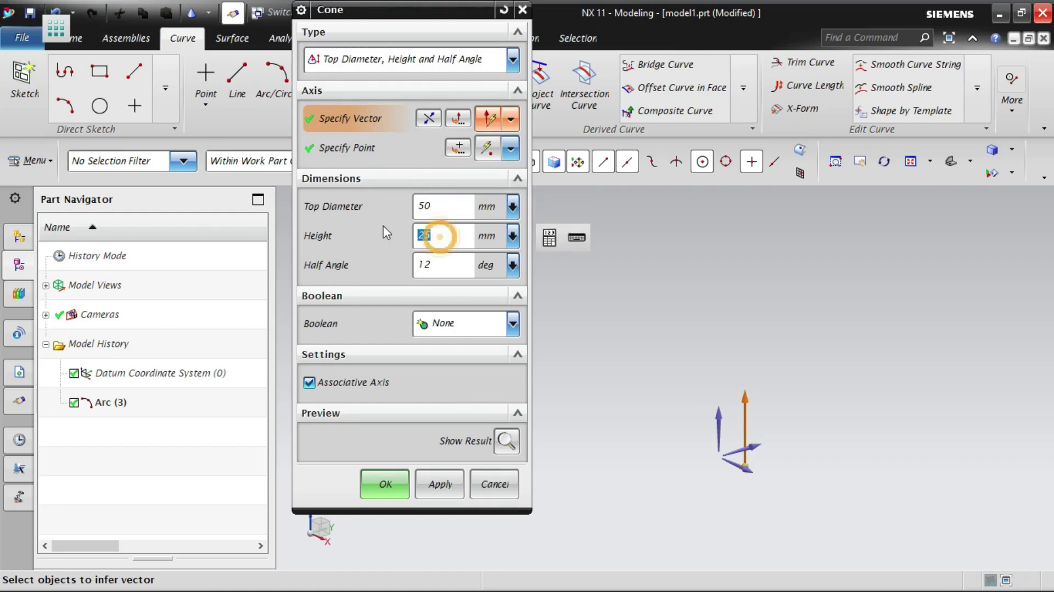
text(35)
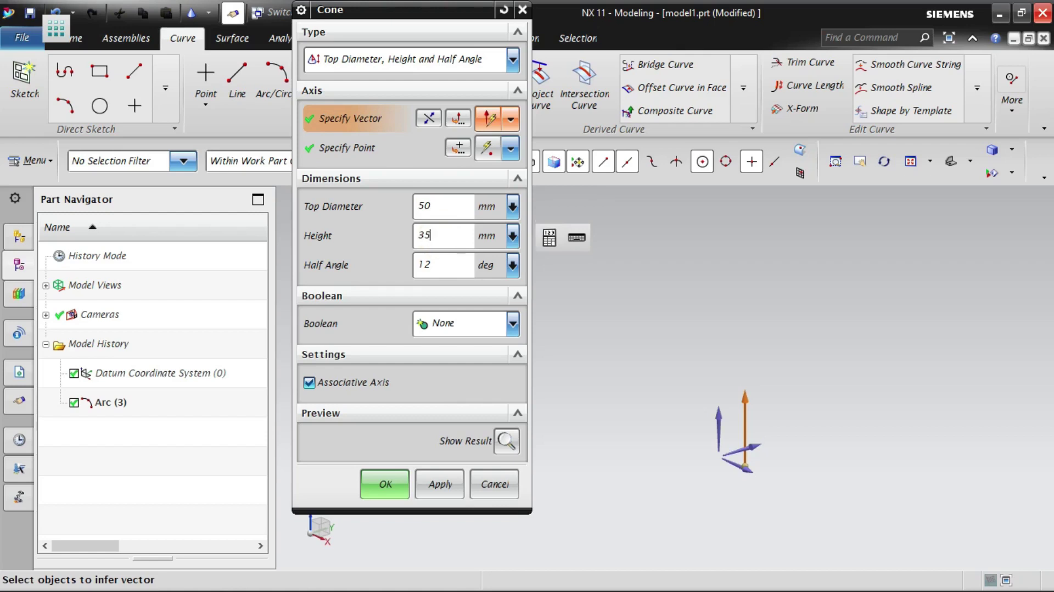
click(455, 264)
text(17)
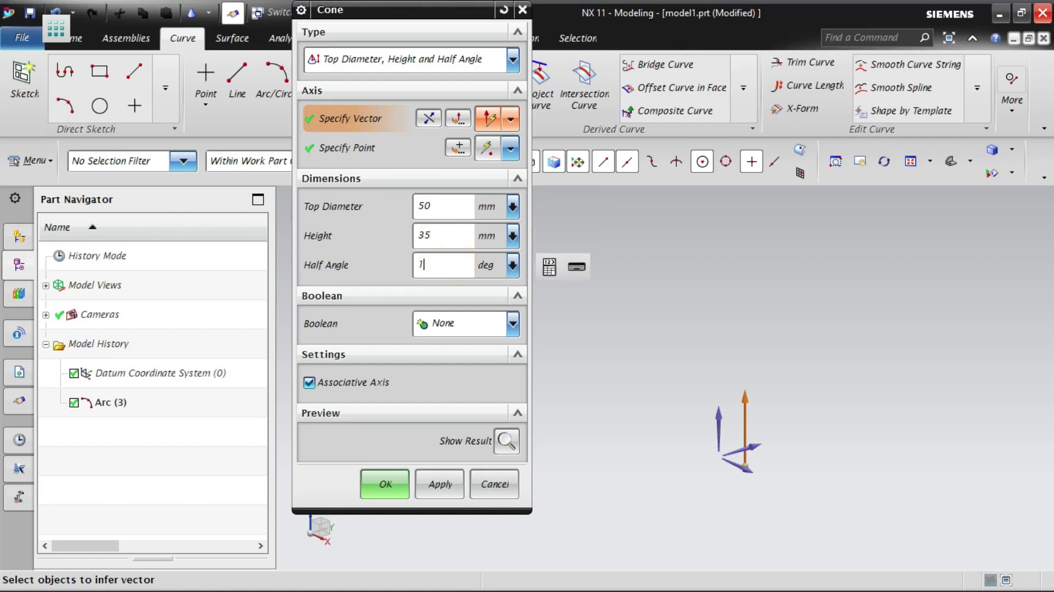
Step: Preview the truncated cone, undo the preview, and create the cone
click(504, 440)
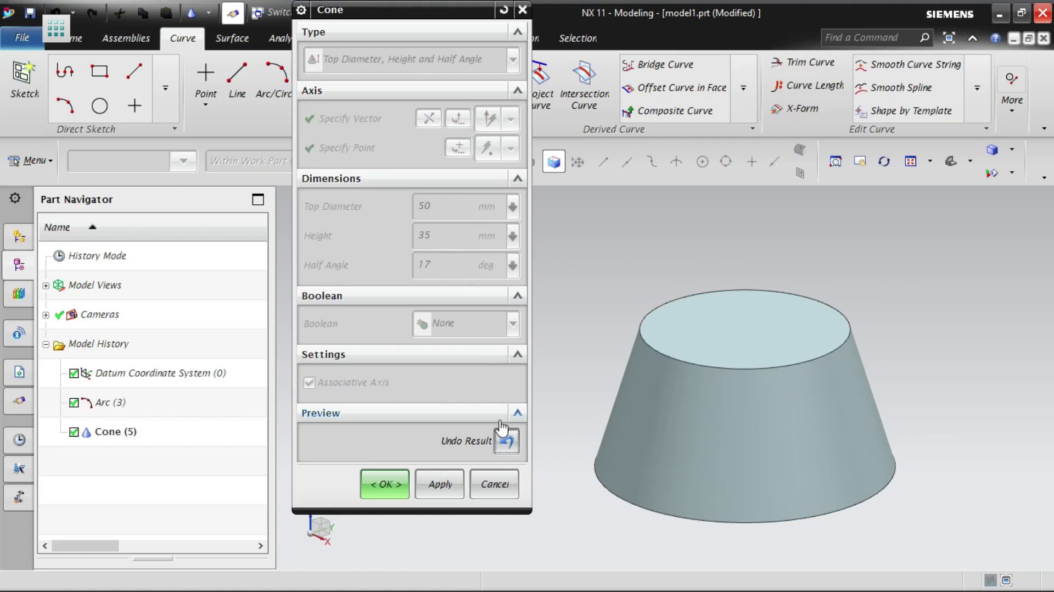
click(508, 441)
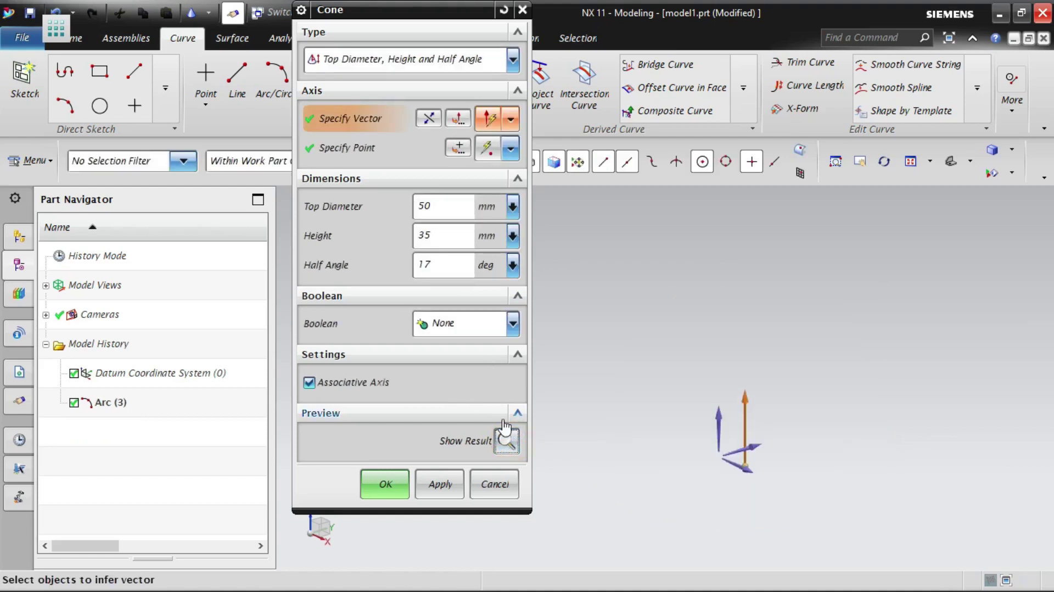
click(396, 478)
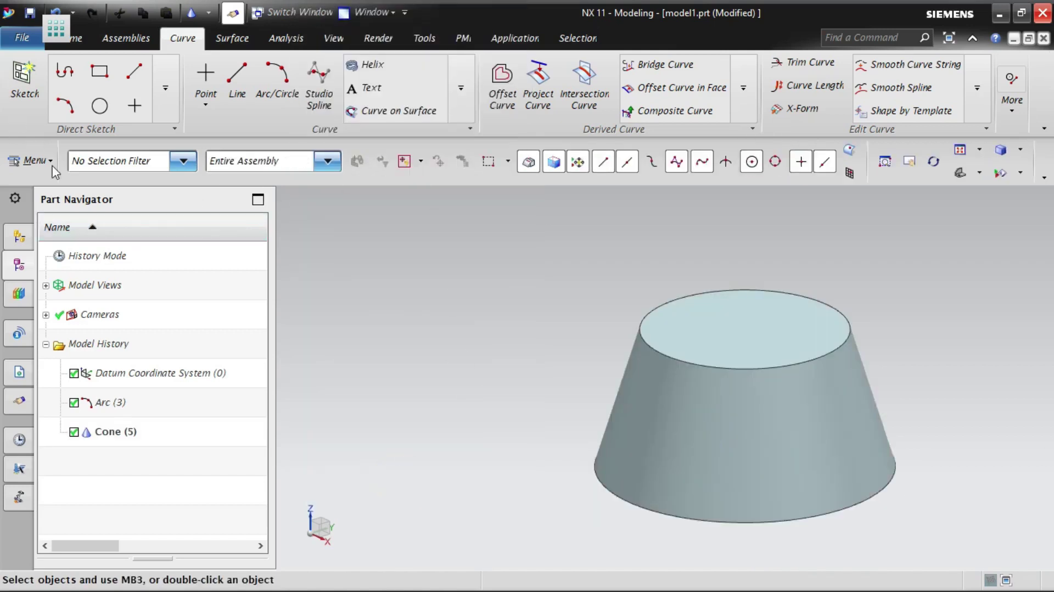
click(34, 162)
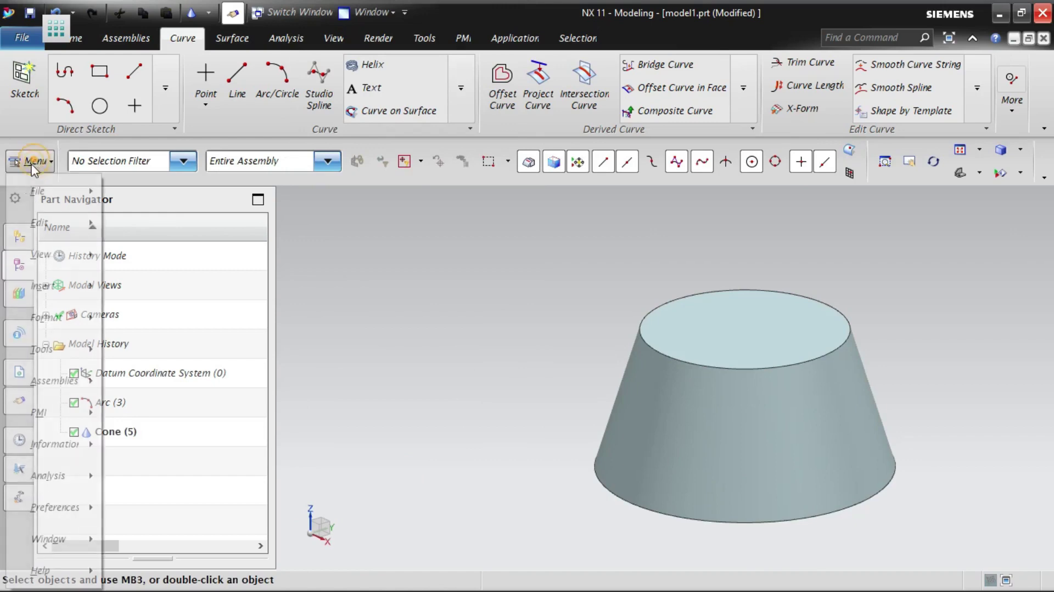
click(58, 285)
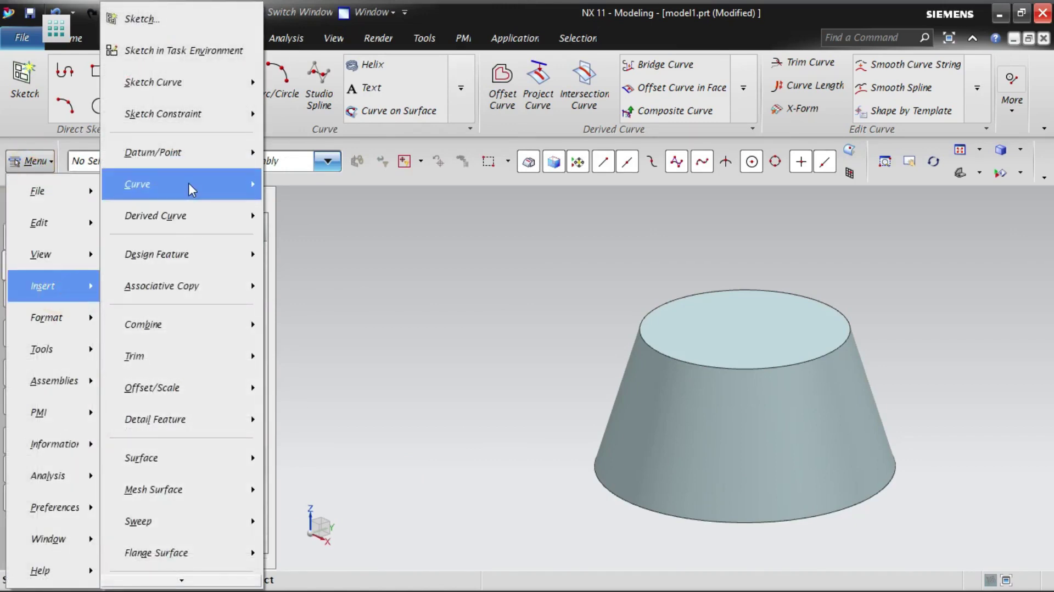
mouse_move(173, 255)
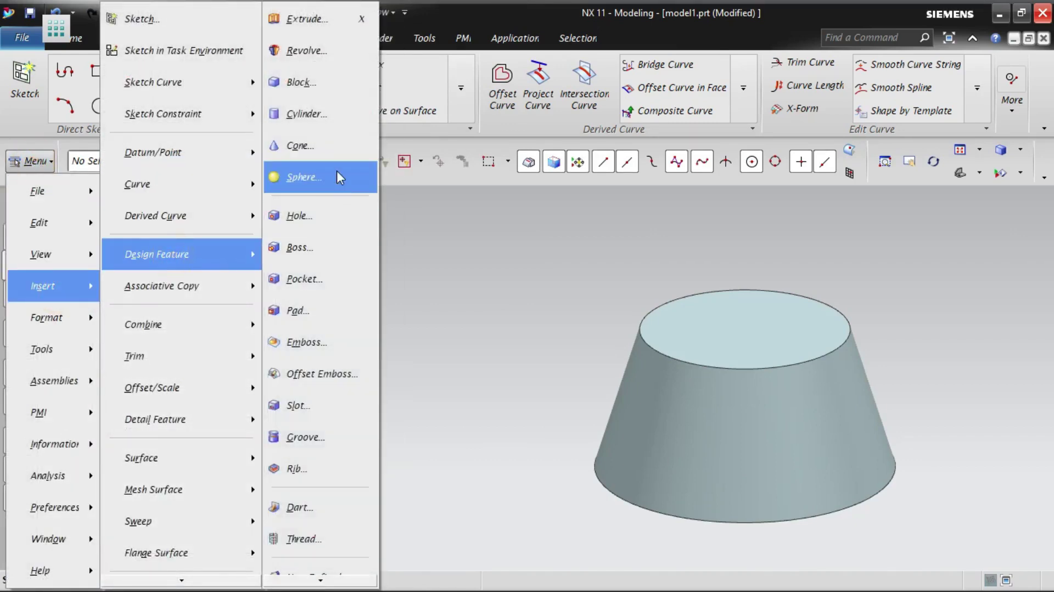
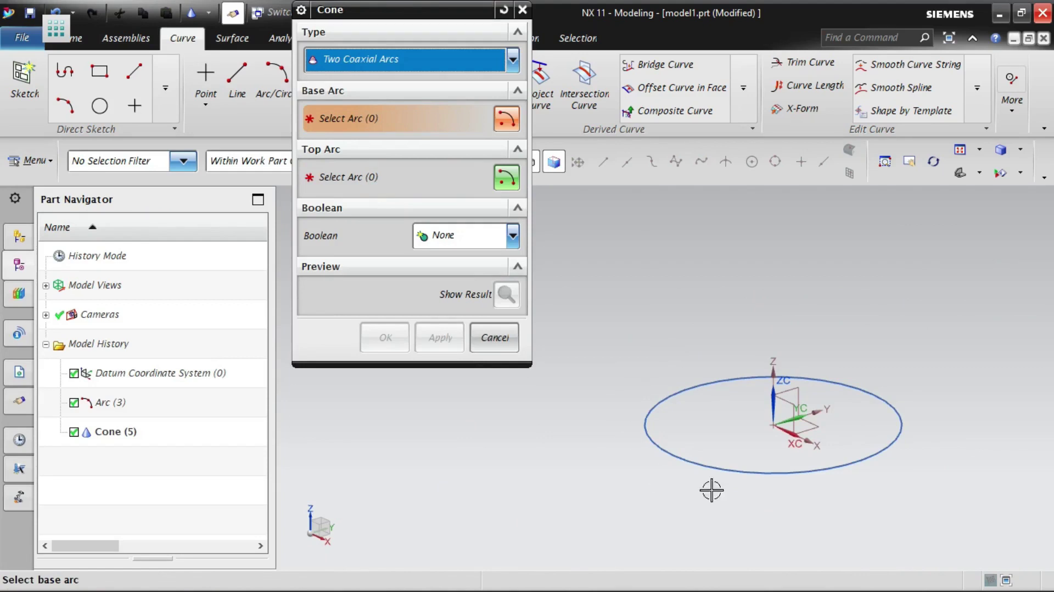
scroll(607, 456, down, 3)
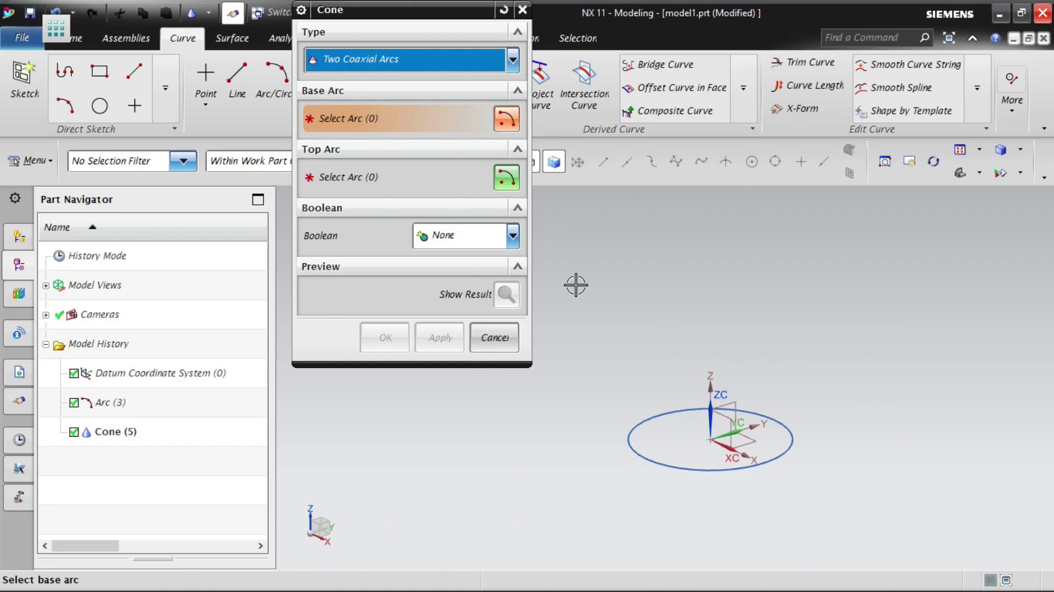
click(504, 342)
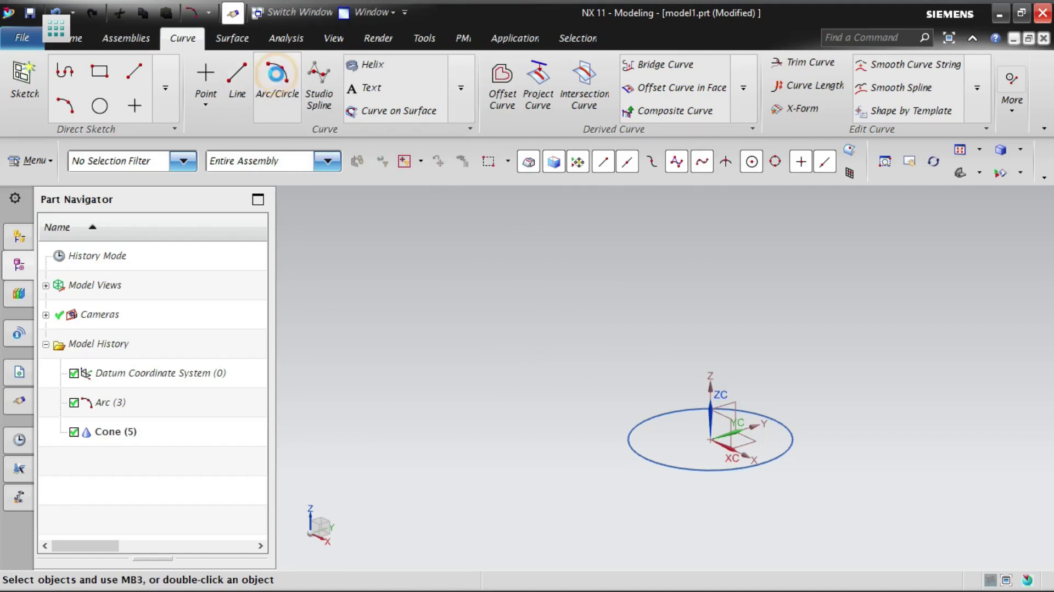
click(273, 80)
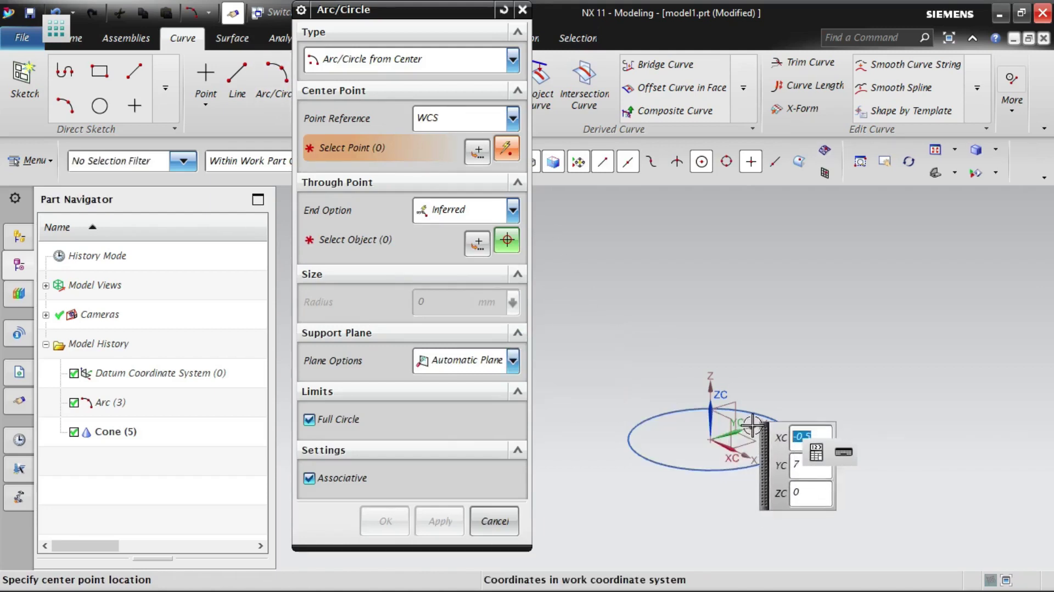
click(512, 364)
click(477, 433)
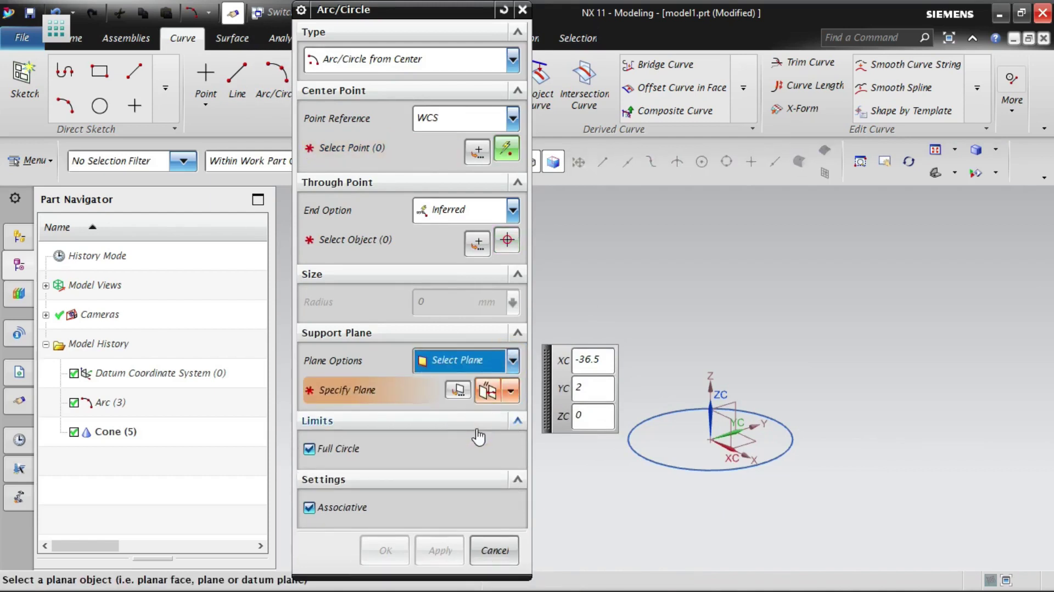
click(512, 393)
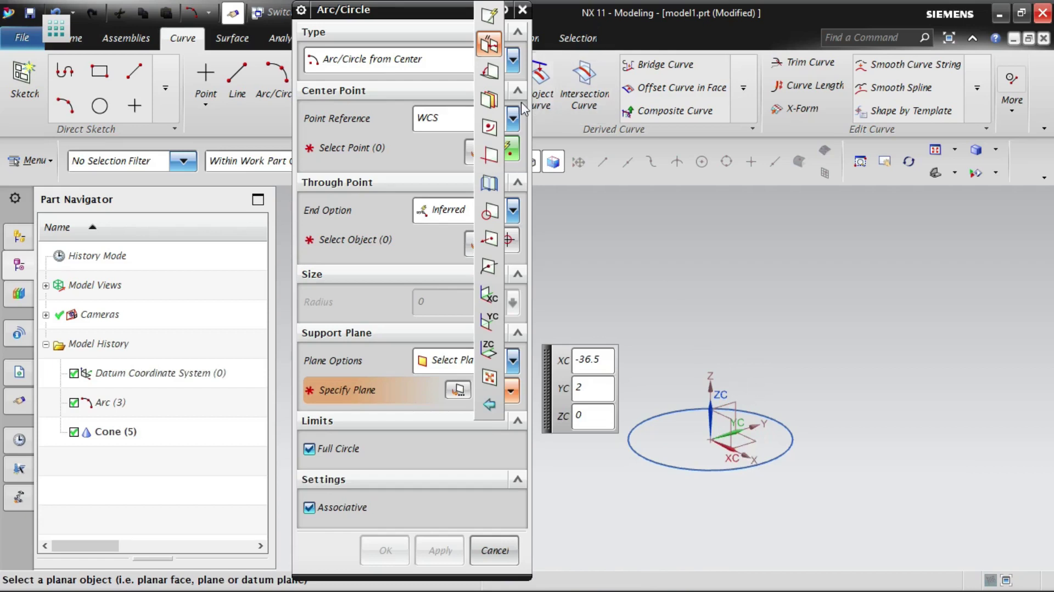
click(491, 44)
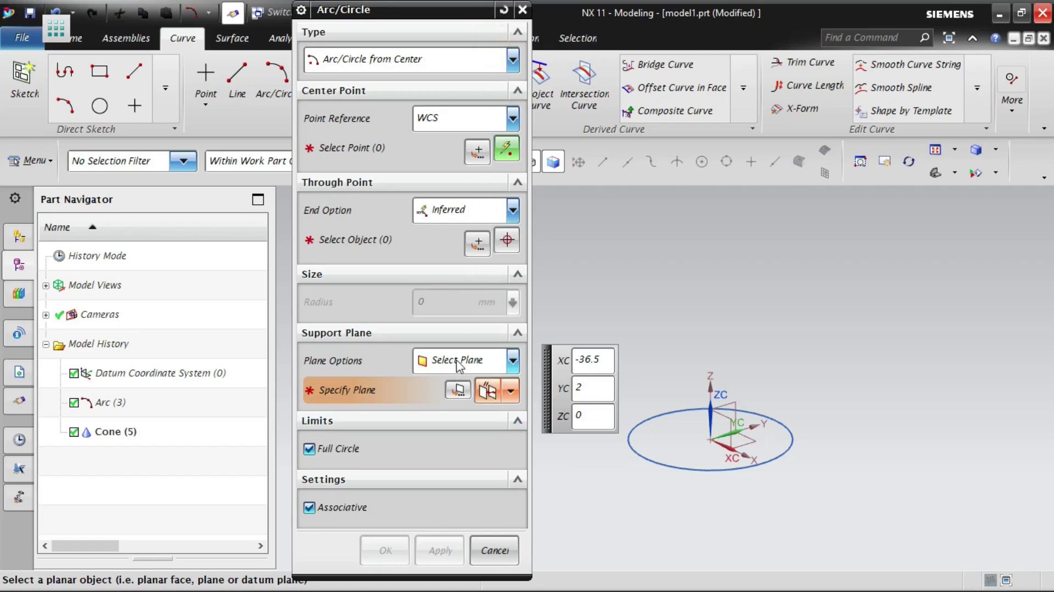
click(744, 465)
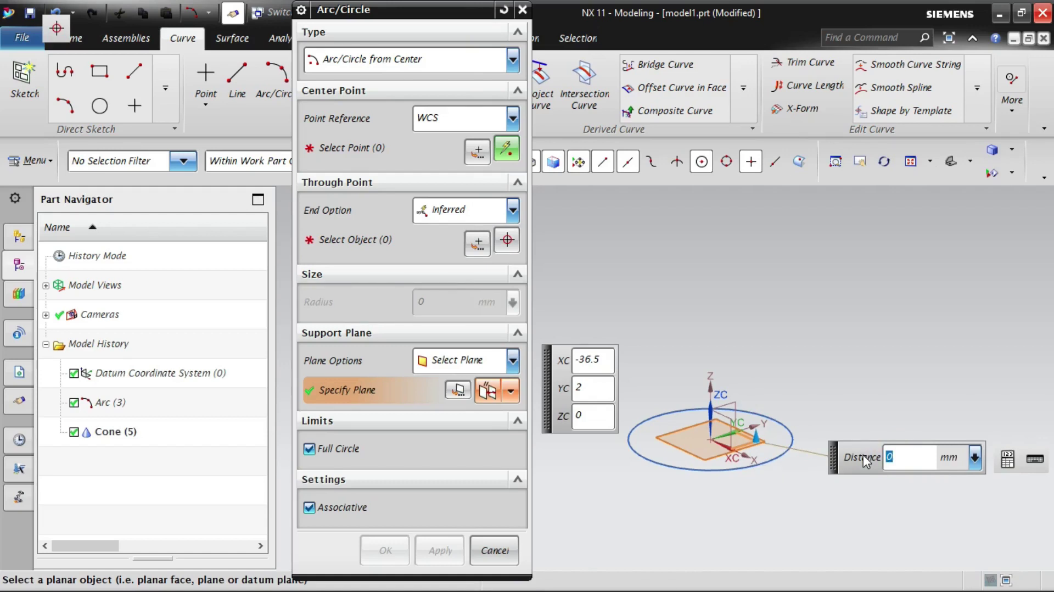
Step: Define the circle's support plane with Select Plane at a distance of 25 mm above the XY datum plane
click(513, 360)
click(479, 432)
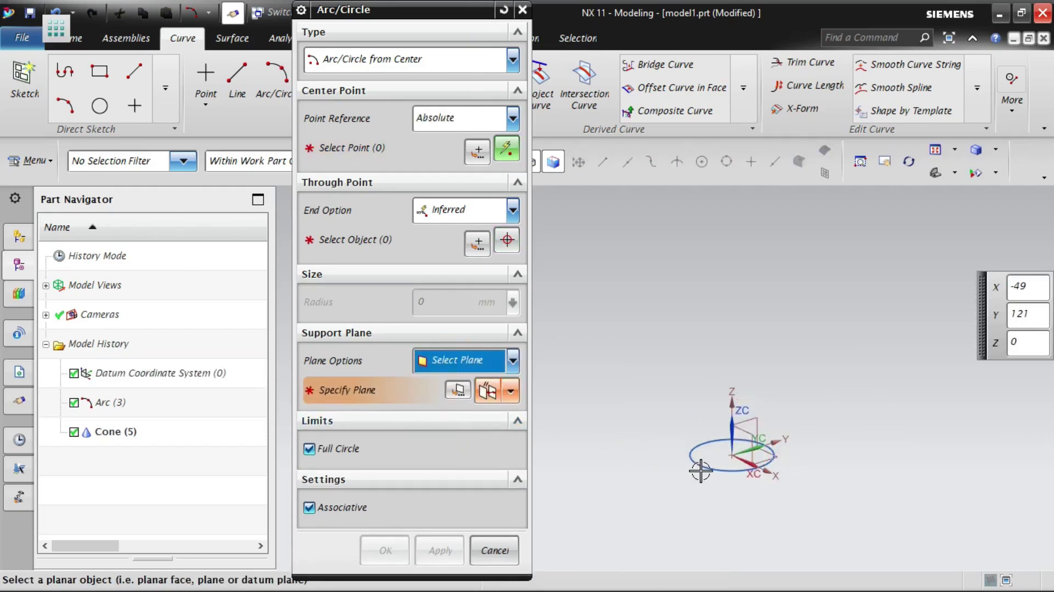
click(510, 391)
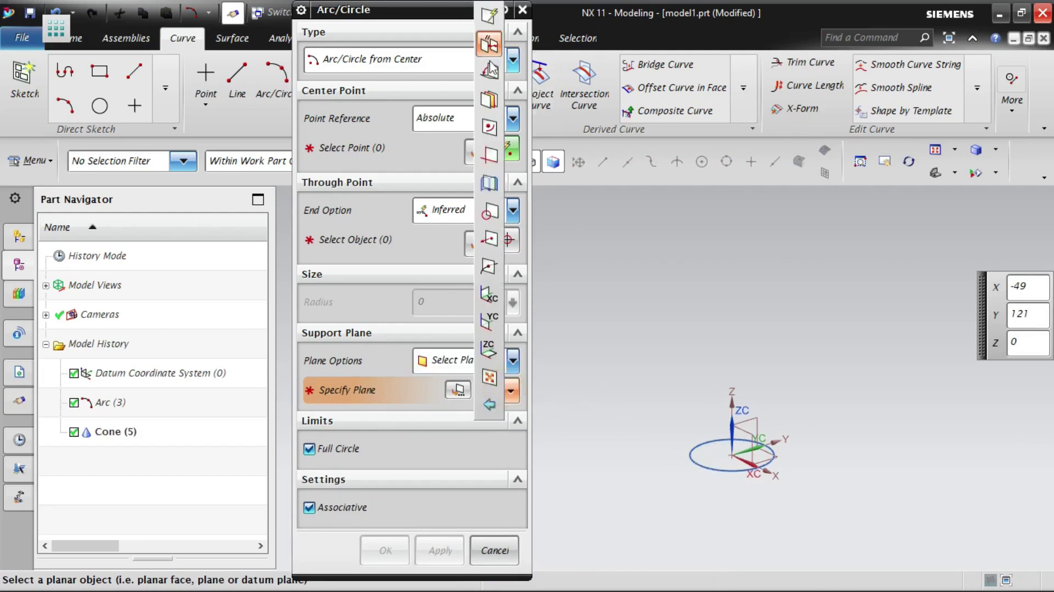
click(489, 44)
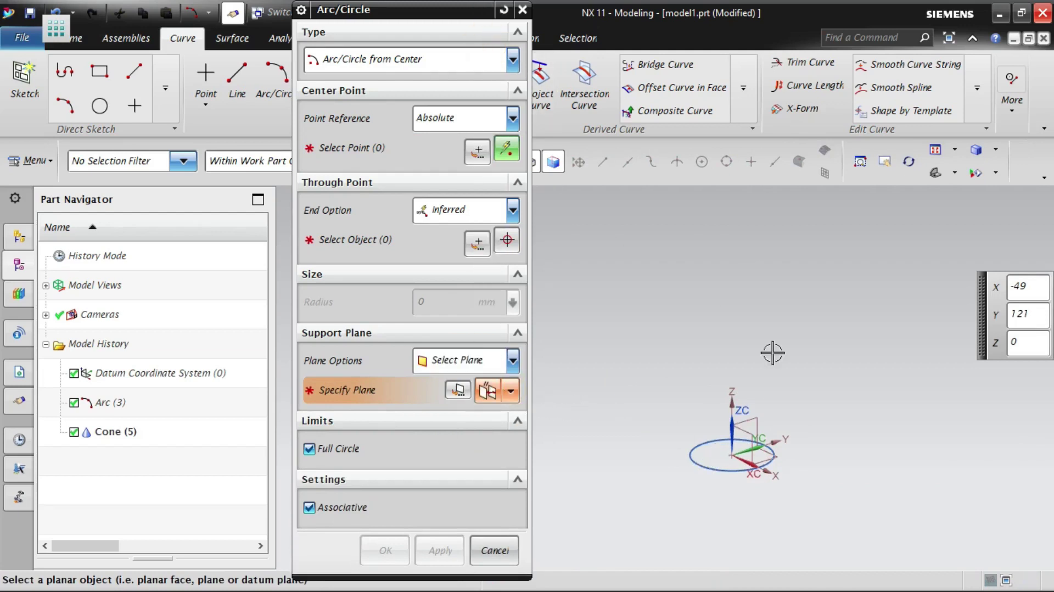
click(776, 465)
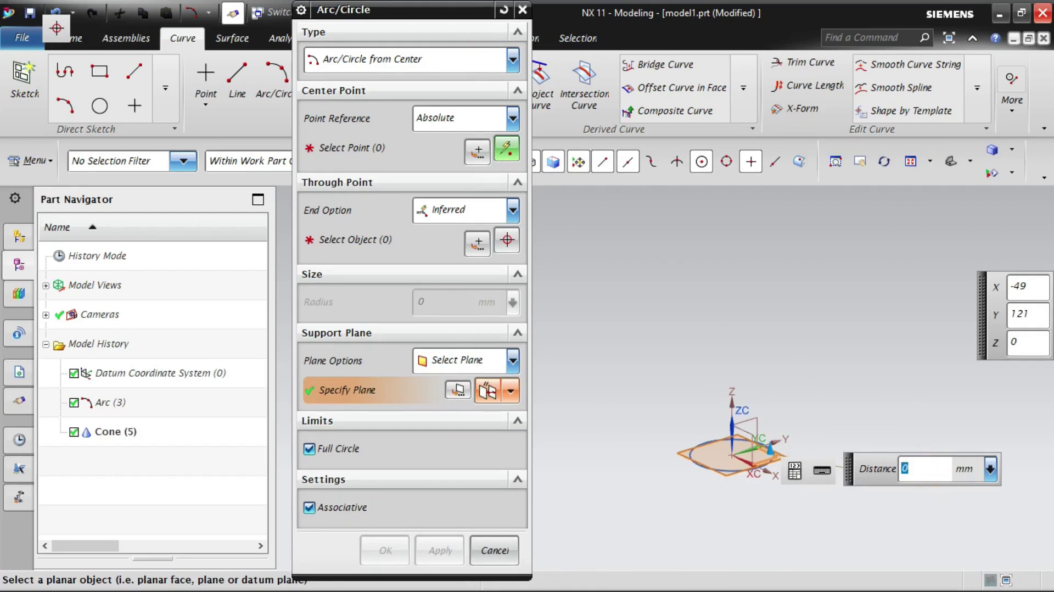
key(Return)
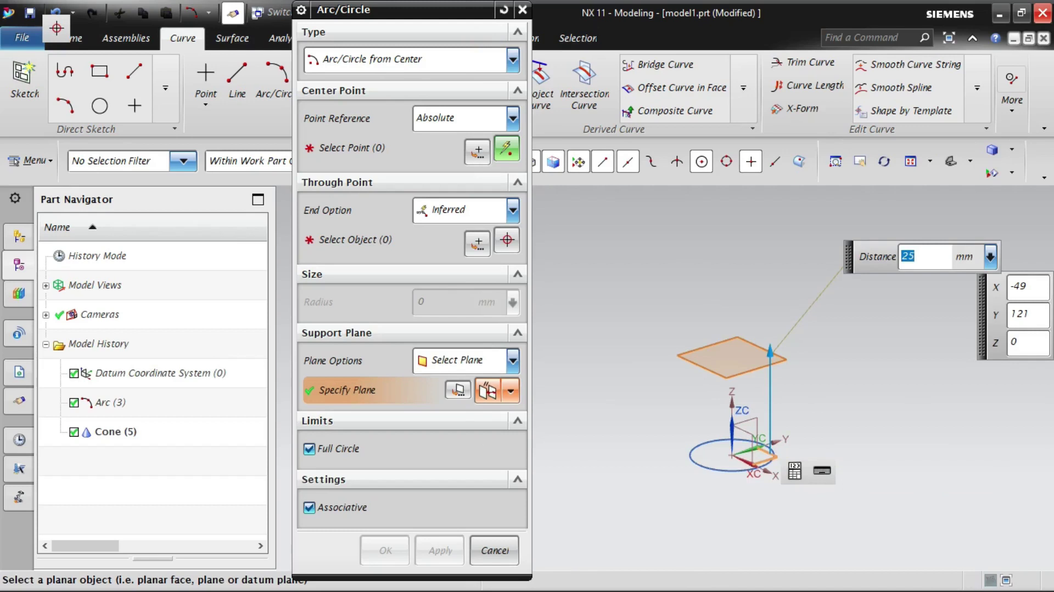
middle_click(628, 348)
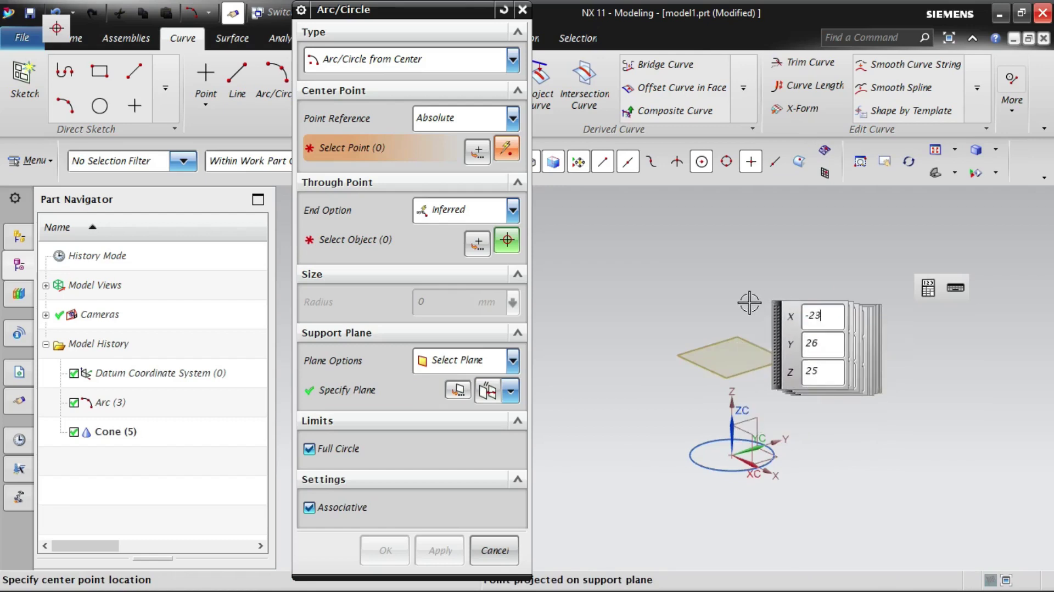
Step: Create a full circle on the offset plane from the top view, centred at about X -2, Y -2.5, passing through the projected origin
click(413, 62)
click(352, 106)
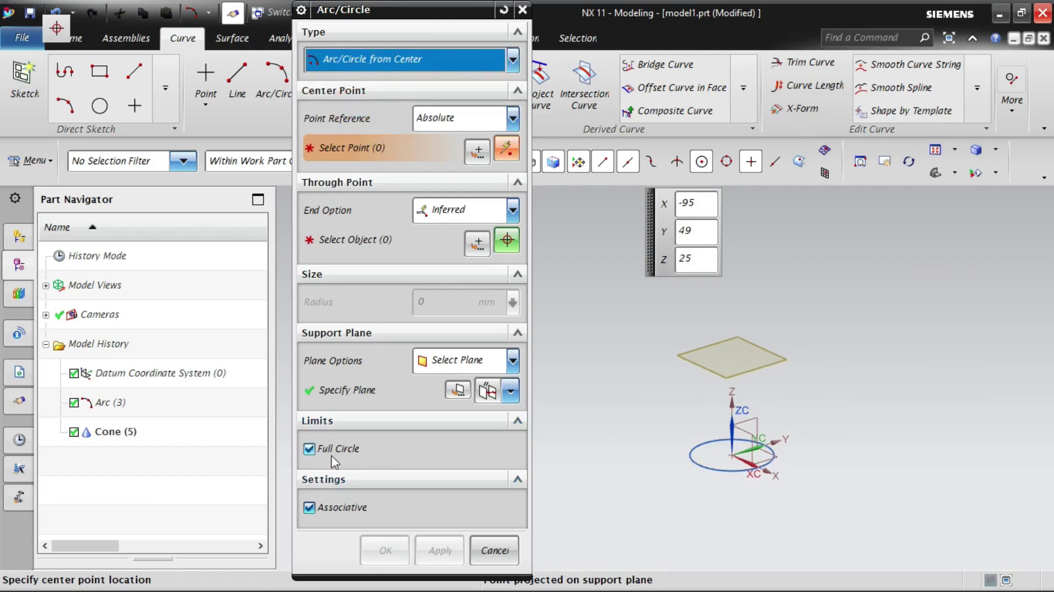
click(859, 249)
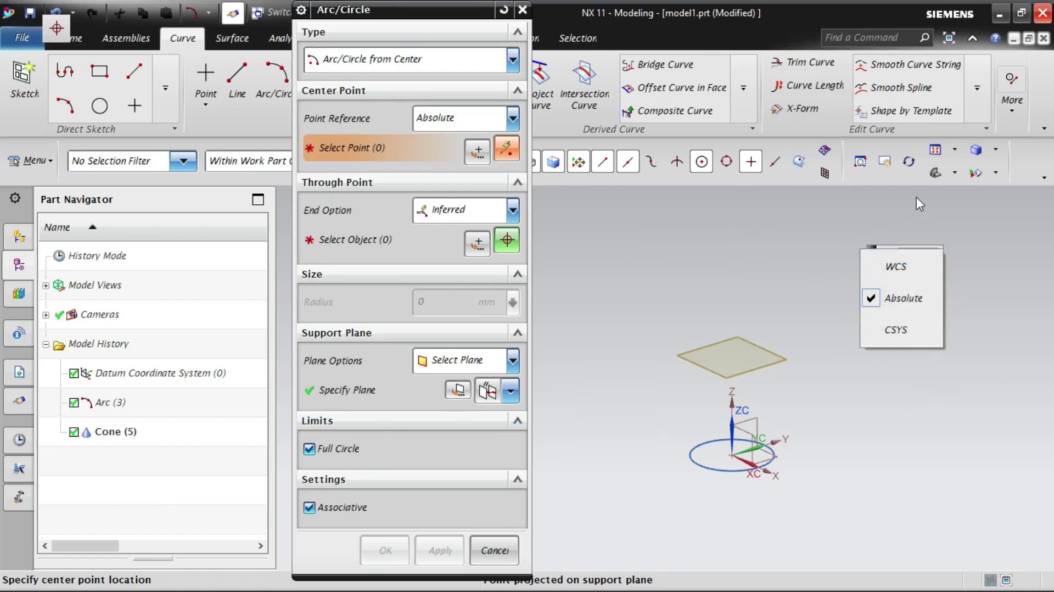
click(955, 173)
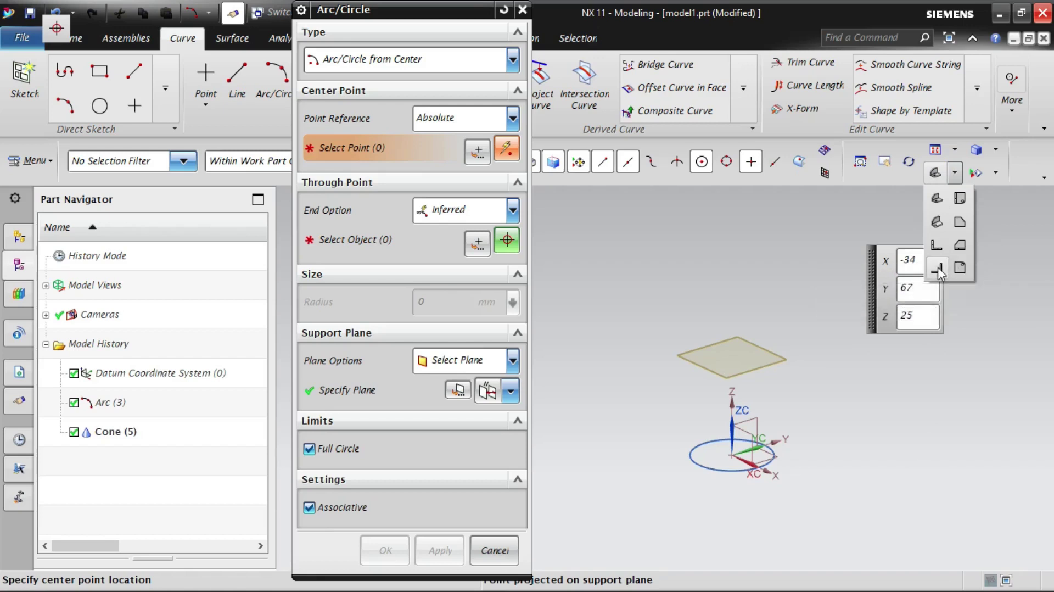
click(962, 200)
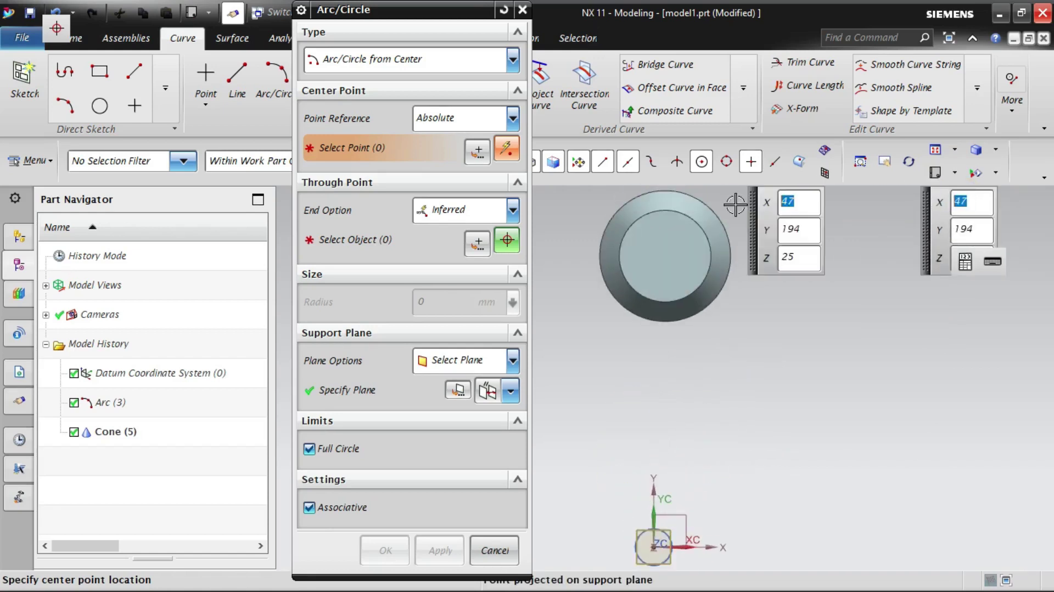
scroll(694, 400, up, 10)
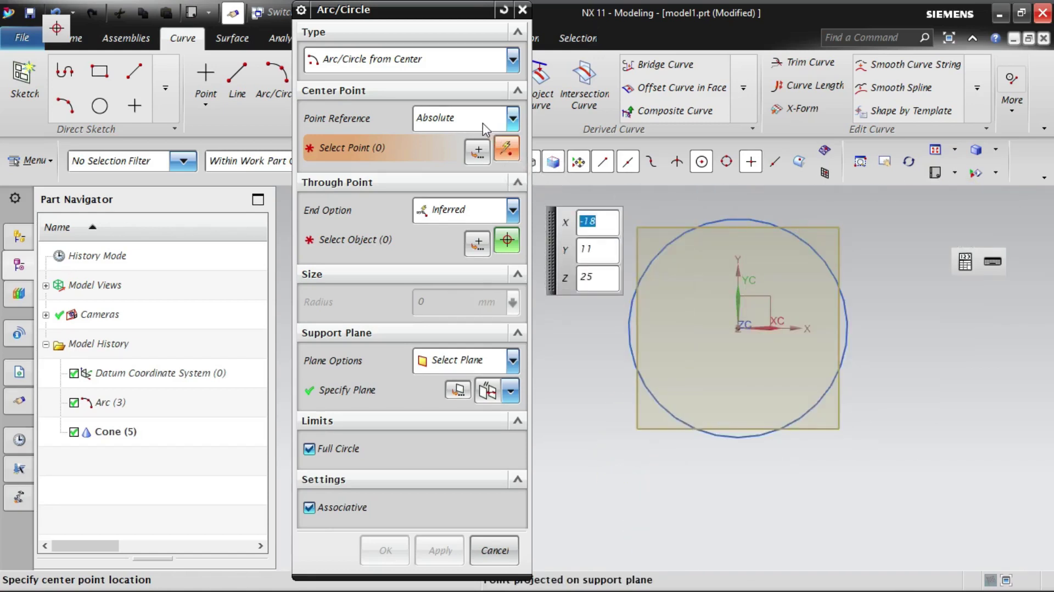
click(488, 209)
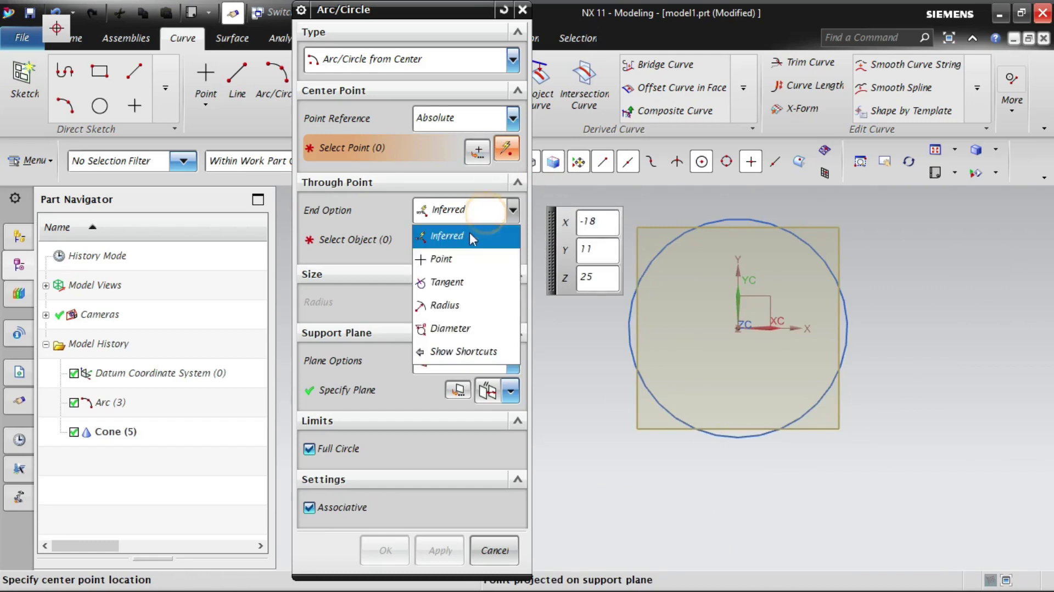
click(444, 259)
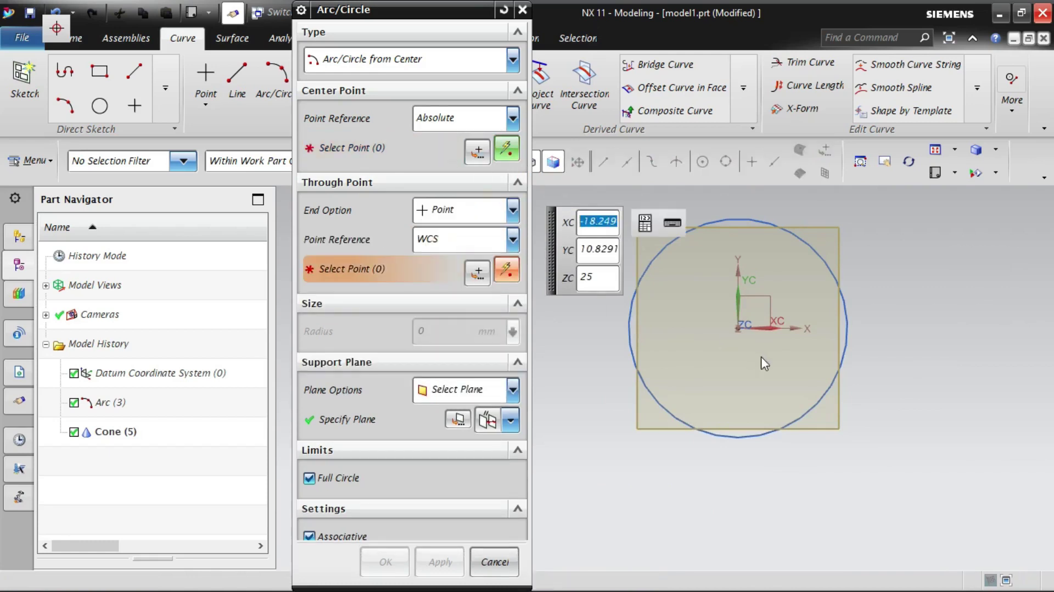
click(737, 327)
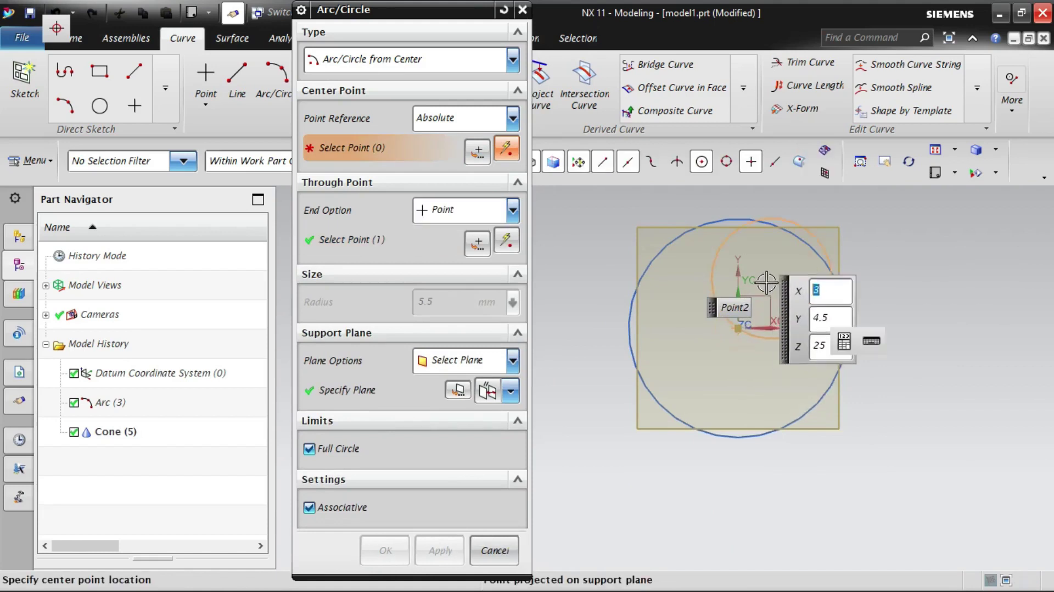
click(716, 356)
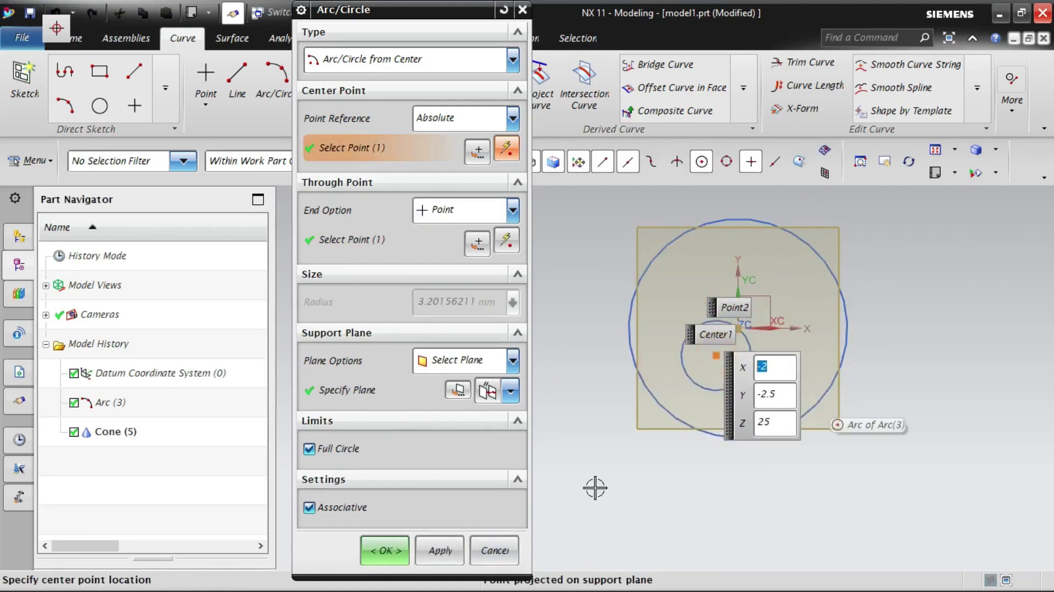
click(386, 552)
Step: Examine how the small upper circle sits relative to the base circle, ending in an angled 3D view
middle_drag(718, 437, 840, 417)
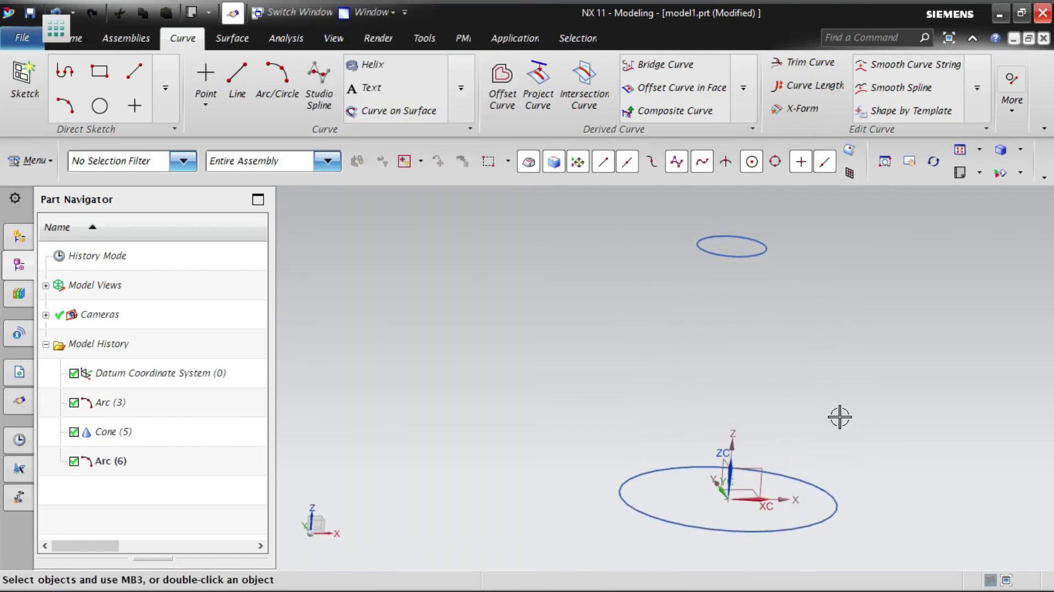
middle_drag(866, 348, 843, 353)
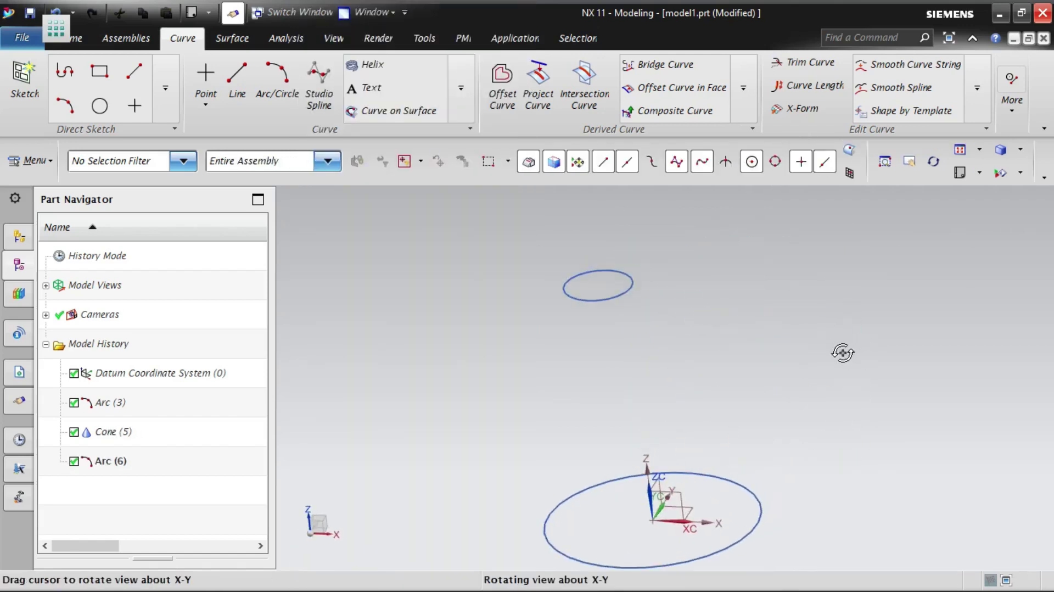
click(980, 174)
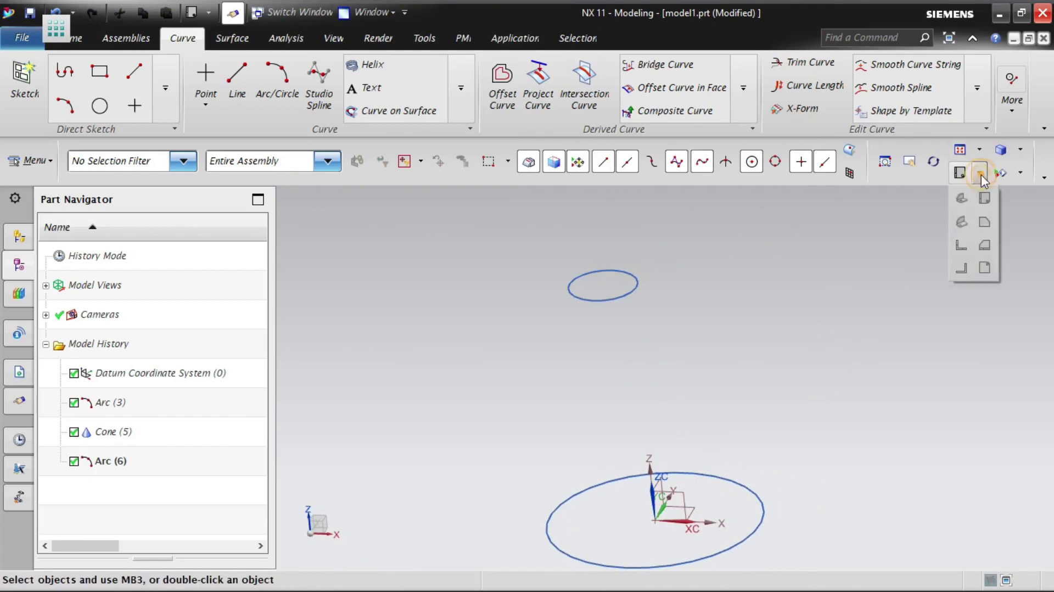
click(961, 198)
scroll(890, 254, down, 3)
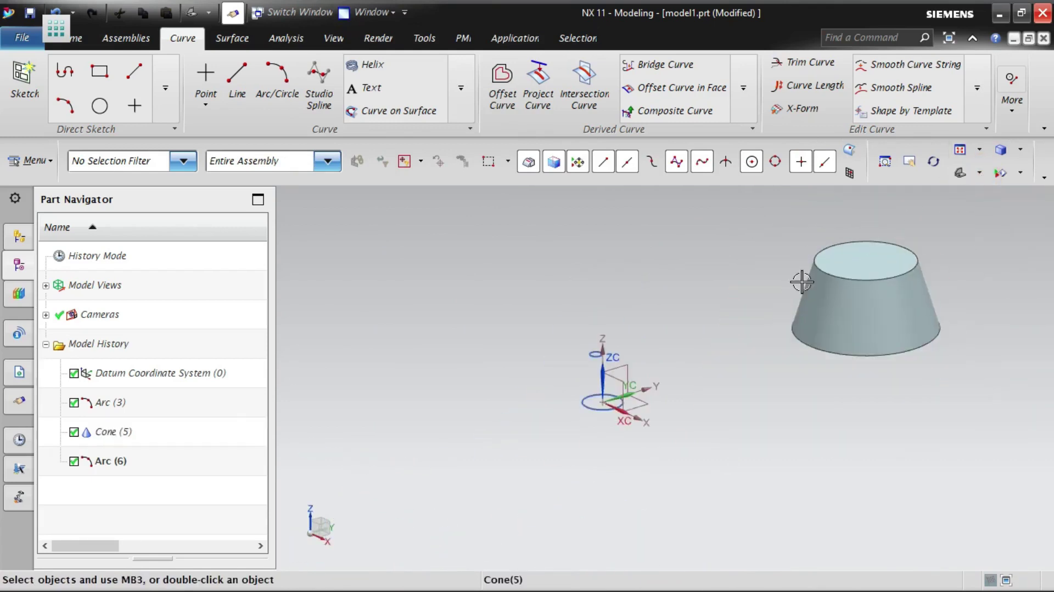
scroll(607, 388, up, 5)
scroll(589, 288, up, 2)
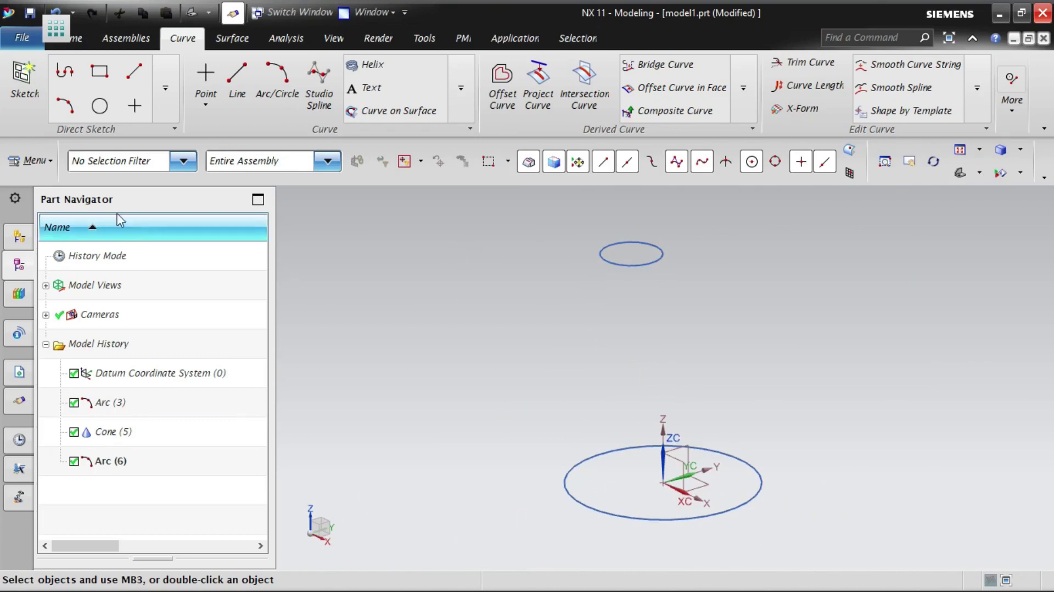
Step: Create a Two Coaxial Arcs cone with the large lower circle as base arc and the small upper circle as top arc, previewing the result
click(32, 161)
mouse_move(49, 285)
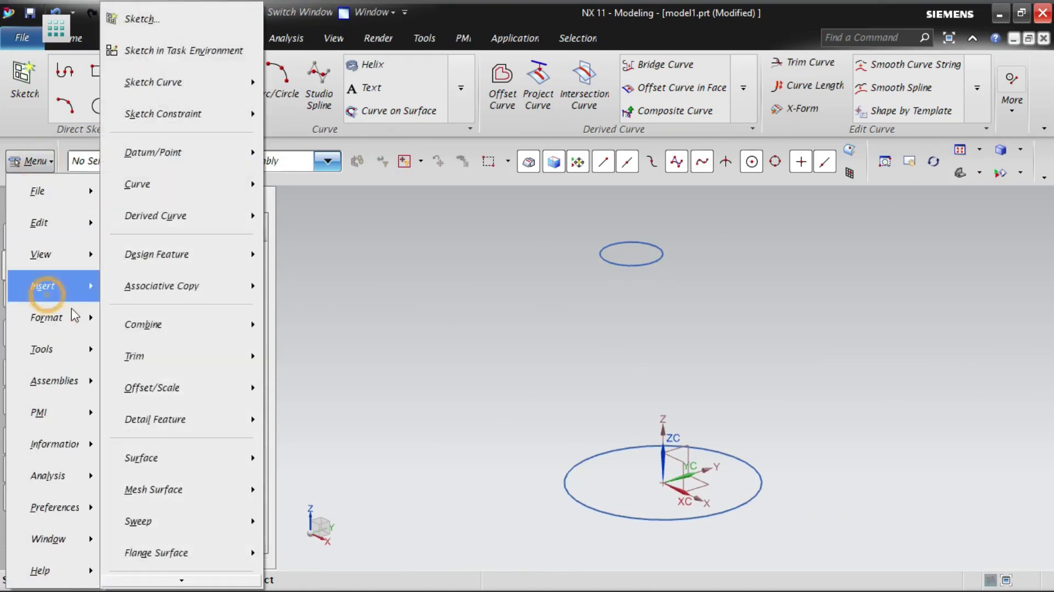
mouse_move(218, 256)
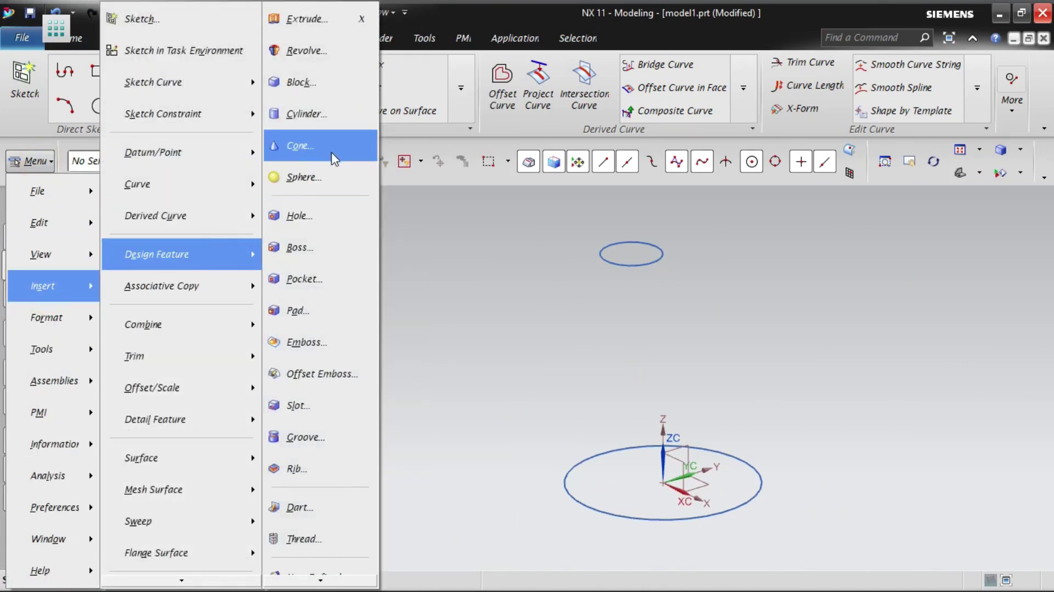
click(333, 144)
click(403, 59)
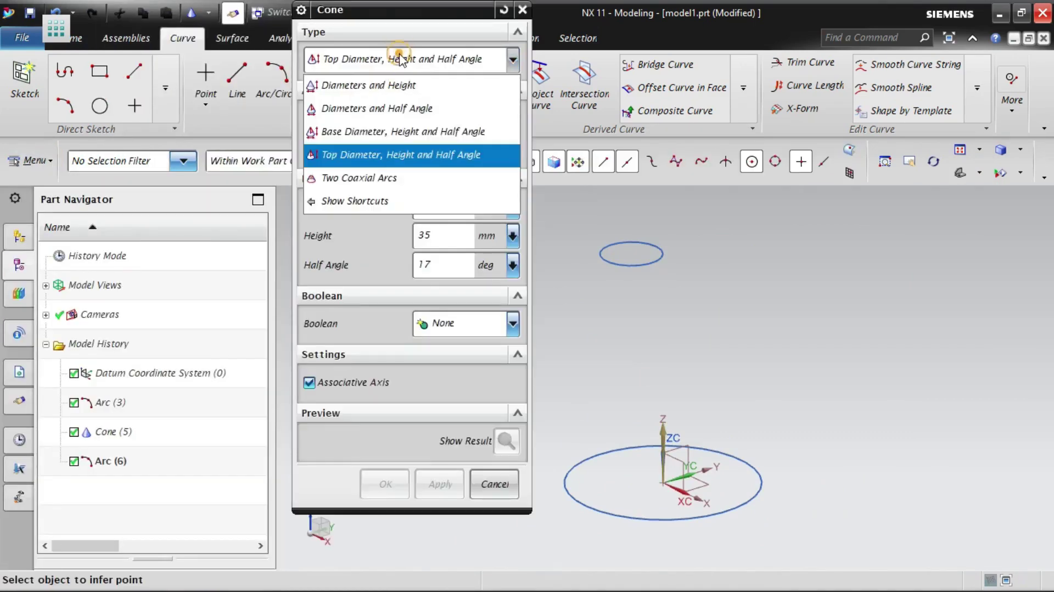
click(343, 185)
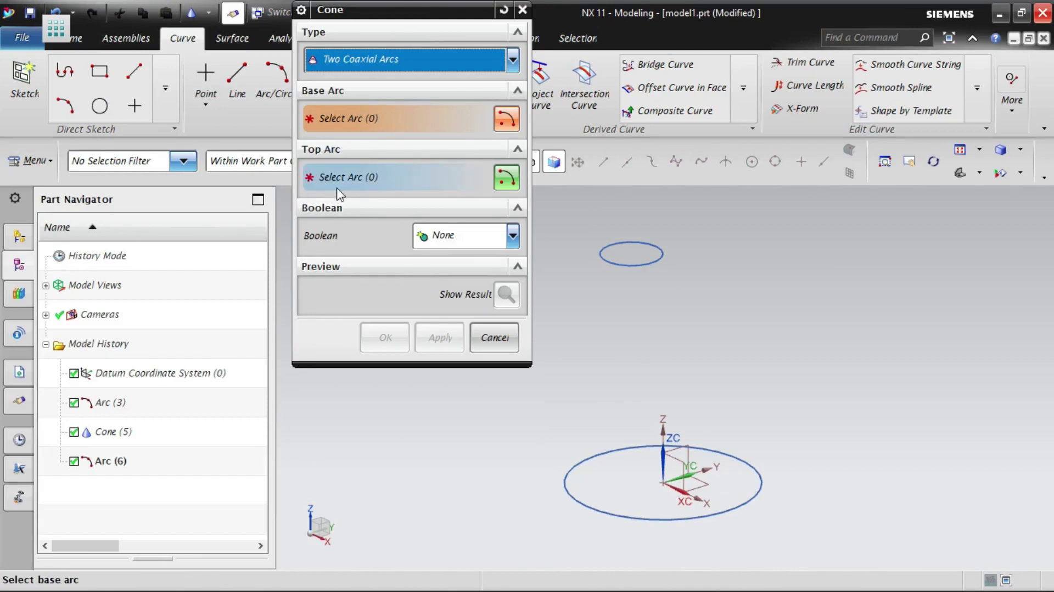
click(752, 471)
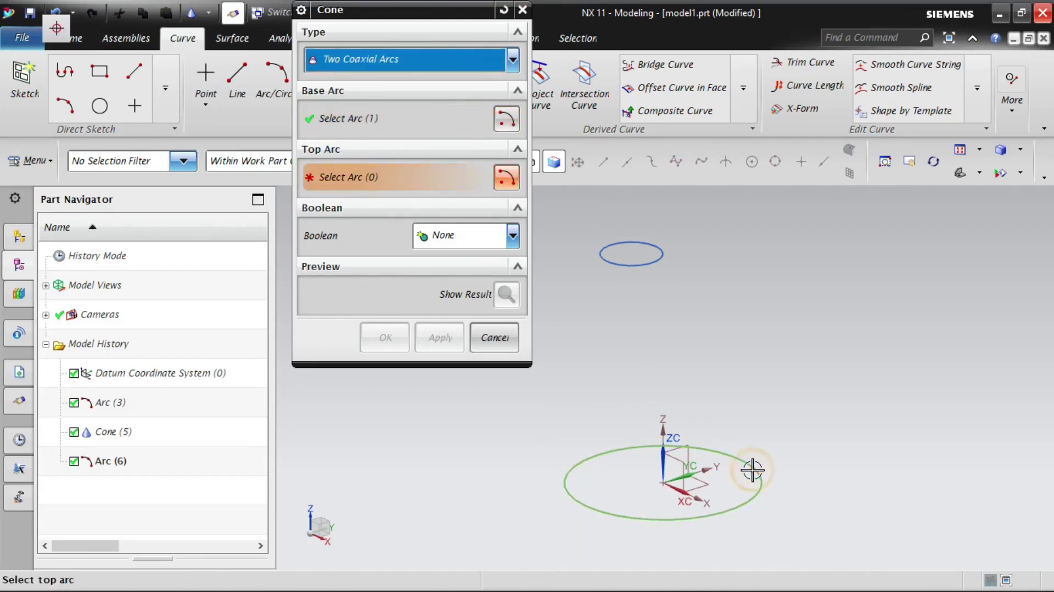
click(667, 256)
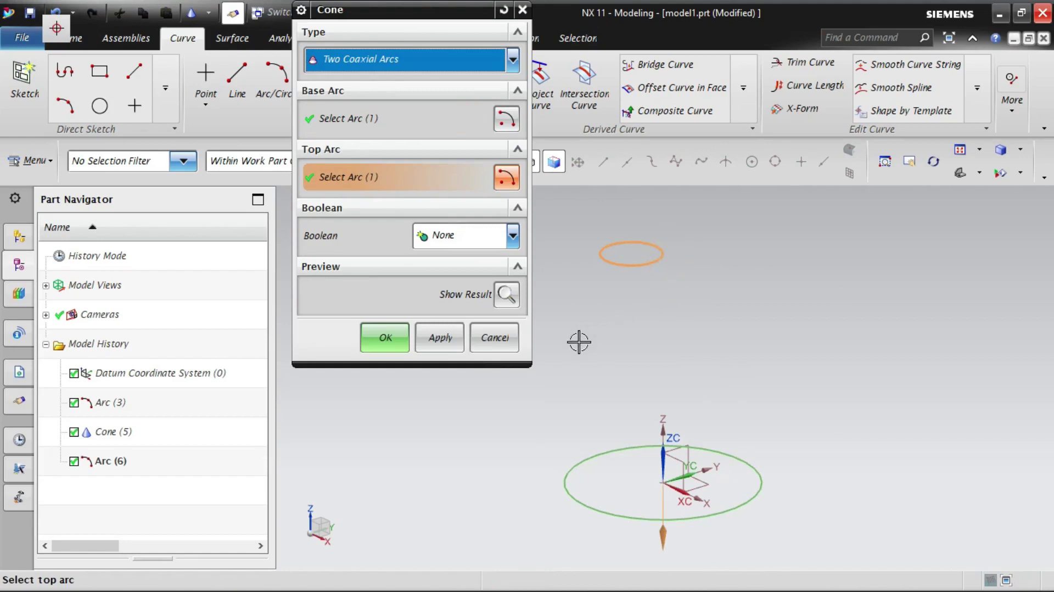
click(506, 294)
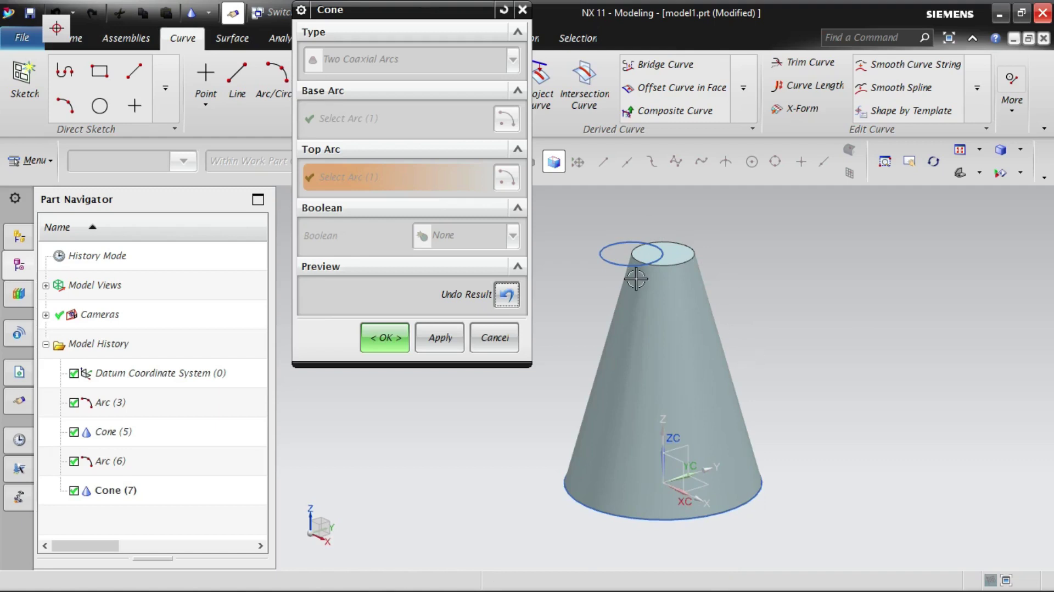
click(402, 338)
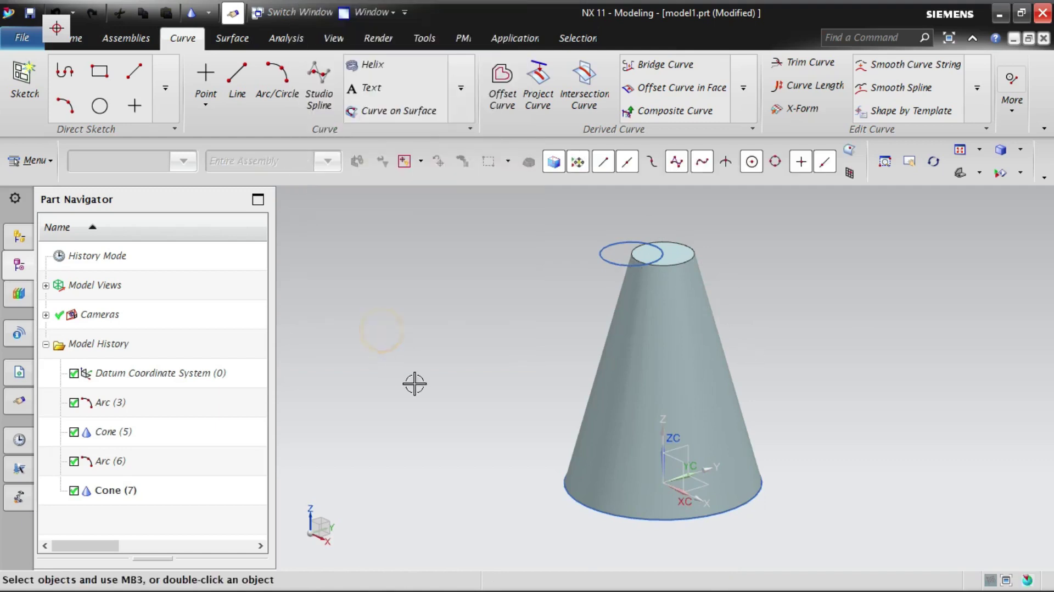
Step: Undo the Two Coaxial Arcs cone and the small upper circle
scroll(415, 383, down, 5)
scroll(404, 379, up, 3)
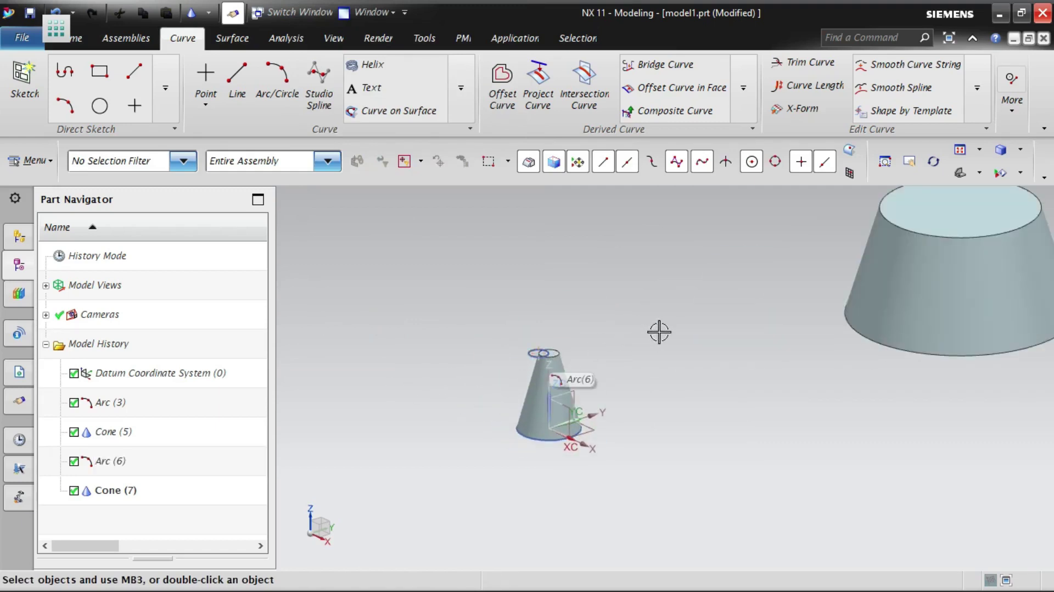
scroll(555, 409, down, 2)
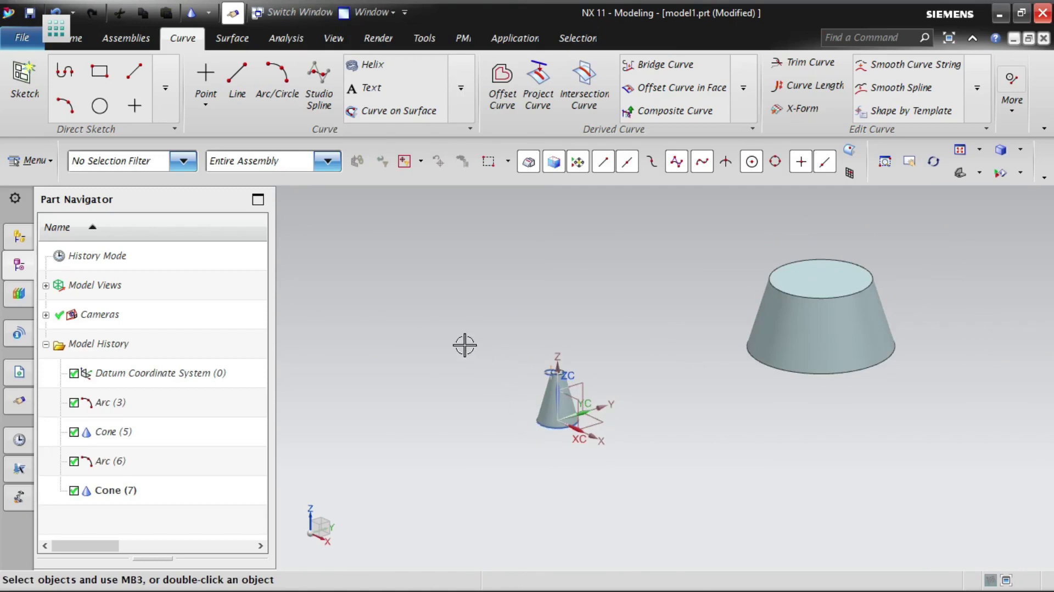
key(ctrl+z)
key(ctrl+z)
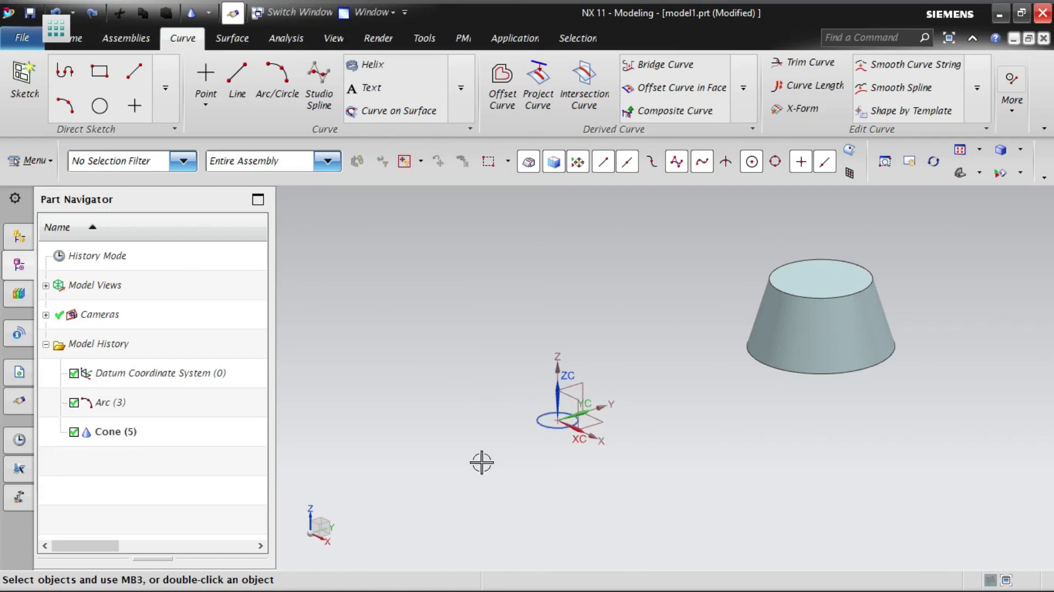
key(ctrl+f)
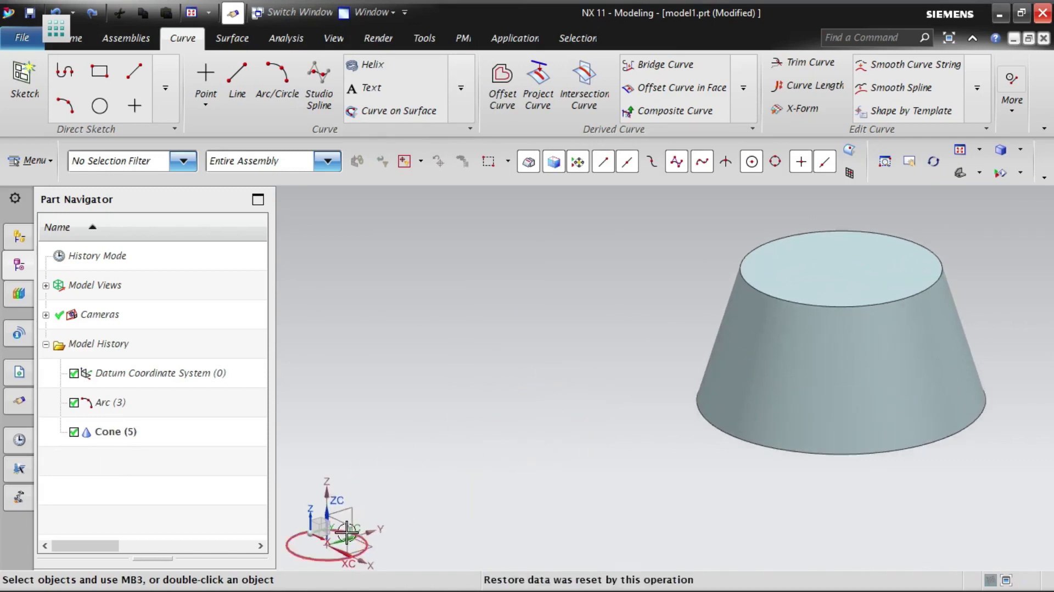
scroll(354, 531, down, 3)
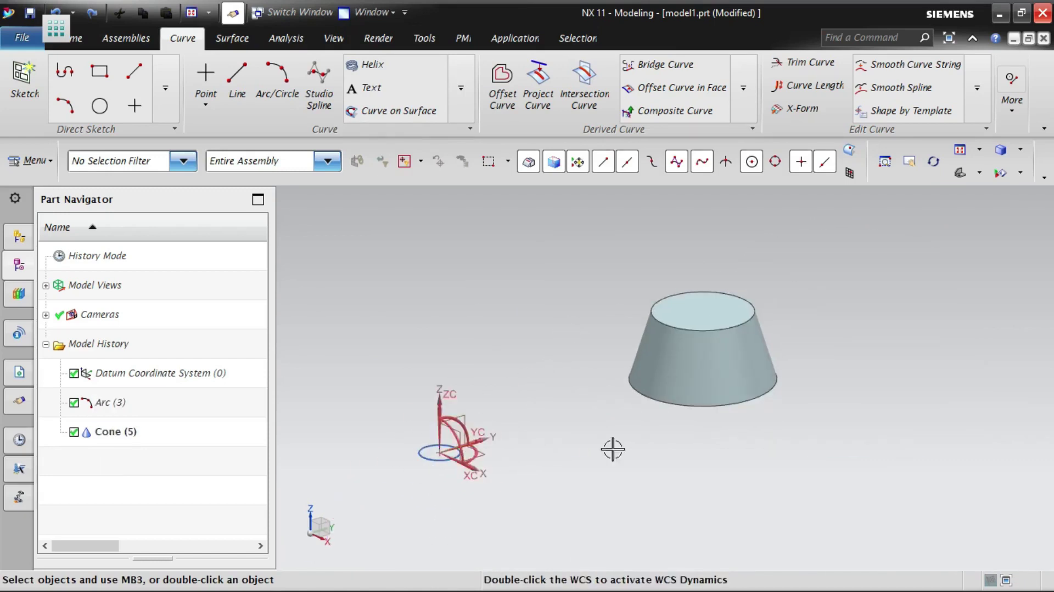
click(767, 347)
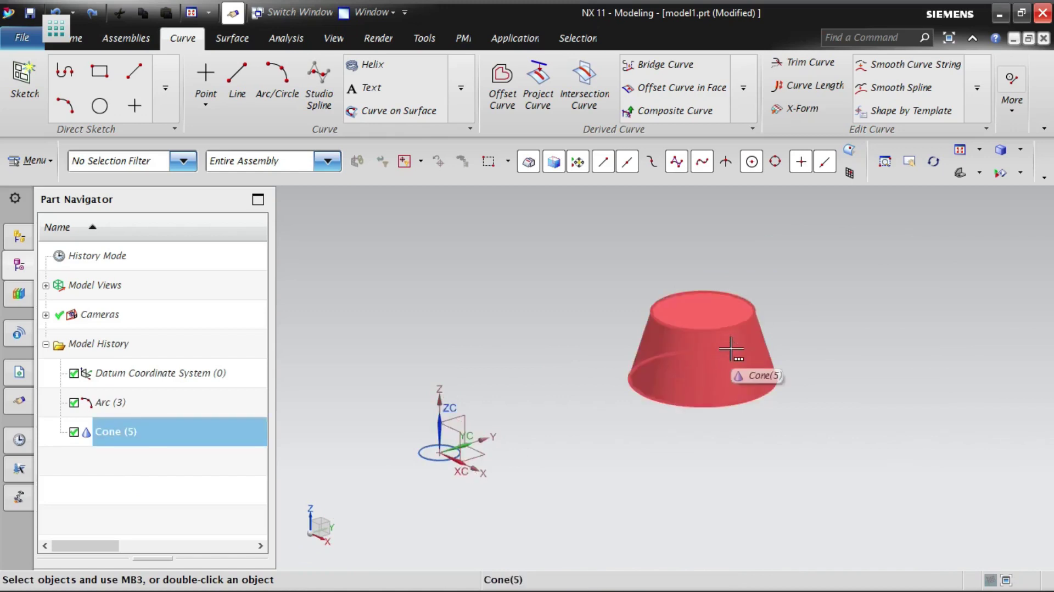
key(Escape)
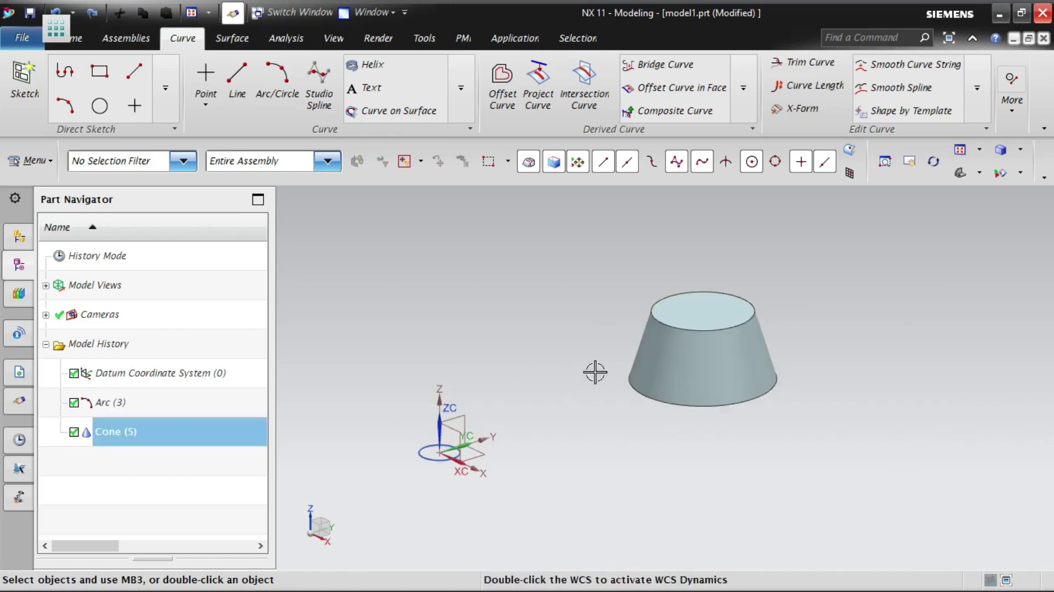
Step: Build a Two Coaxial Arcs cone from the circle at the origin as base arc and the existing cone's upper edge as top arc, previewing it
click(32, 160)
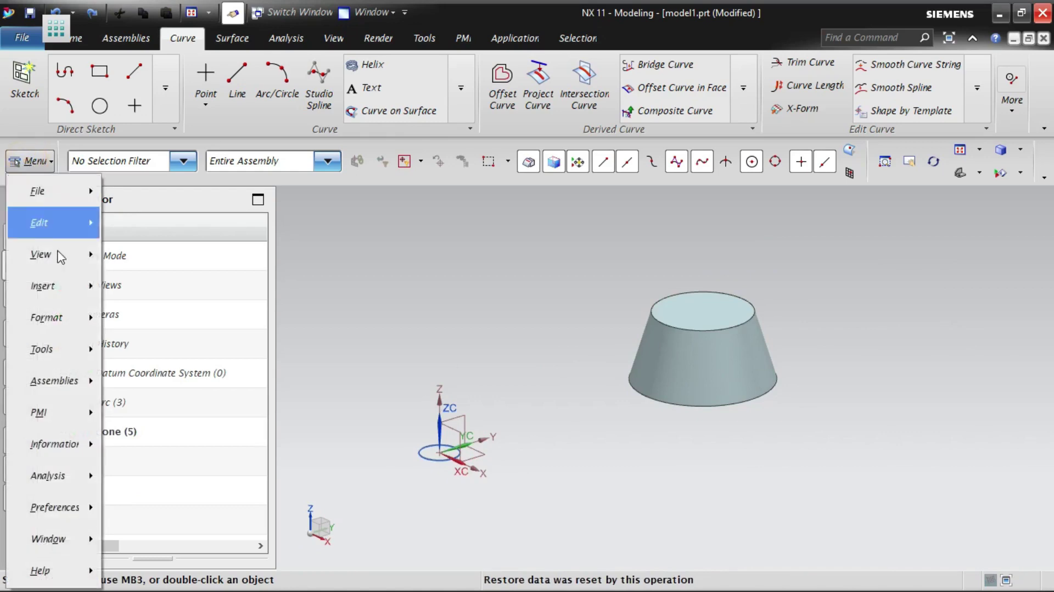
mouse_move(47, 286)
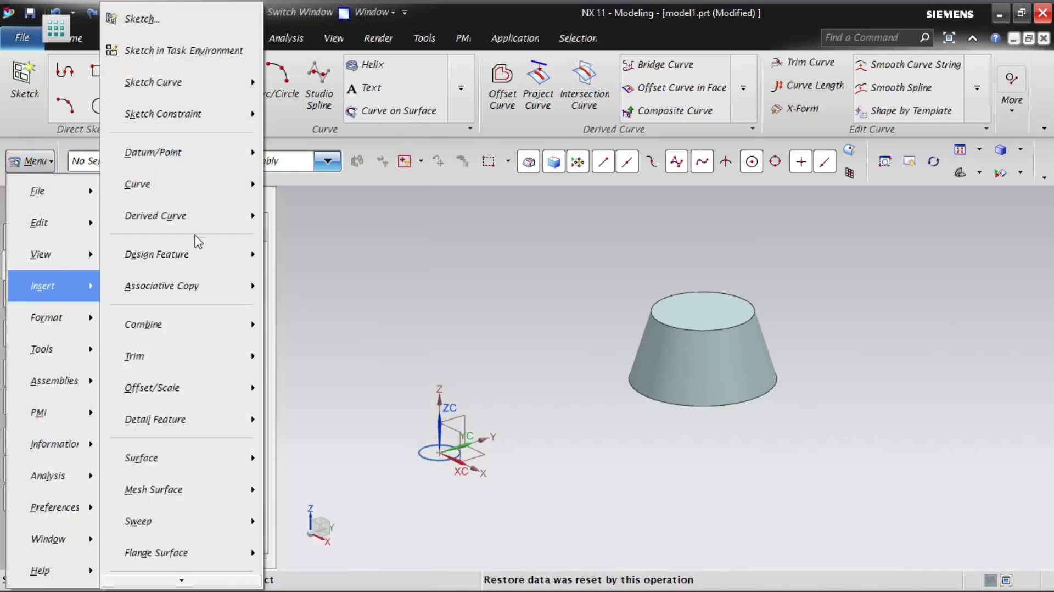
click(186, 257)
click(301, 146)
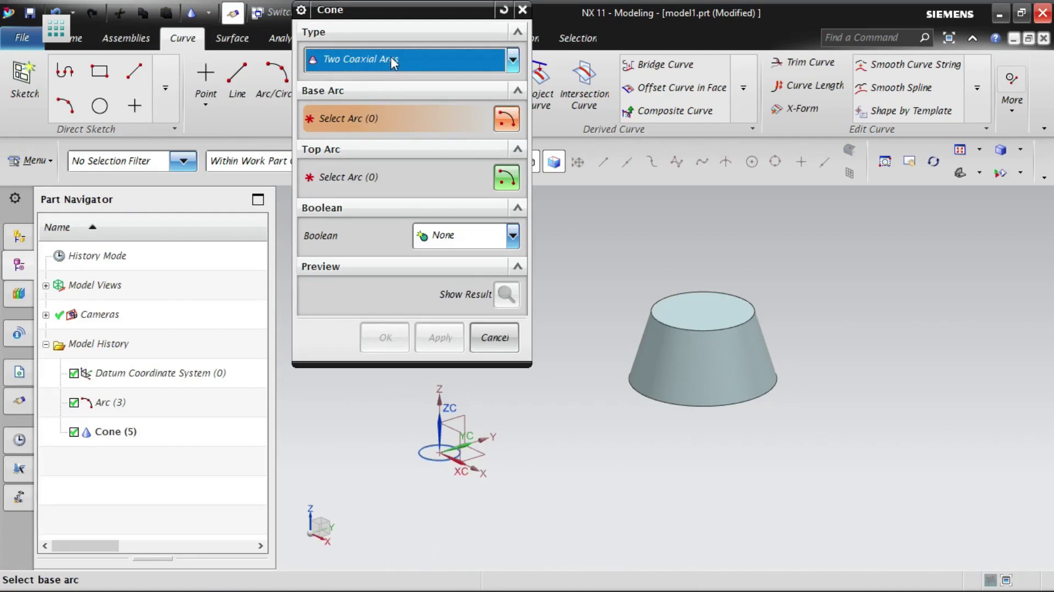
scroll(819, 404, down, 2)
scroll(503, 431, up, 2)
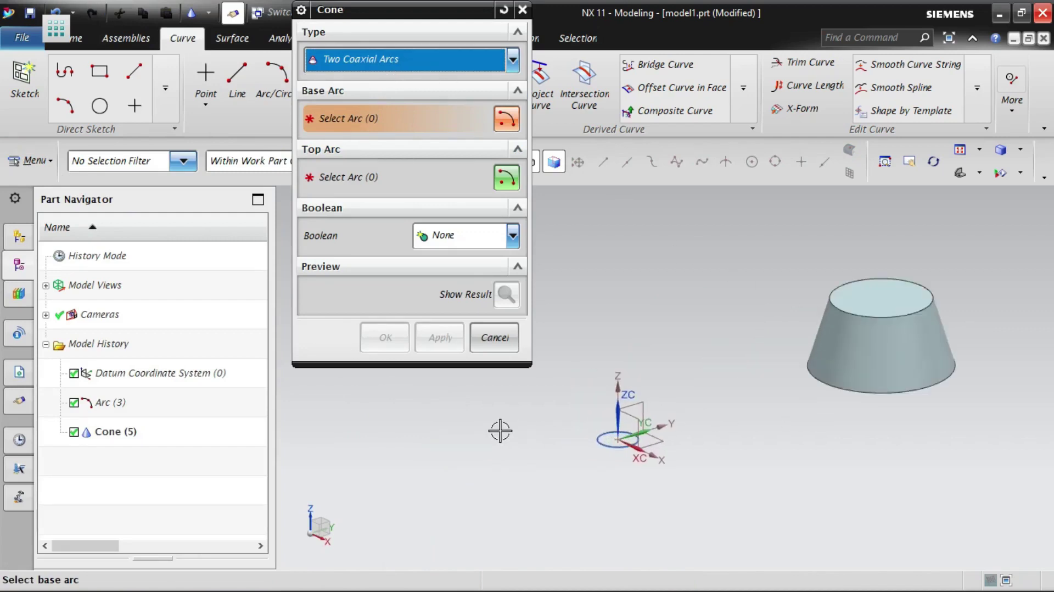
scroll(595, 426, up, 1)
click(641, 444)
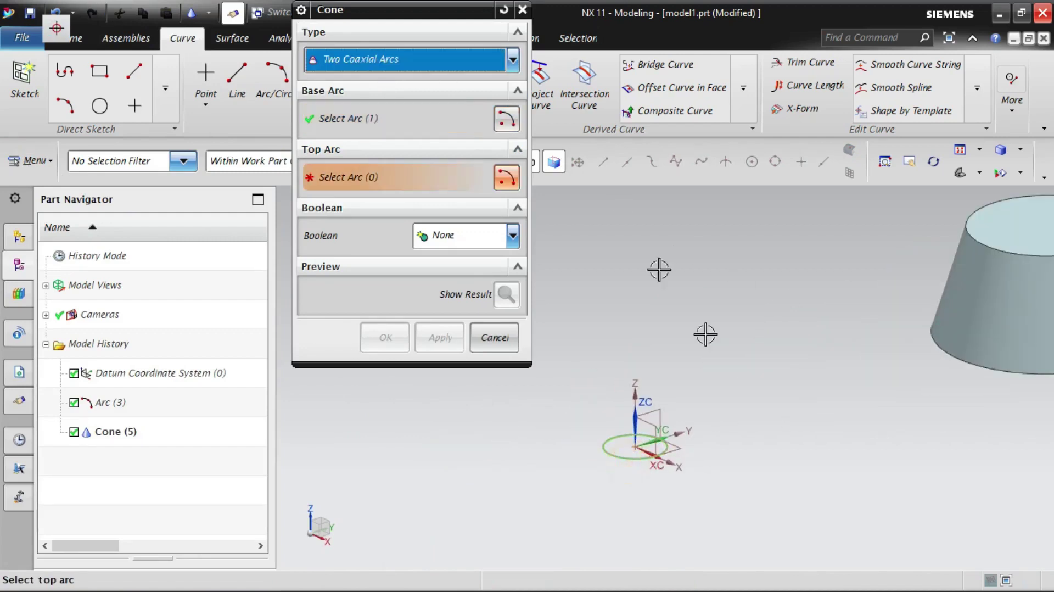
click(988, 243)
click(507, 295)
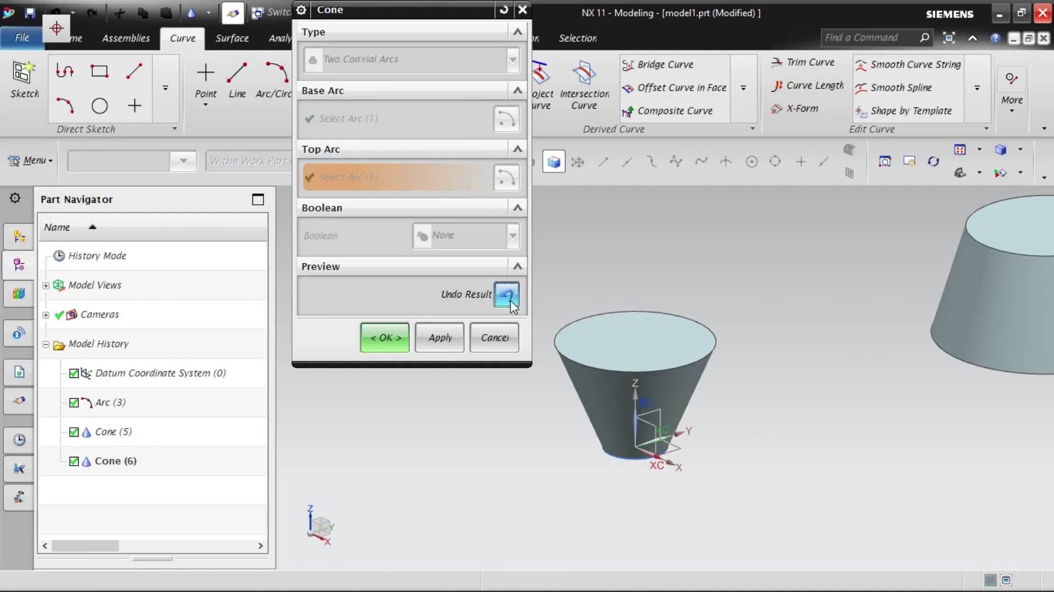
Step: Recheck the base and top arc selections, preview the inverted cone again and accept it
click(509, 302)
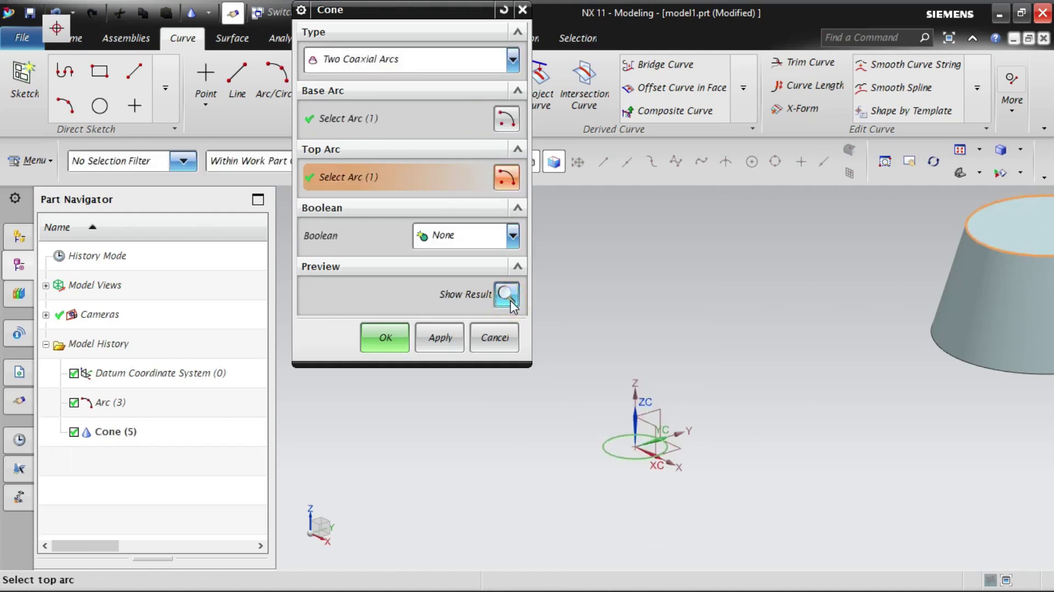
click(506, 118)
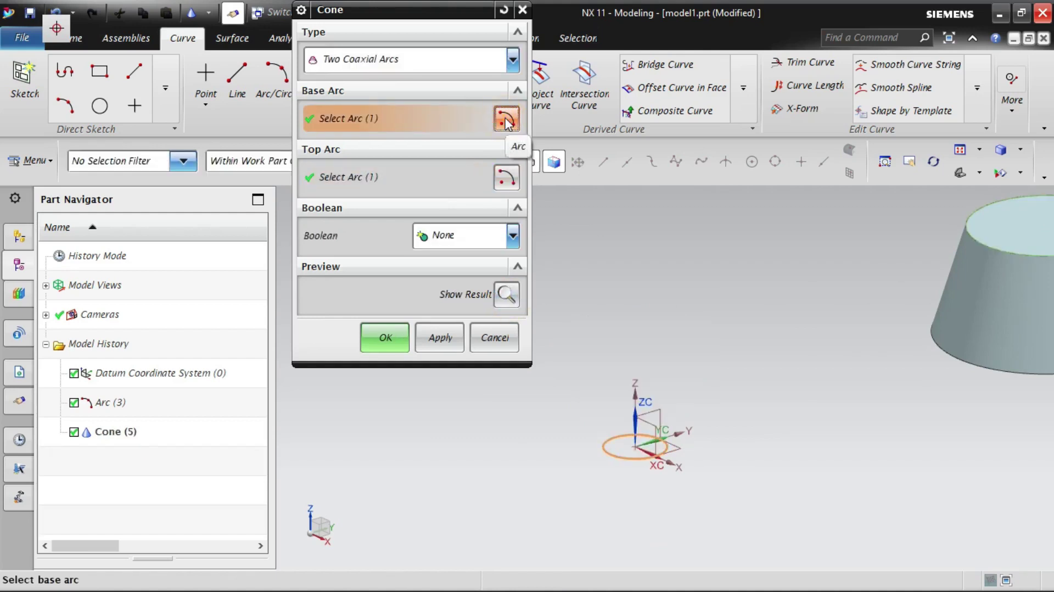
click(507, 178)
scroll(619, 403, down, 2)
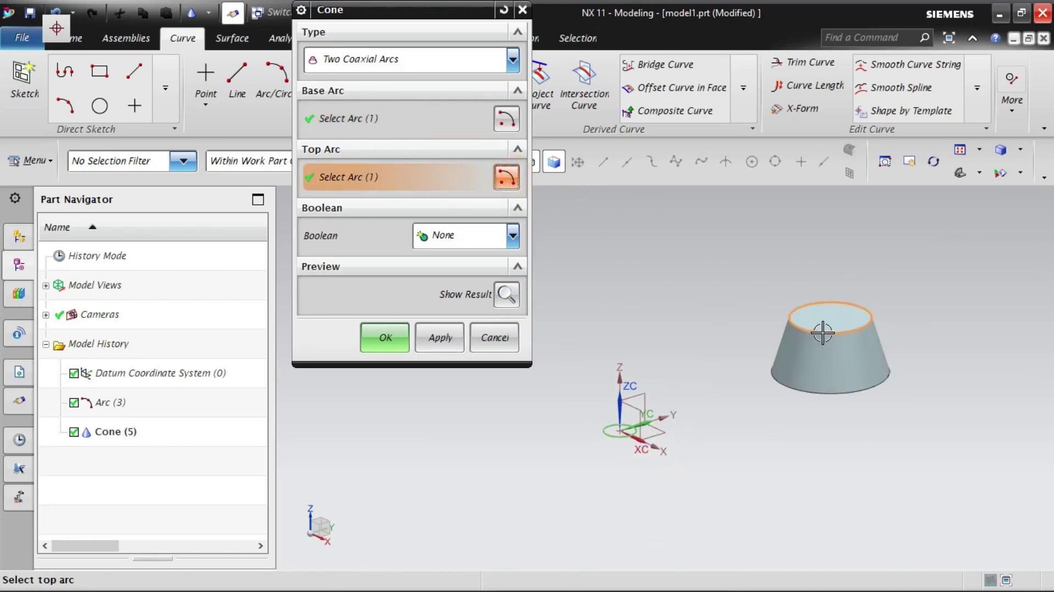
click(501, 300)
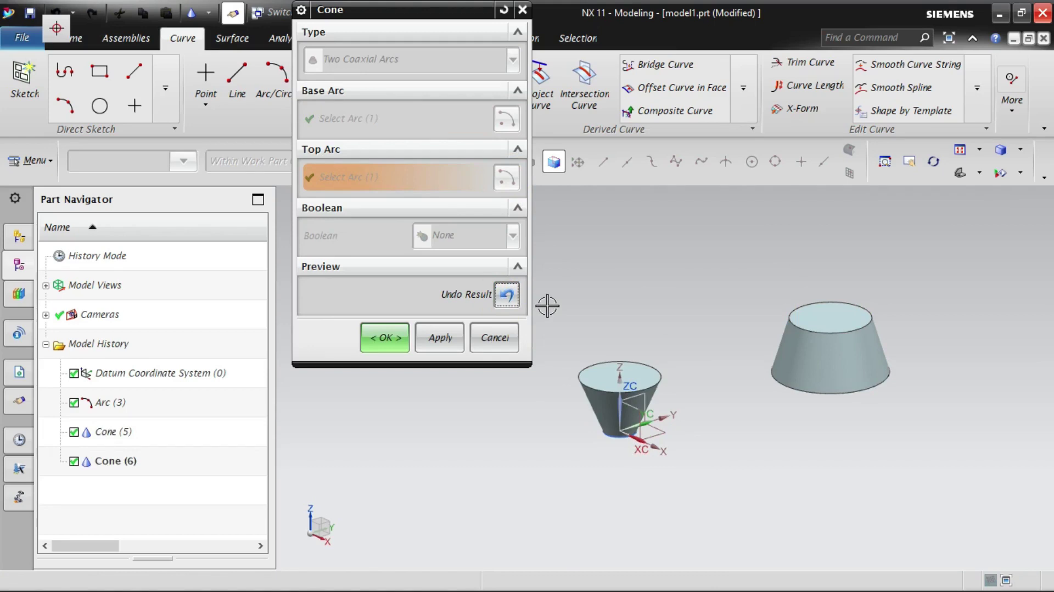
click(506, 300)
click(387, 338)
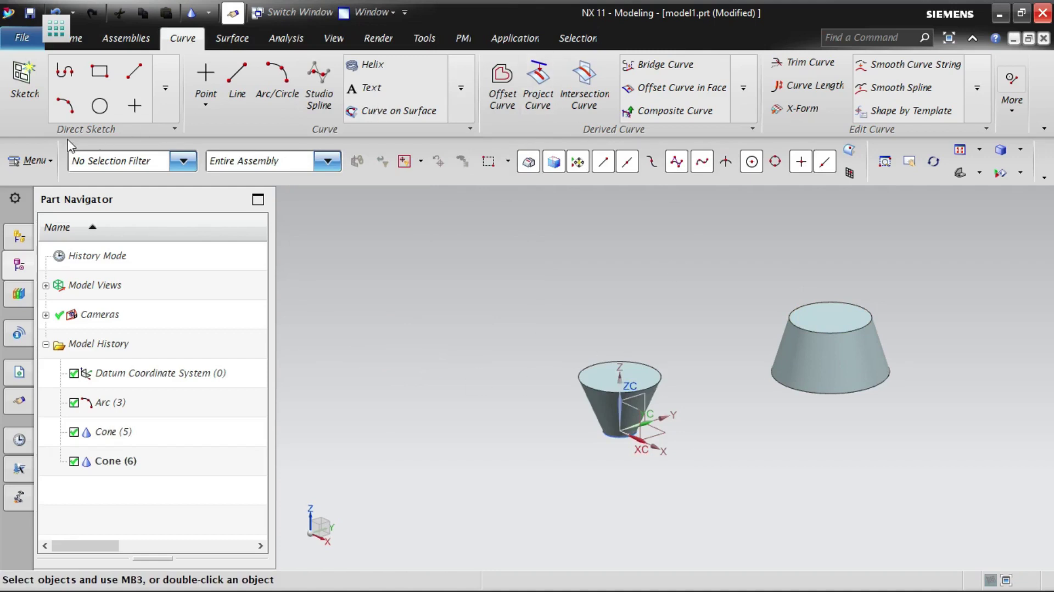
Step: Delete both cones, the inverted one at the origin and the separate one beside it, keeping the base circle
click(27, 159)
click(26, 160)
scroll(659, 381, up, 2)
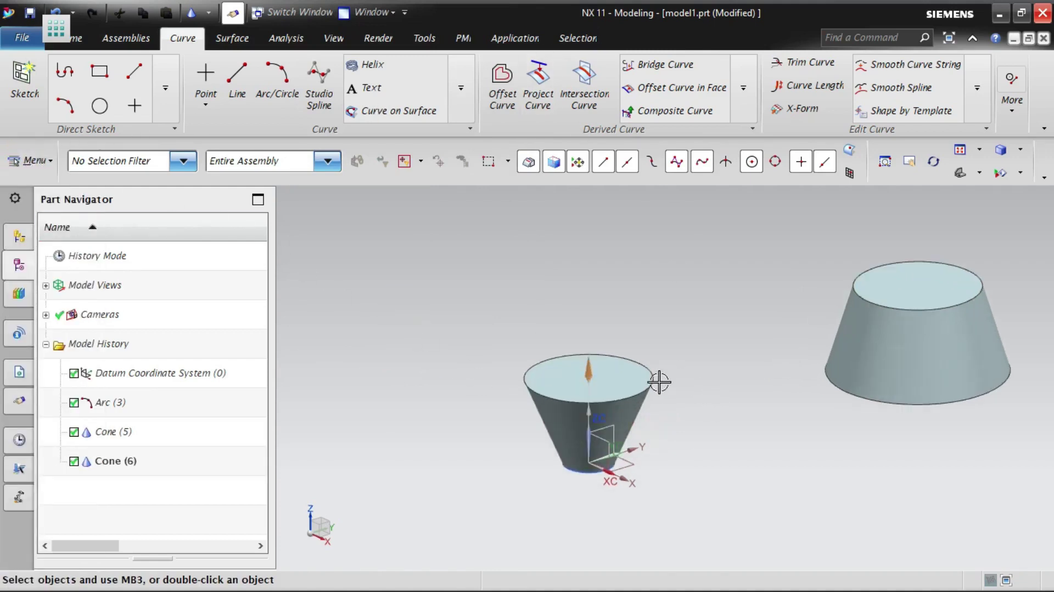
click(627, 384)
click(628, 385)
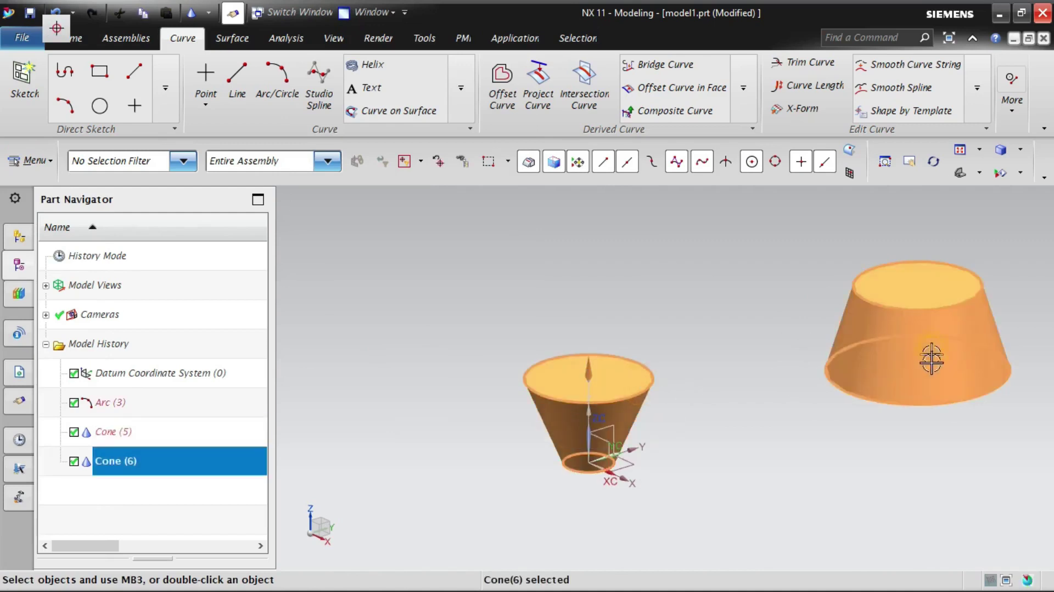
click(921, 384)
key(Delete)
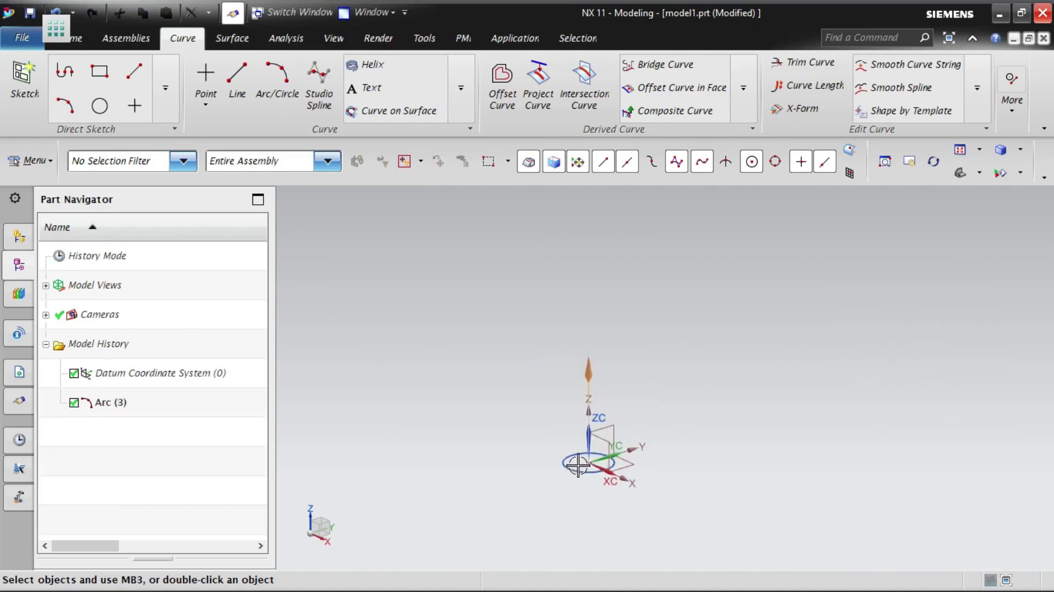
Step: Start a new Sphere design feature in an empty area of the model space
right_click(713, 329)
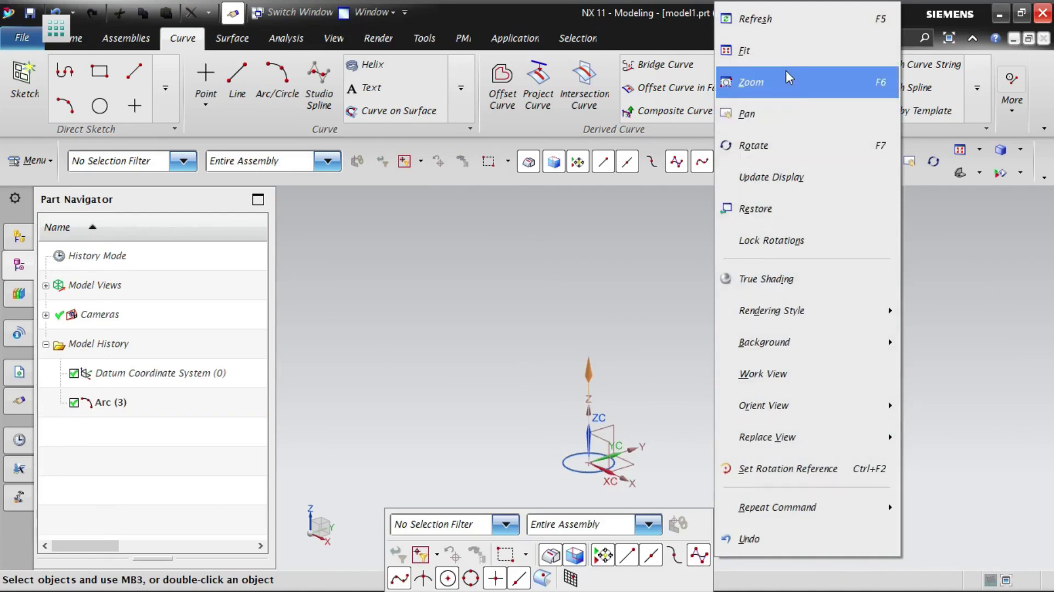
click(780, 51)
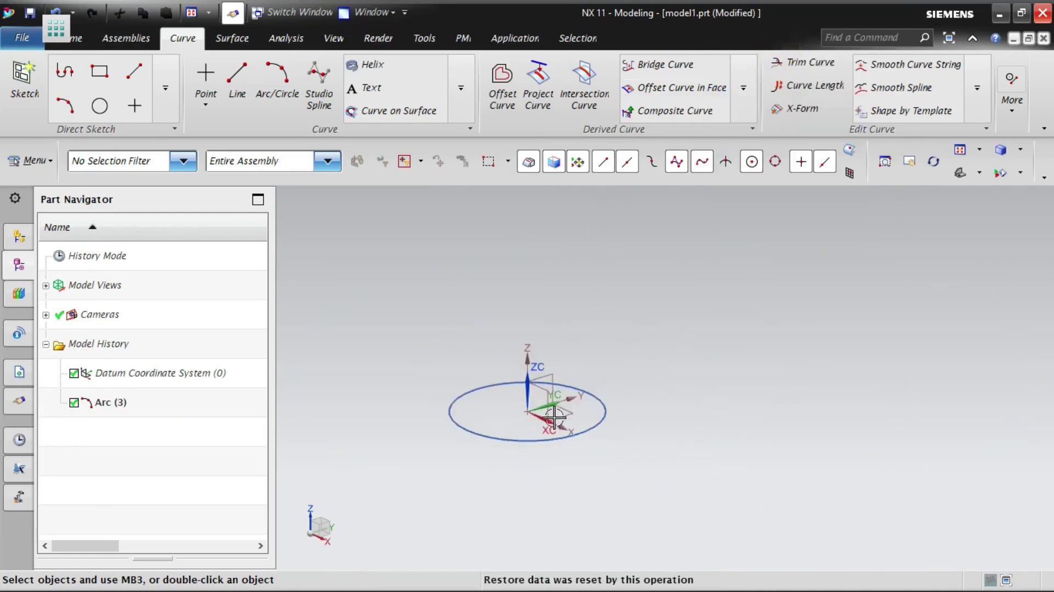
right_click(712, 280)
click(770, 54)
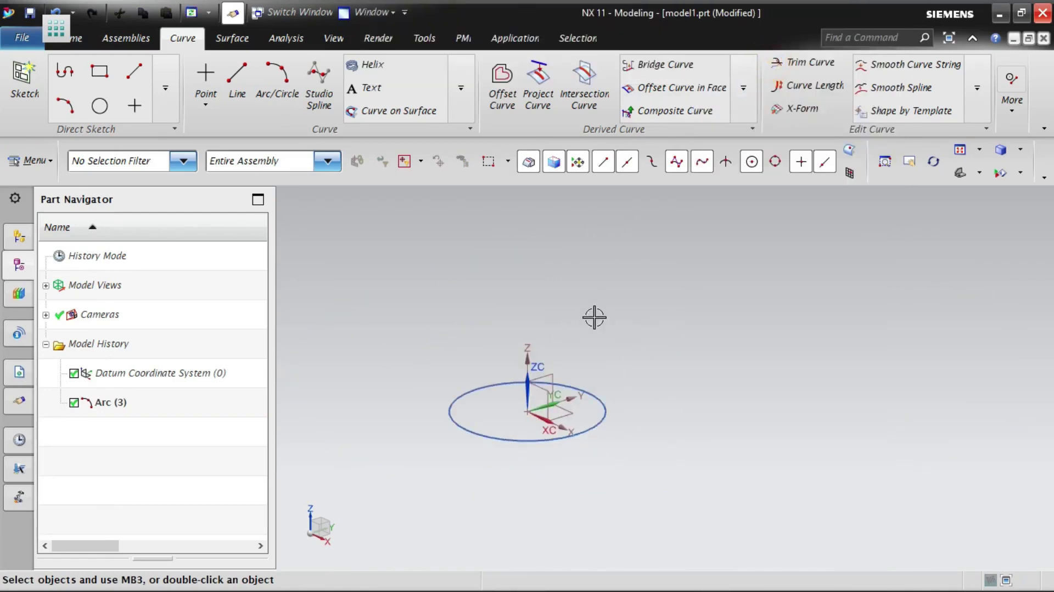
scroll(721, 393, up, 4)
scroll(721, 393, up, 2)
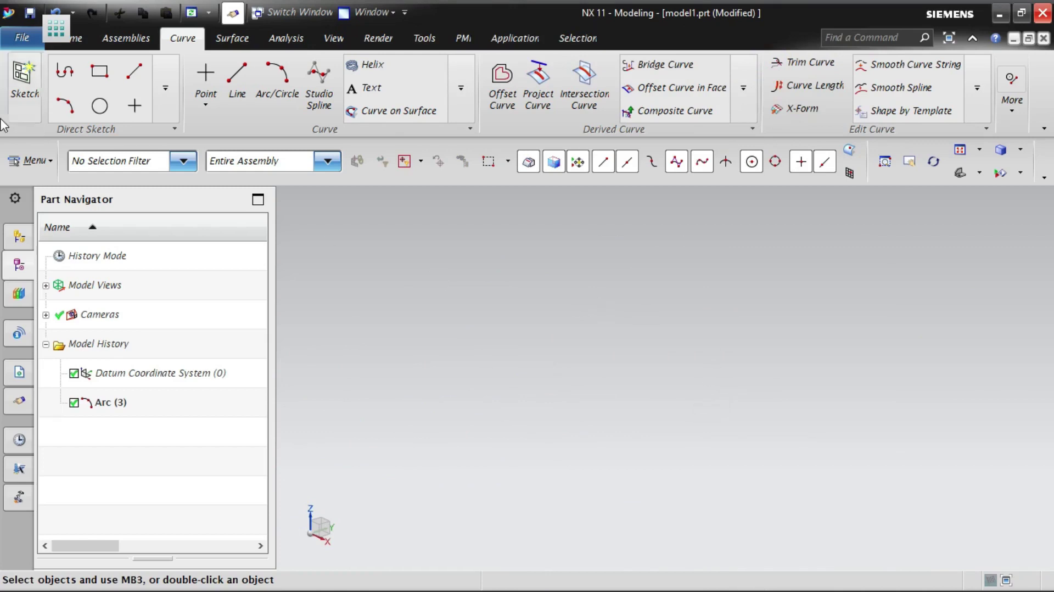
click(31, 161)
click(43, 294)
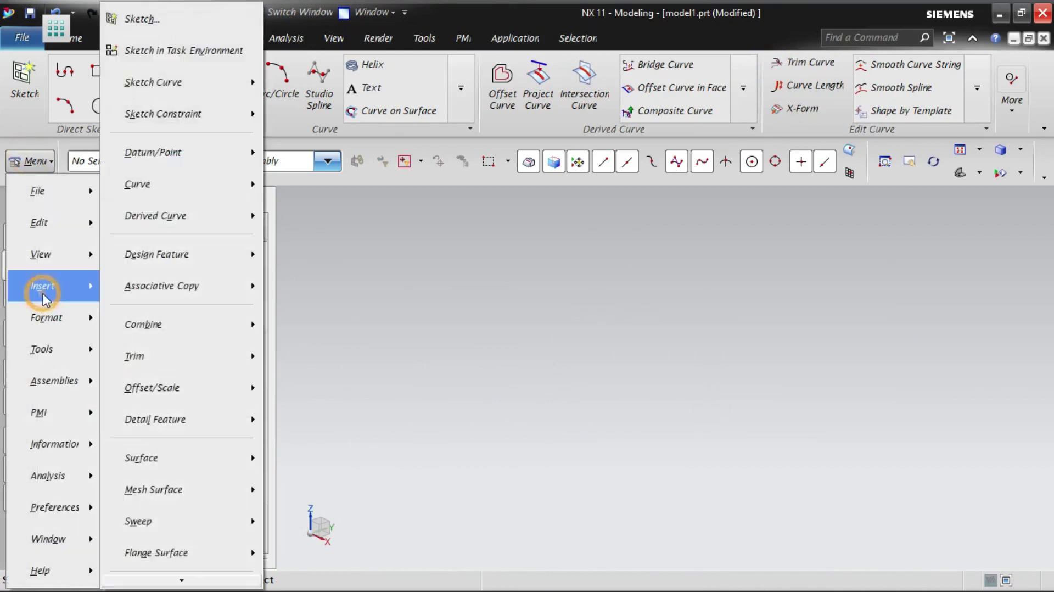
mouse_move(179, 252)
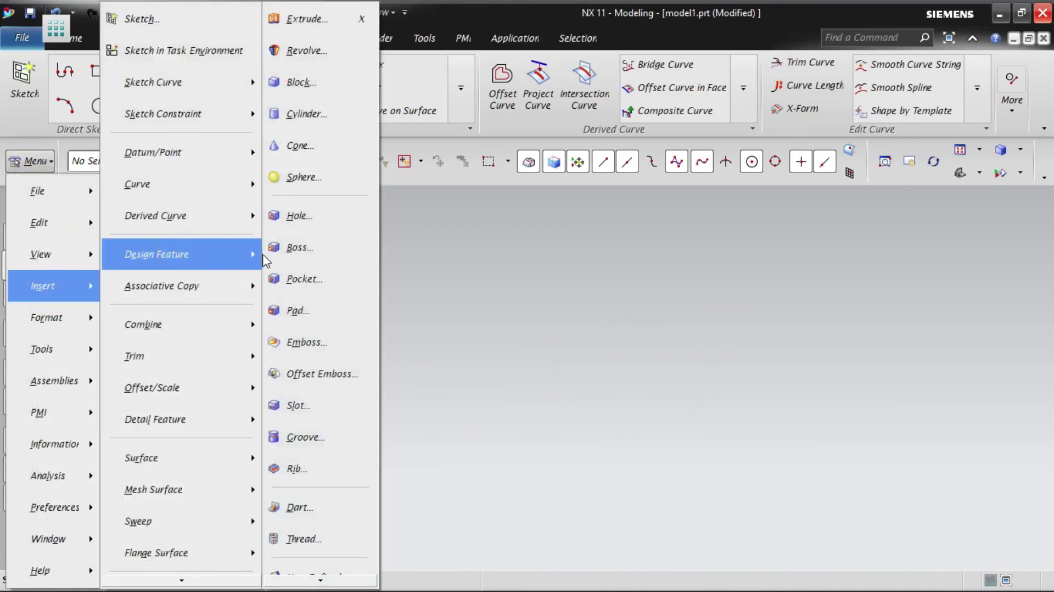
click(322, 177)
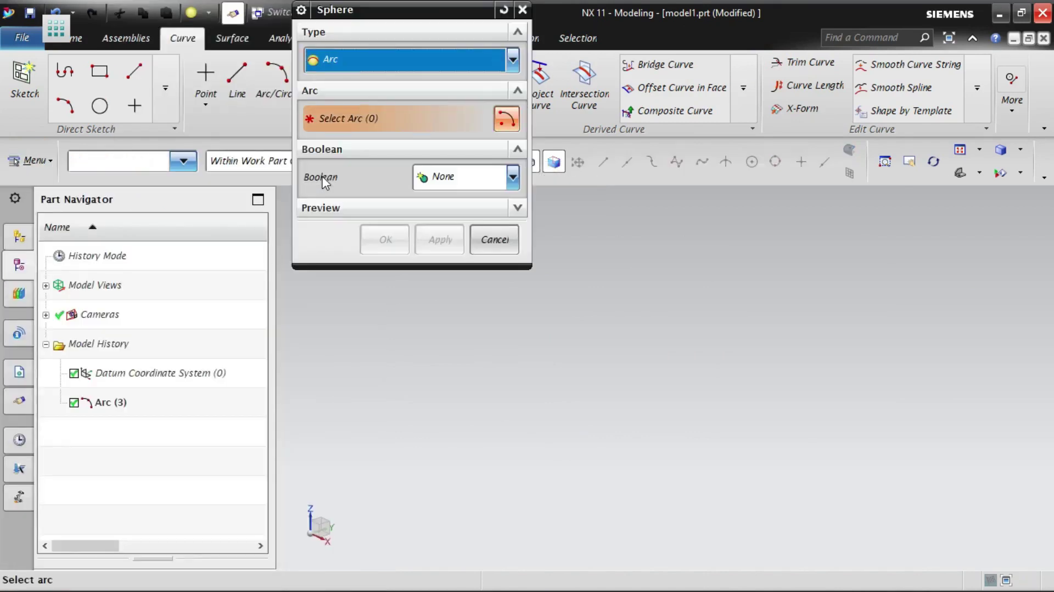
Step: Show the sphere creation types as shortcuts, check the available types, and hide the shortcuts again
click(412, 57)
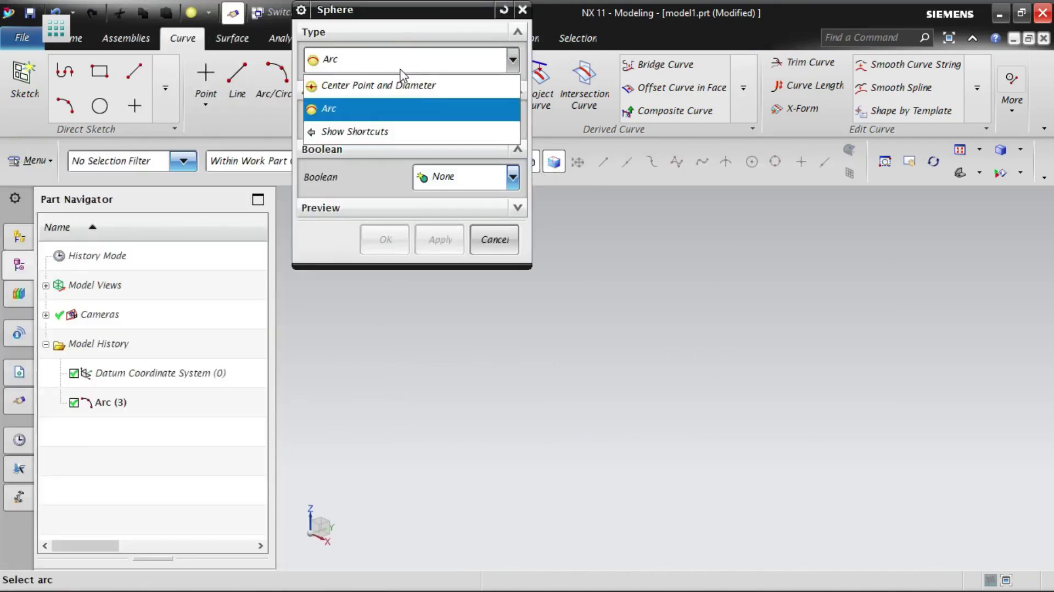
click(401, 59)
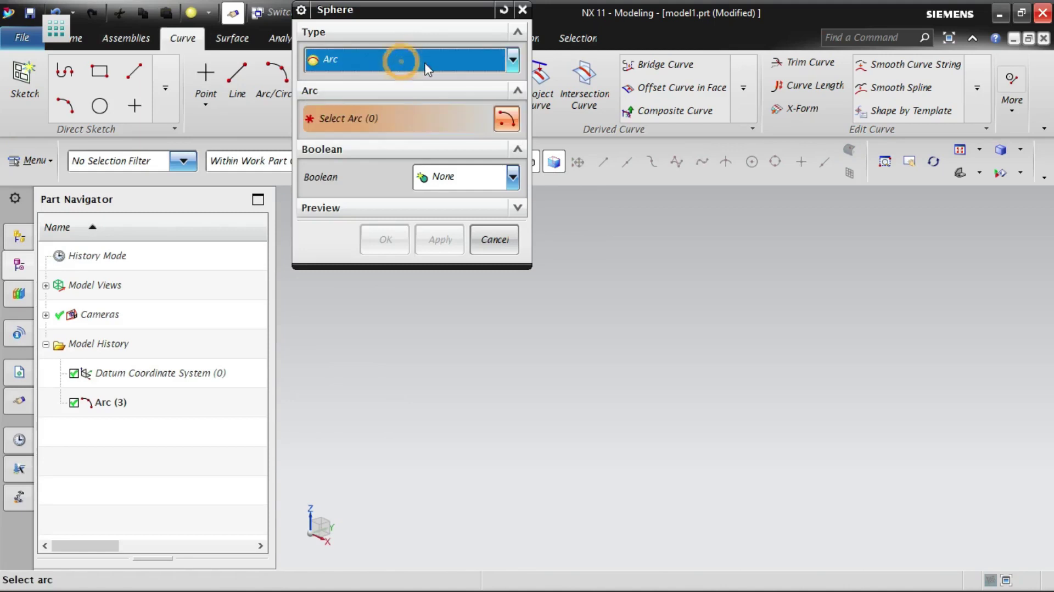
click(511, 58)
click(398, 130)
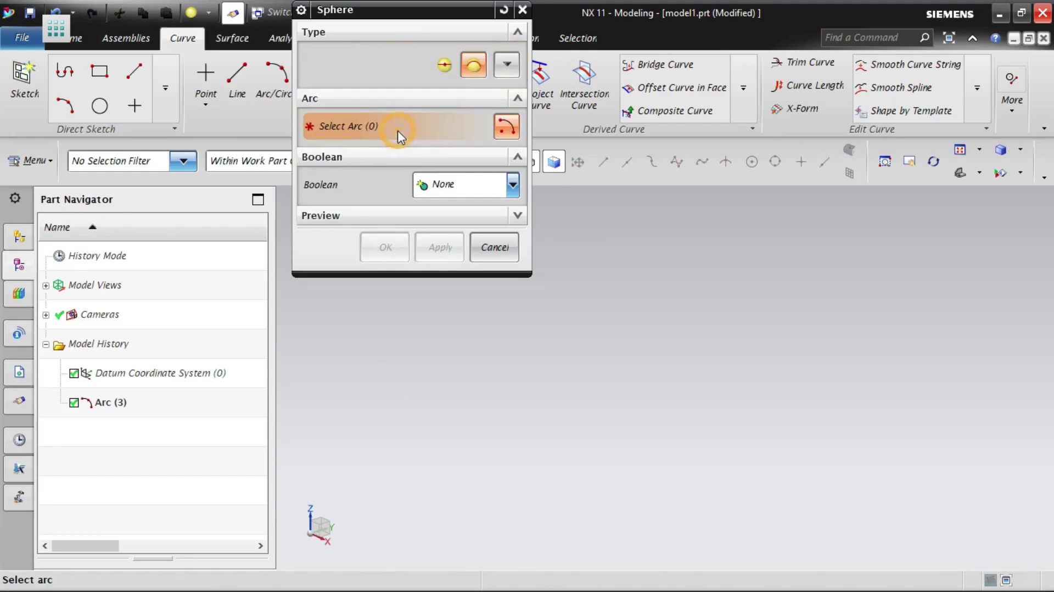
click(511, 66)
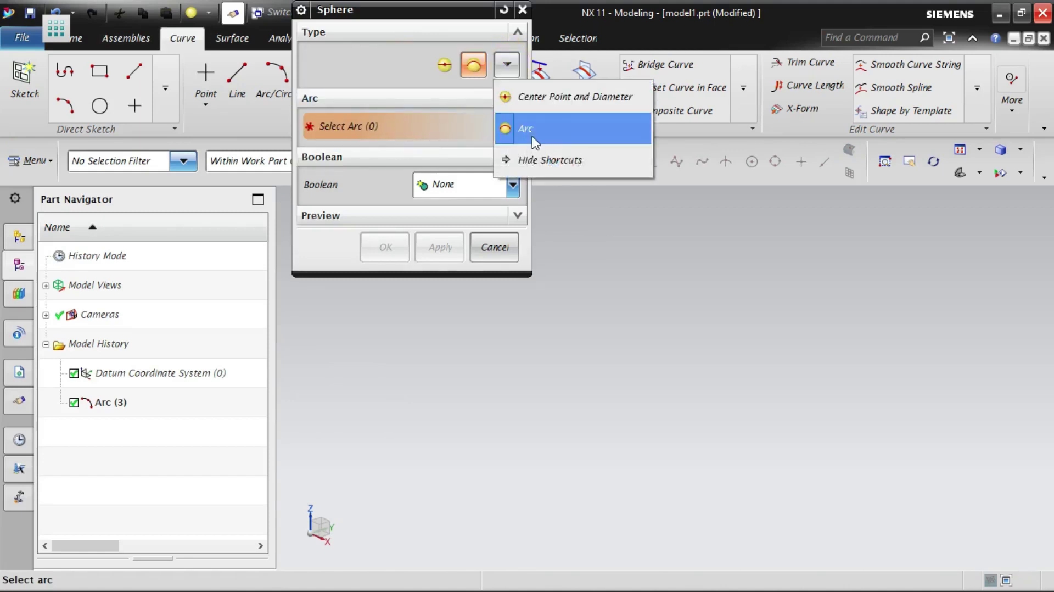
click(561, 157)
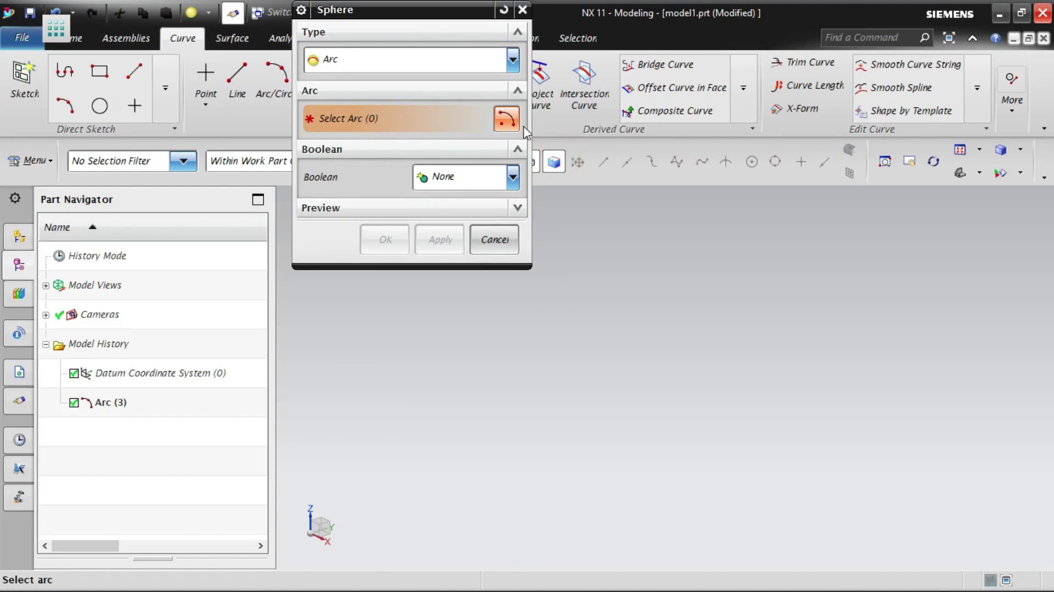
Step: Create a 10 mm diameter sphere by Center Point and Diameter, centred at a free point beside the base circle
click(362, 64)
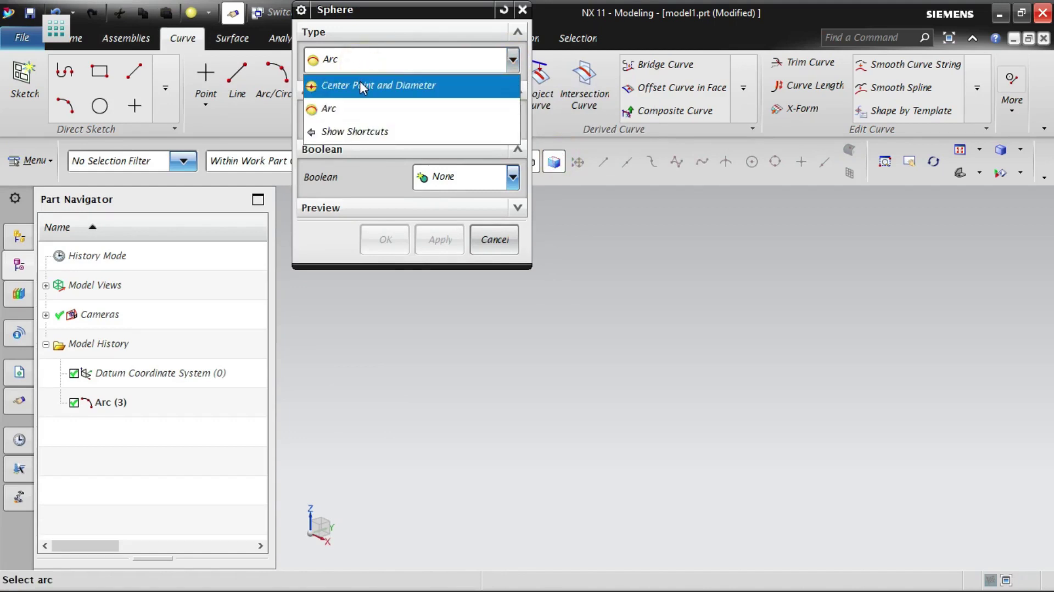
click(406, 86)
click(750, 358)
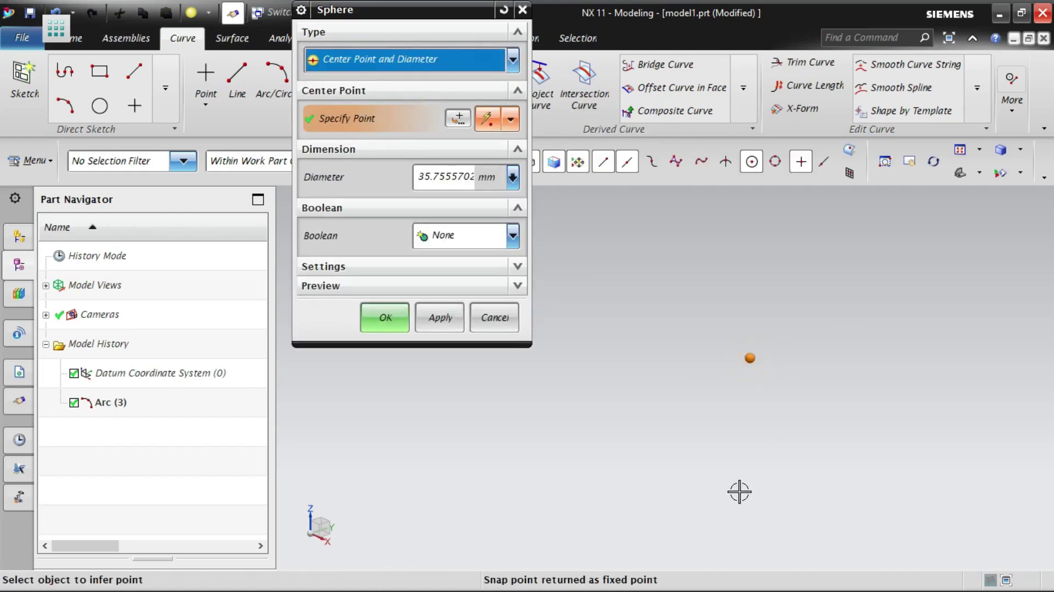
click(447, 177)
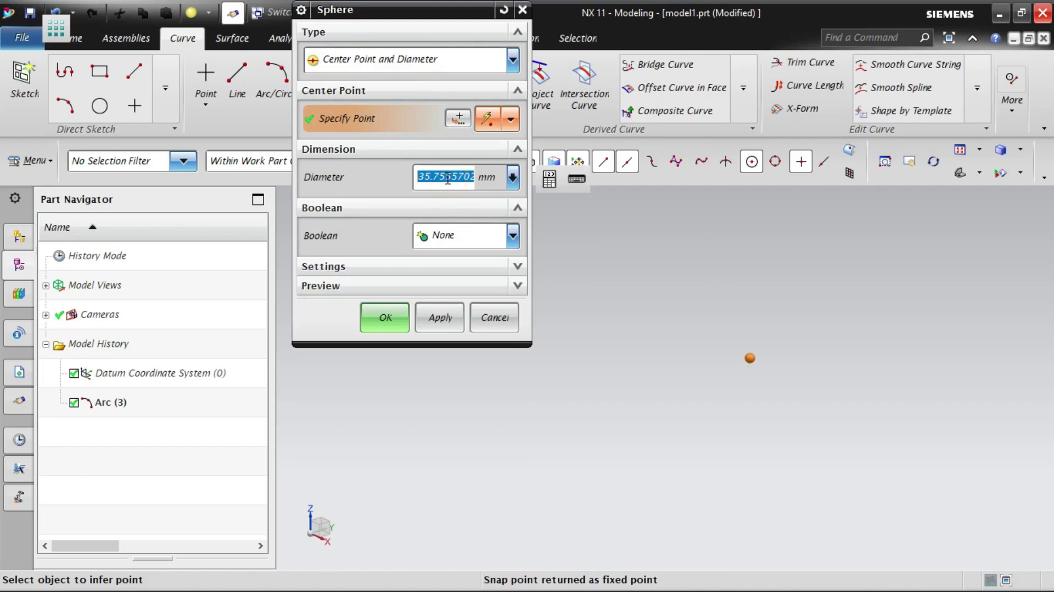
text(10)
click(439, 318)
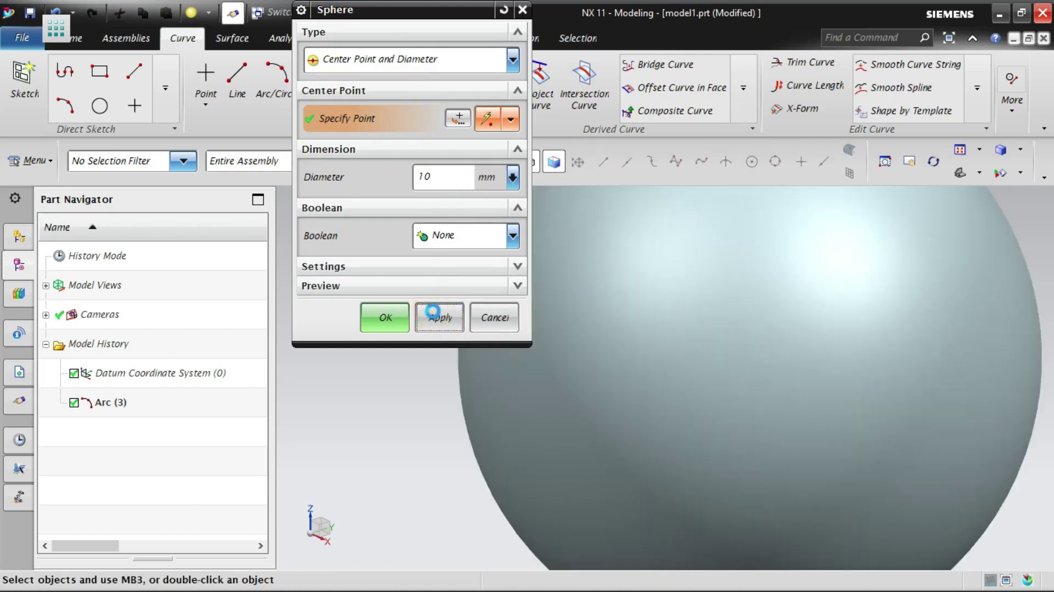
scroll(685, 350, down, 5)
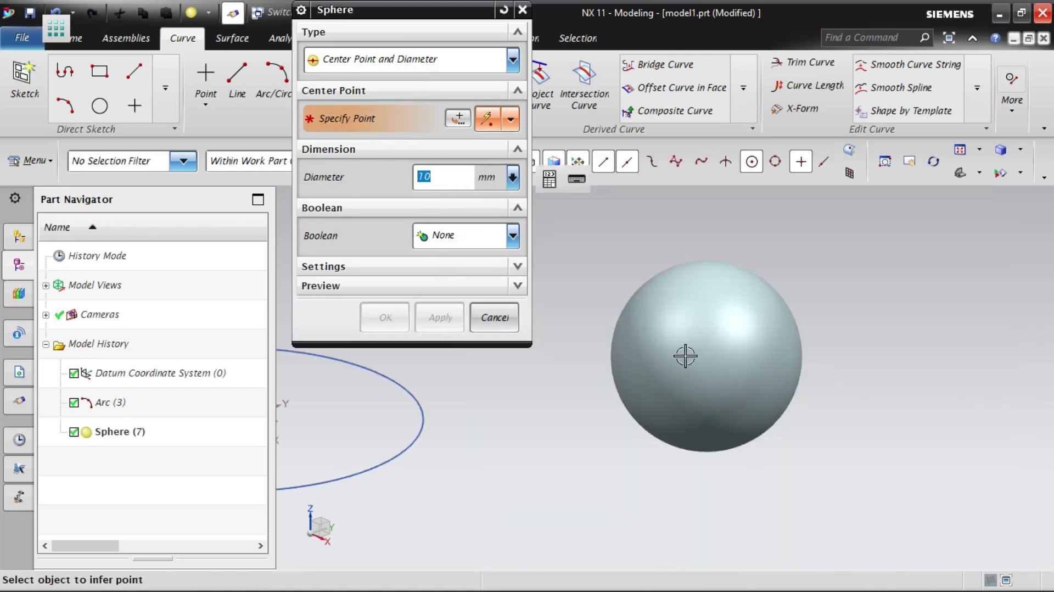
scroll(685, 356, up, 3)
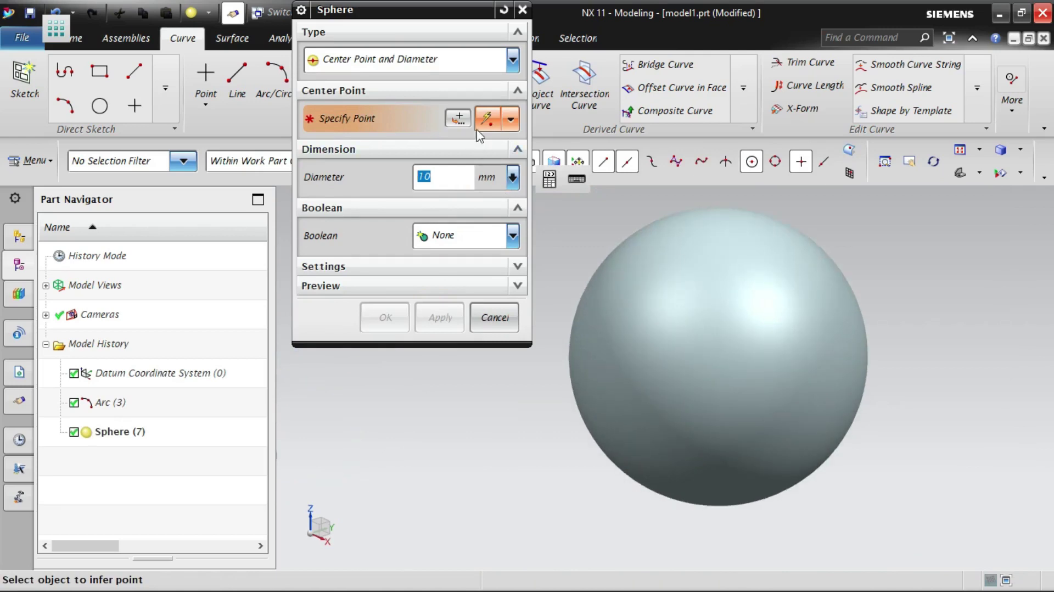
Step: Create a 5 mm diameter sphere by Center Point and Diameter, centred at a free point well away from the first sphere
click(491, 117)
scroll(438, 454, down, 8)
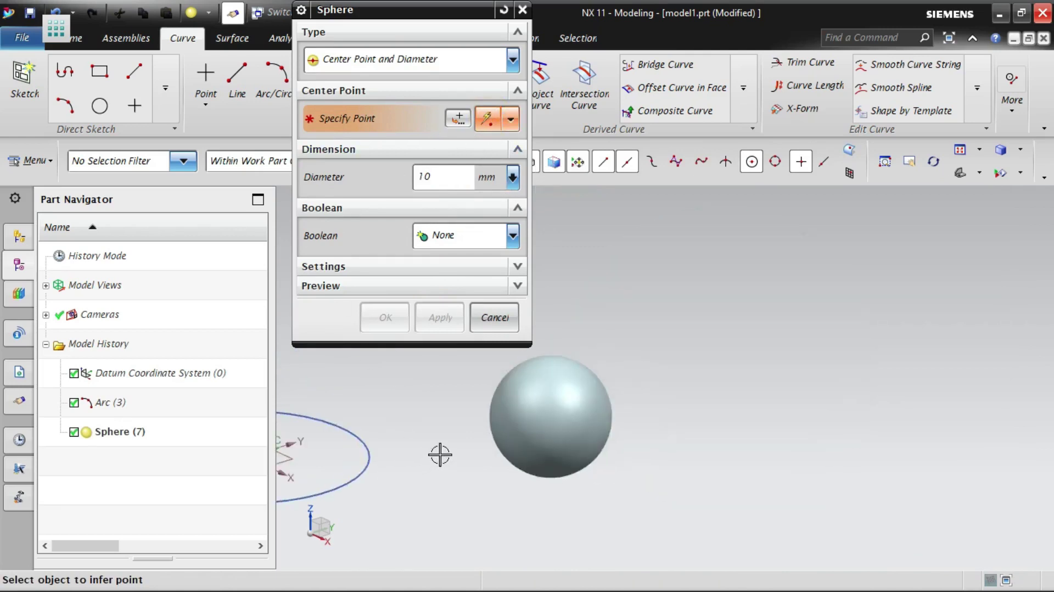
click(784, 345)
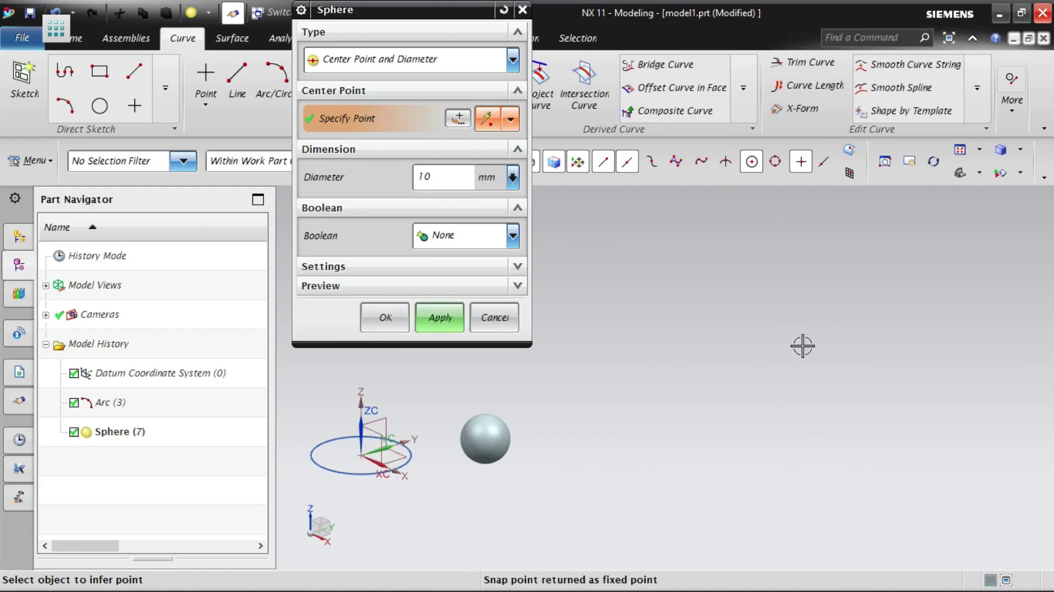
click(439, 176)
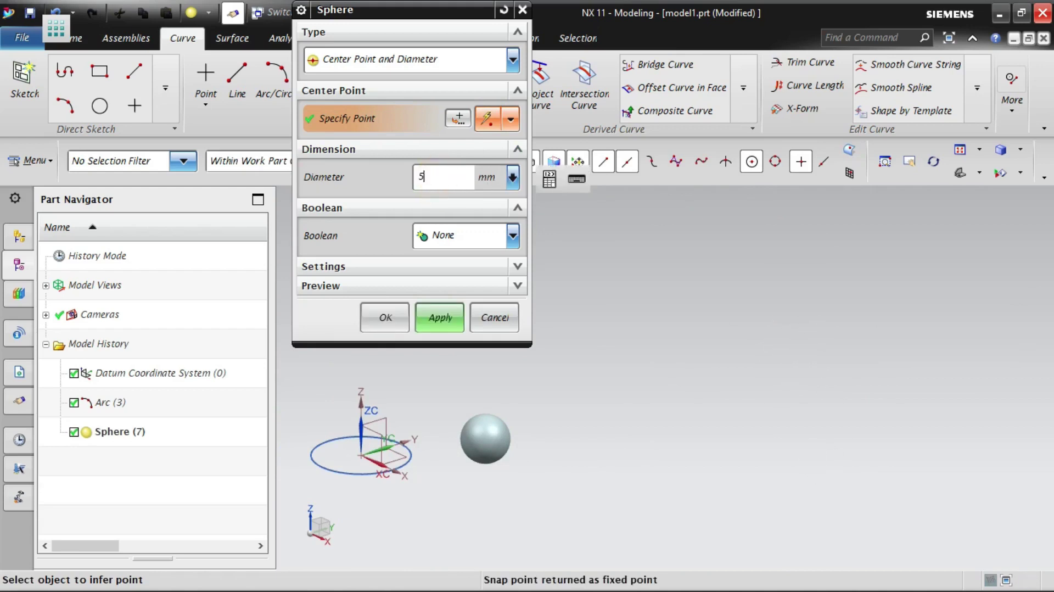
click(437, 318)
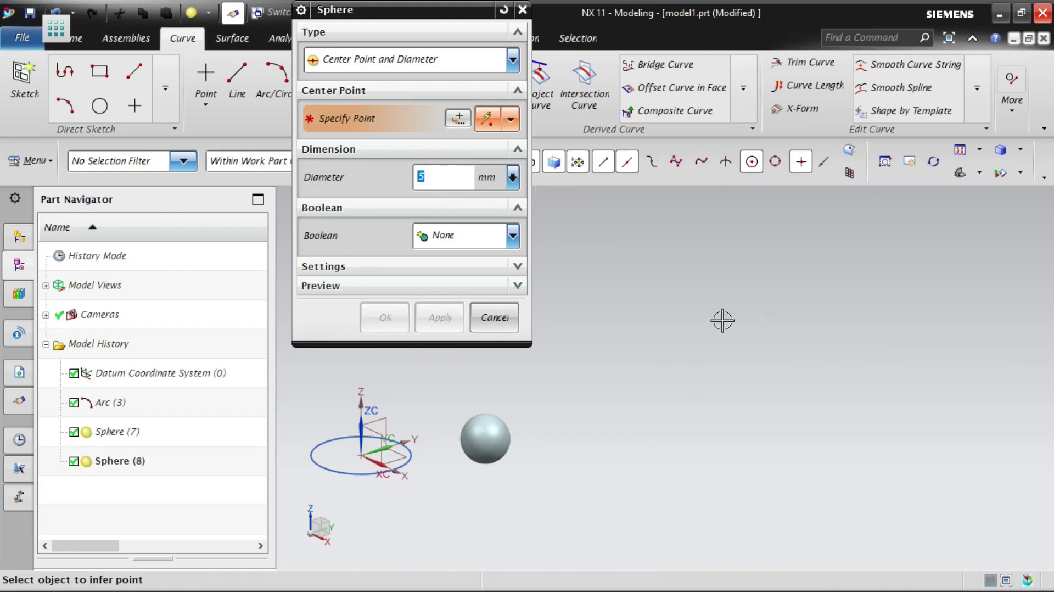
right_click(723, 320)
click(777, 93)
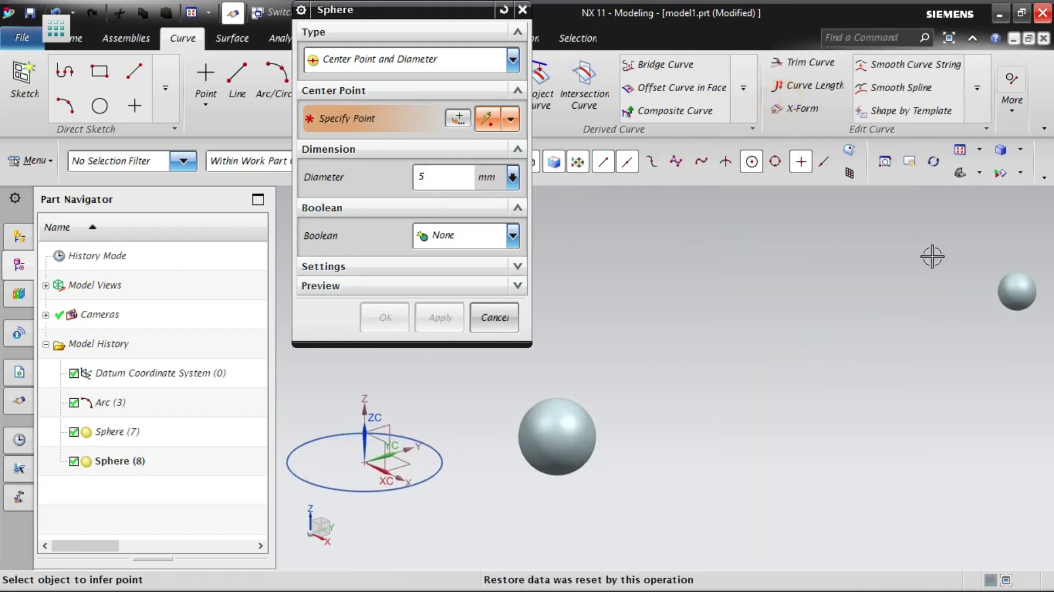
key(Escape)
Step: Preview a sphere of type Arc on the full base circle at the origin, and cancel the command without creating it
click(31, 160)
mouse_move(55, 286)
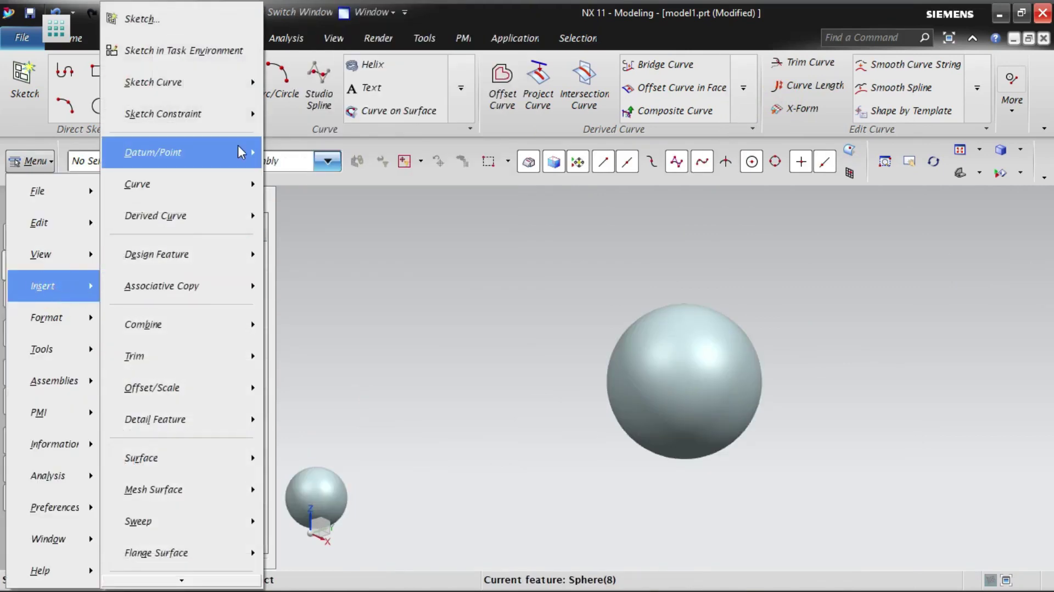
mouse_move(199, 247)
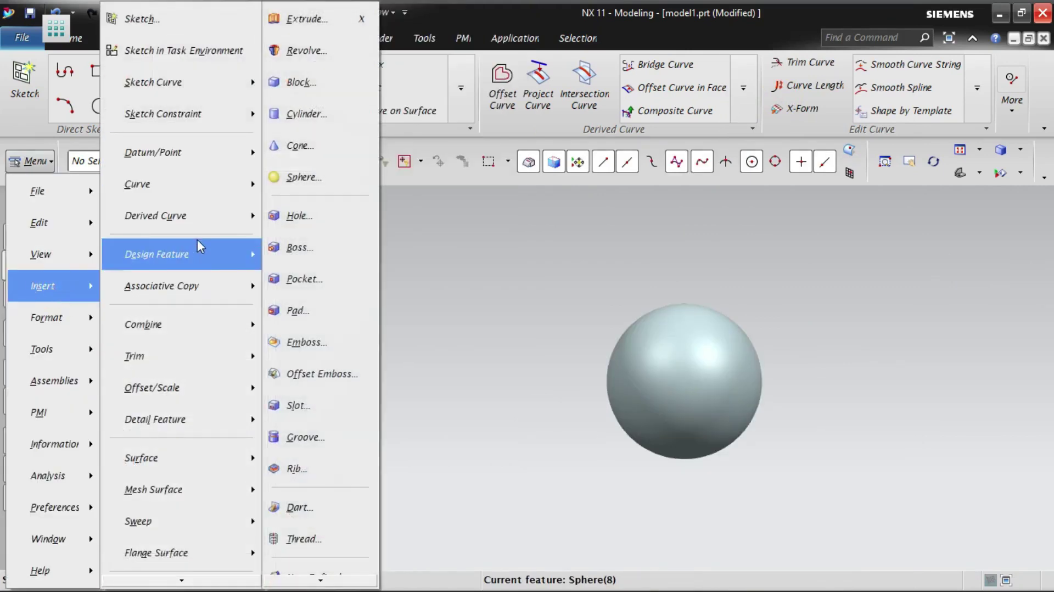
mouse_move(207, 205)
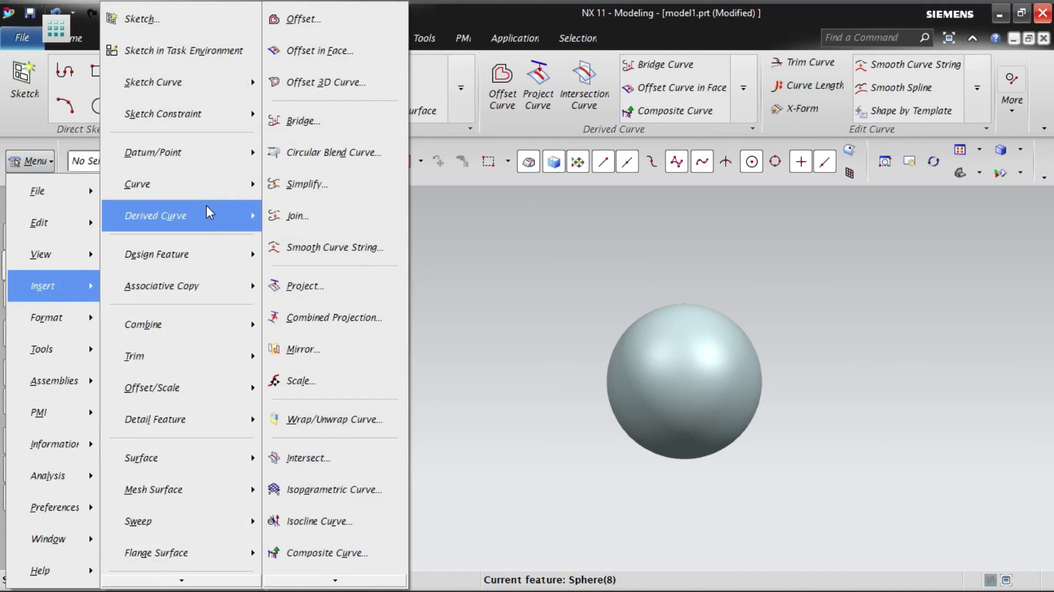
click(305, 176)
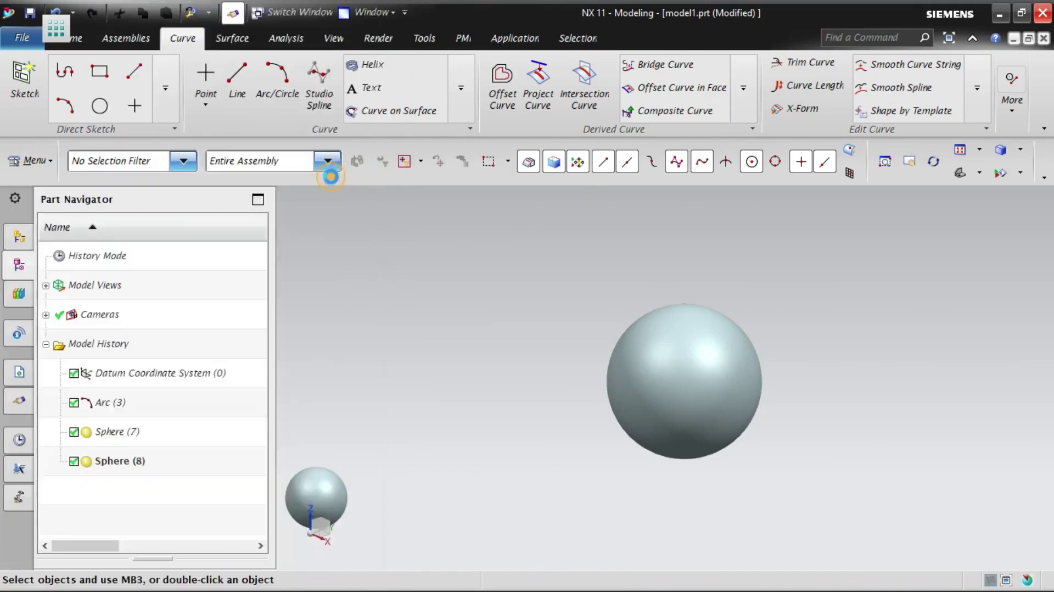
click(390, 61)
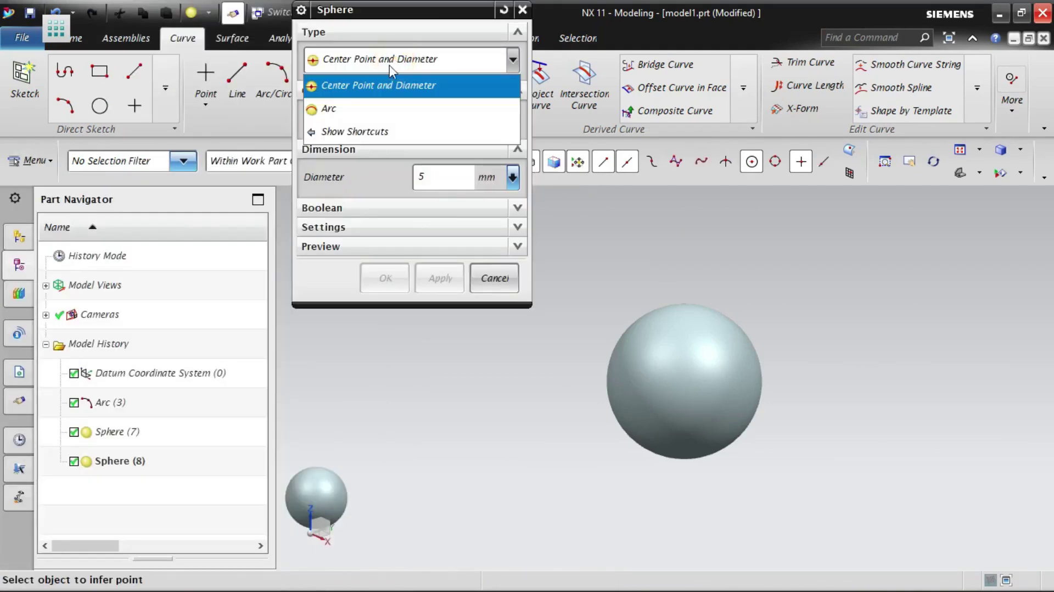
click(349, 108)
scroll(895, 313, down, 4)
scroll(597, 403, up, 5)
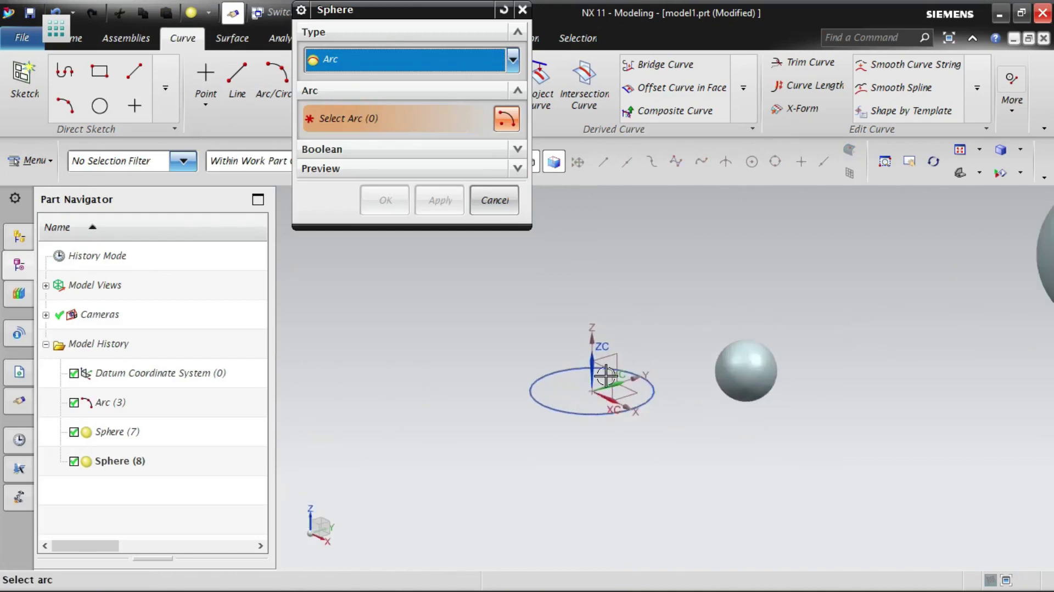
scroll(417, 423, up, 1)
scroll(732, 466, down, 4)
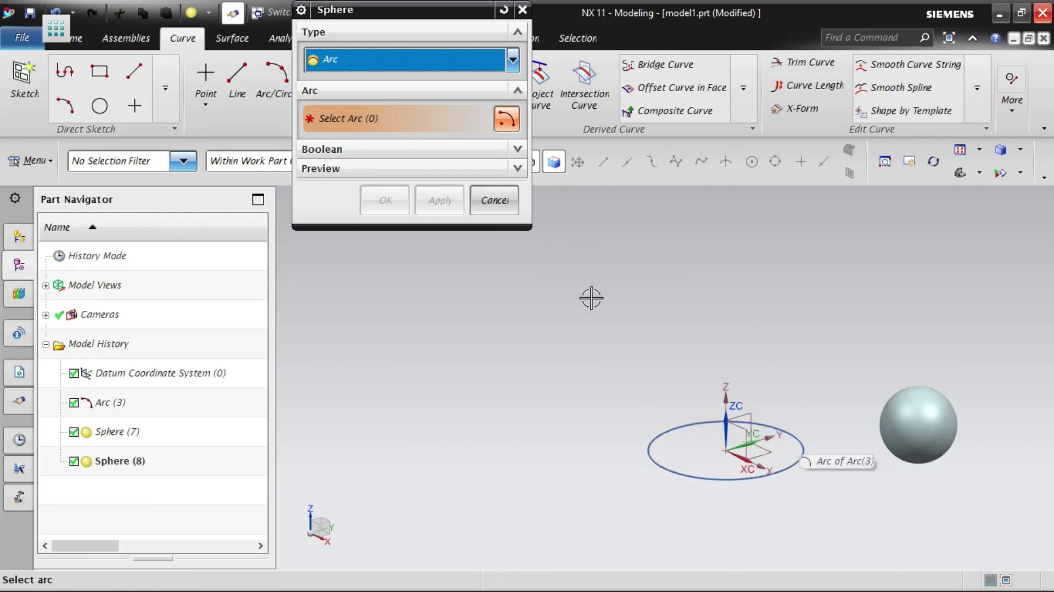
click(493, 166)
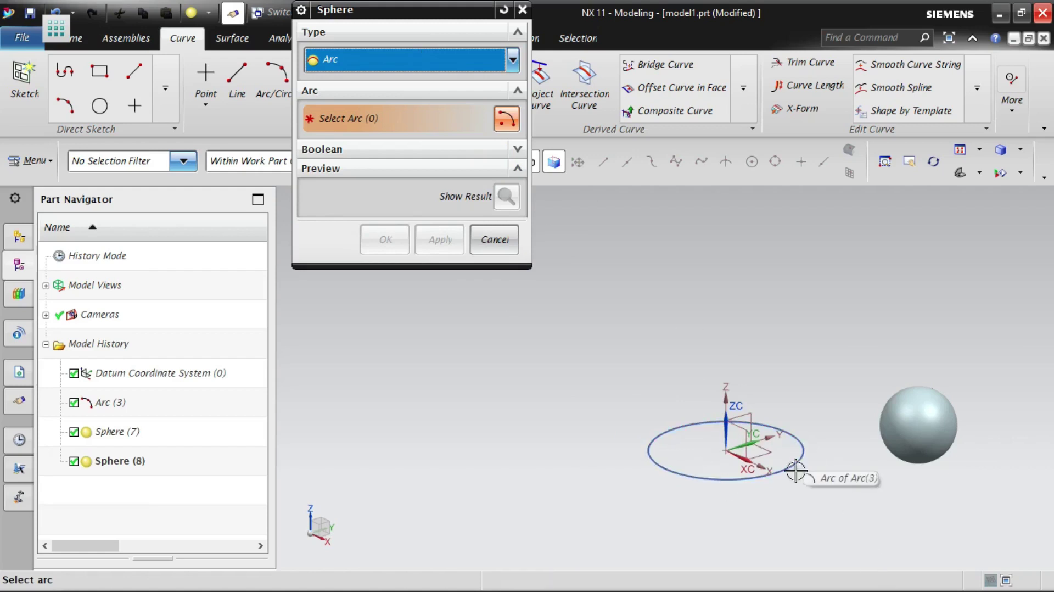
click(803, 451)
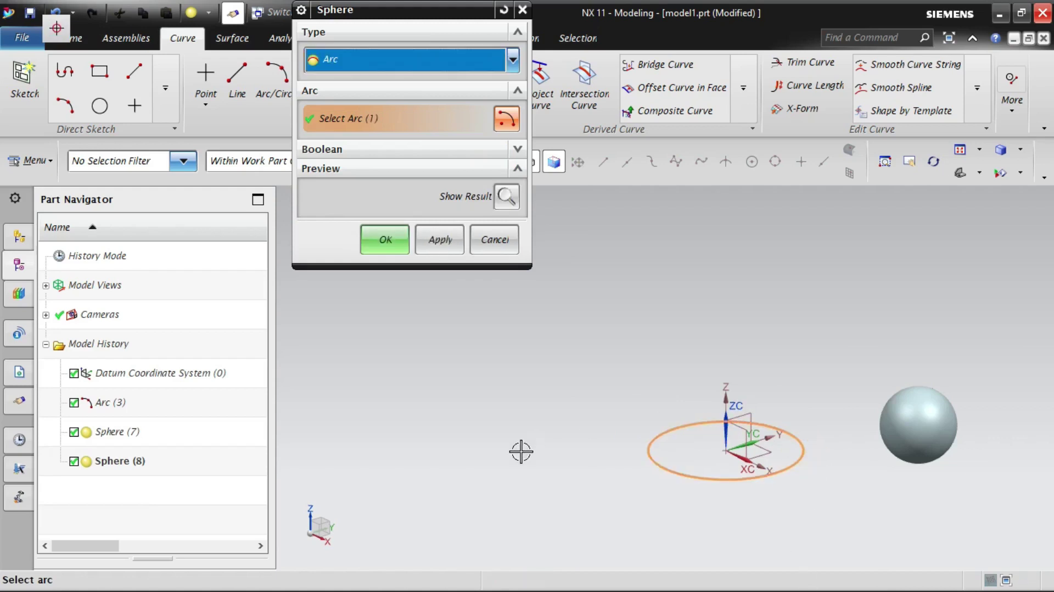
click(506, 196)
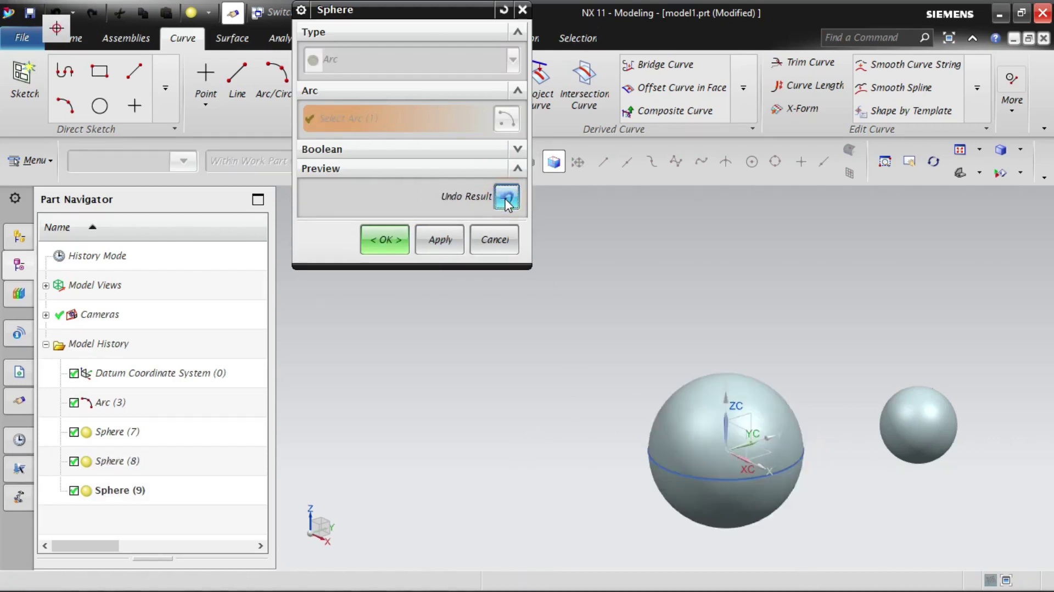
click(497, 240)
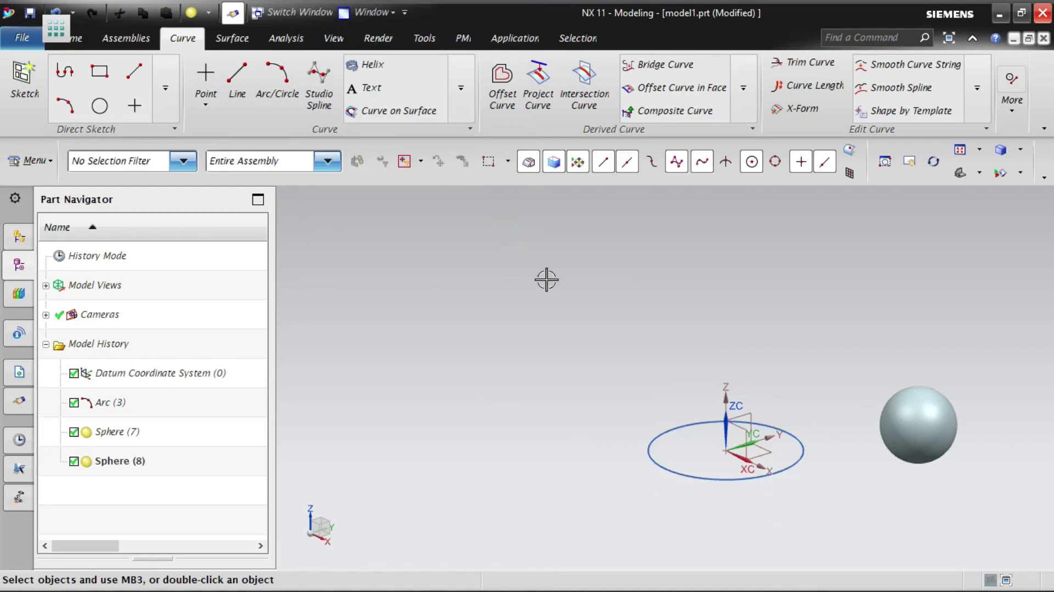
Step: Edit the base circle into an open arc by turning off Full Circle and shortening it at its limit
double_click(795, 469)
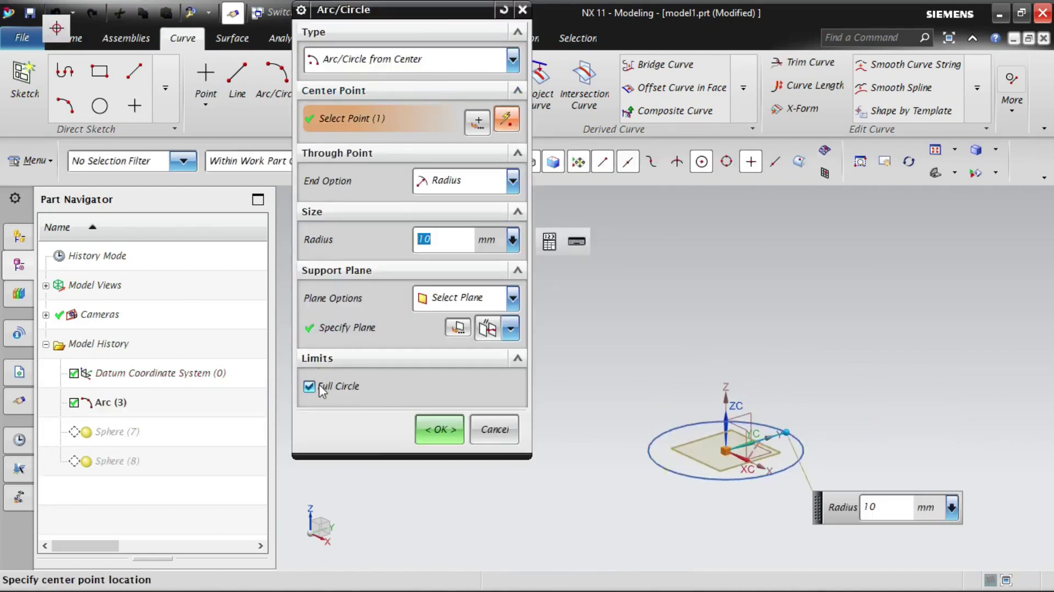
click(314, 386)
drag(682, 457, 850, 437)
middle_click(868, 339)
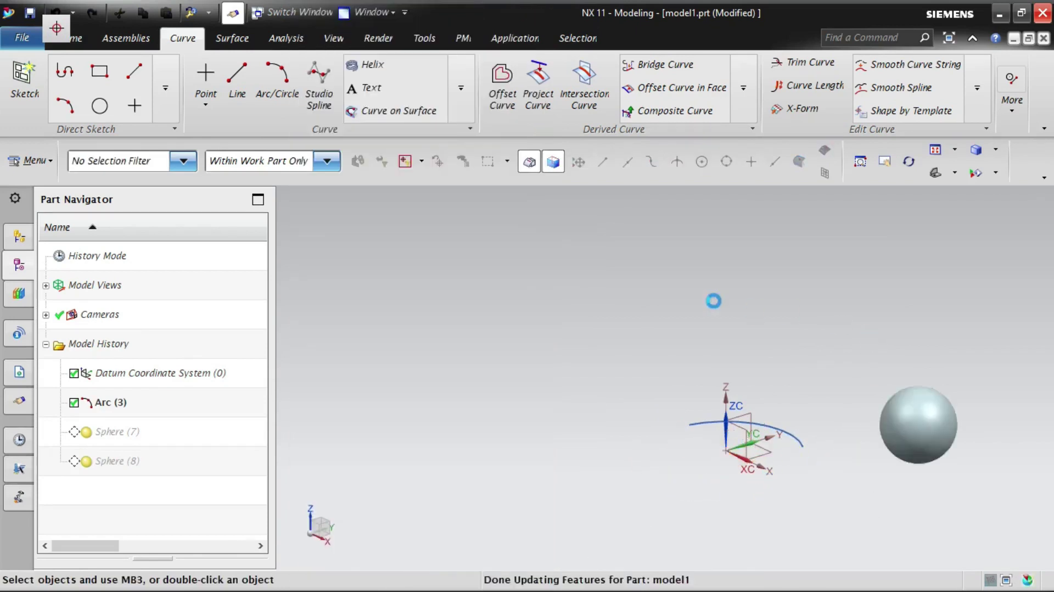
Step: Create a sphere of type Arc from the open arc at the origin, inspecting the result from several angles before accepting
scroll(574, 327, down, 3)
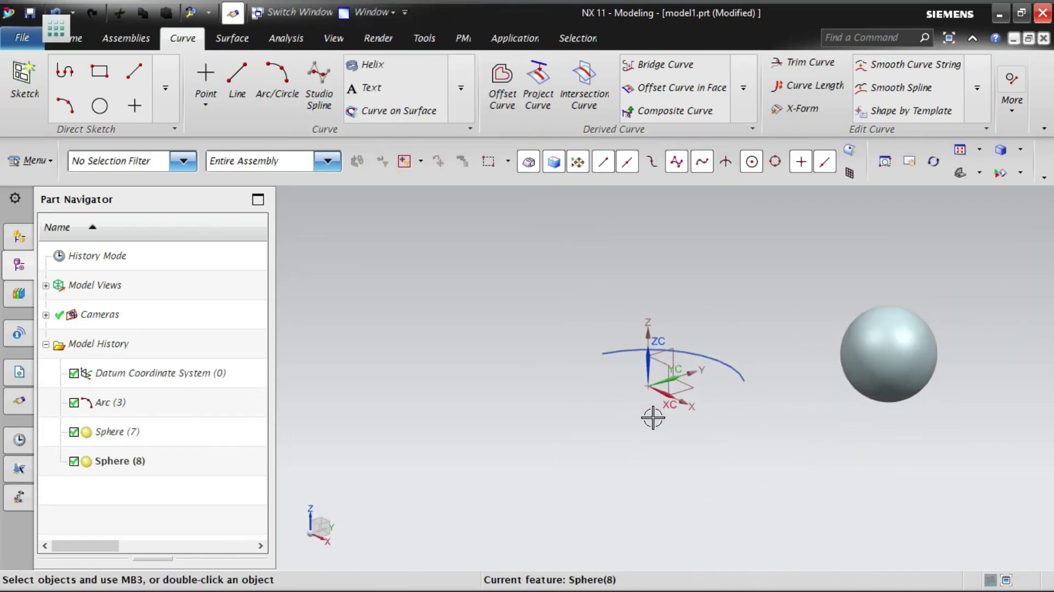
click(30, 160)
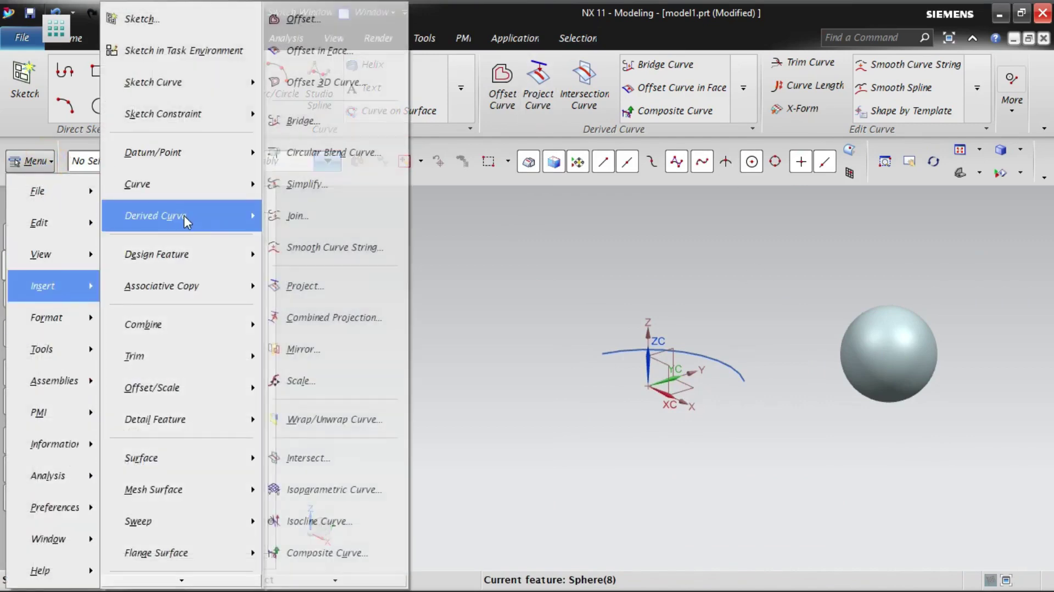
click(186, 253)
click(332, 179)
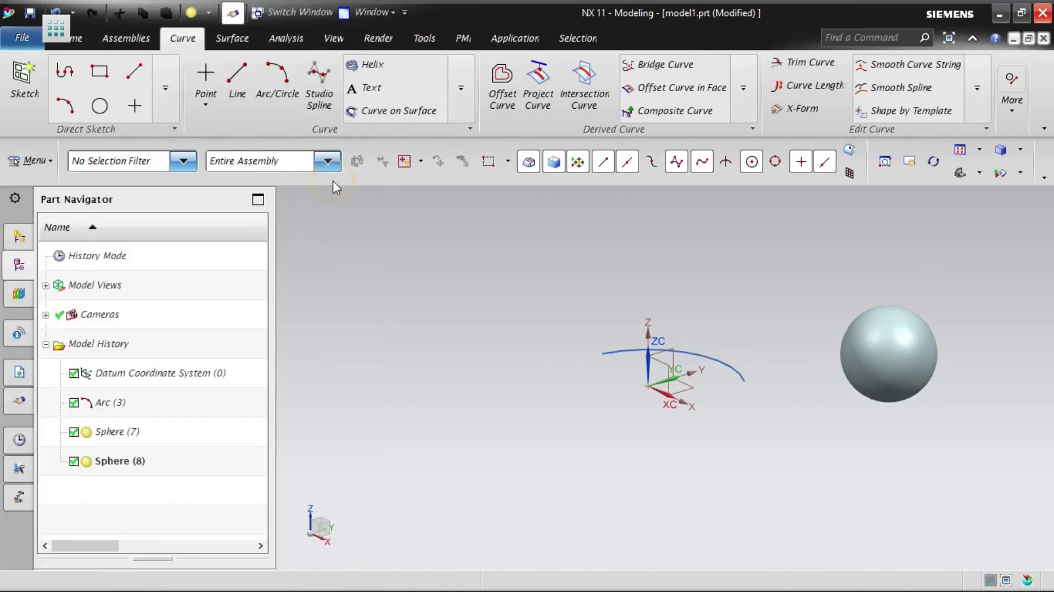
click(454, 61)
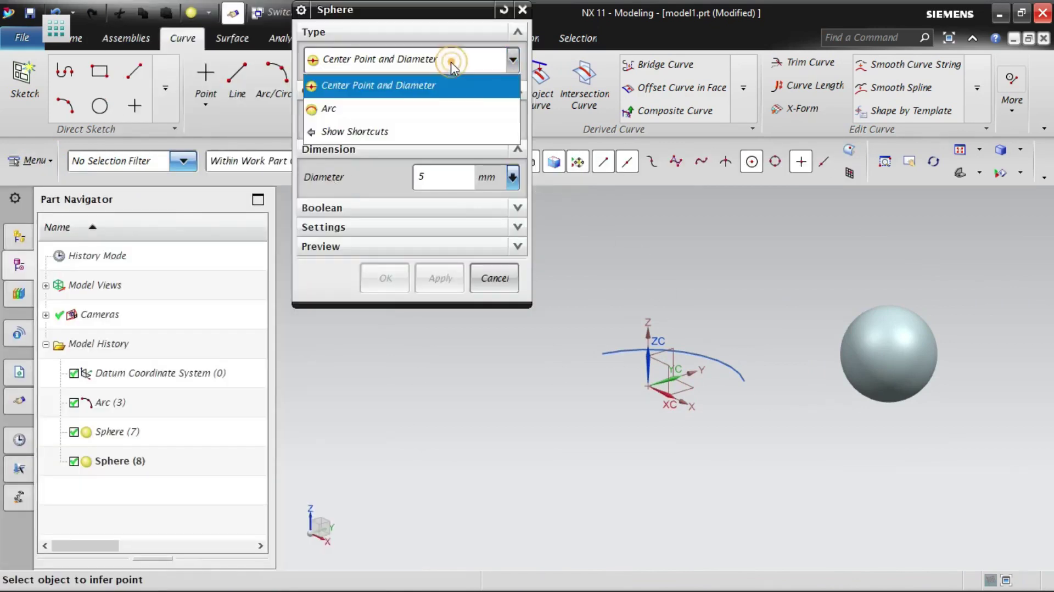
click(371, 107)
click(712, 359)
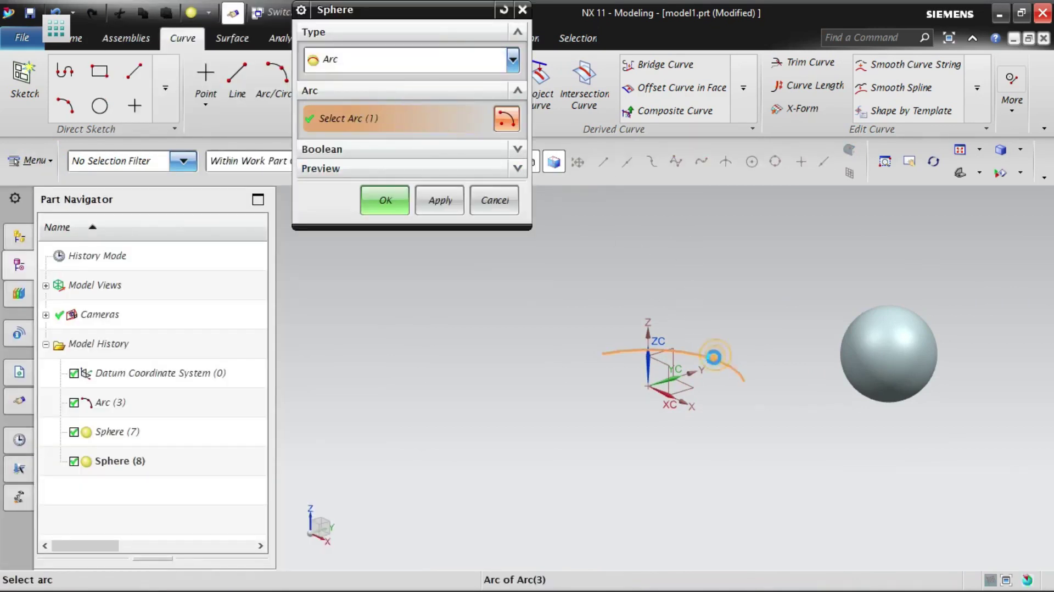
click(411, 169)
click(506, 196)
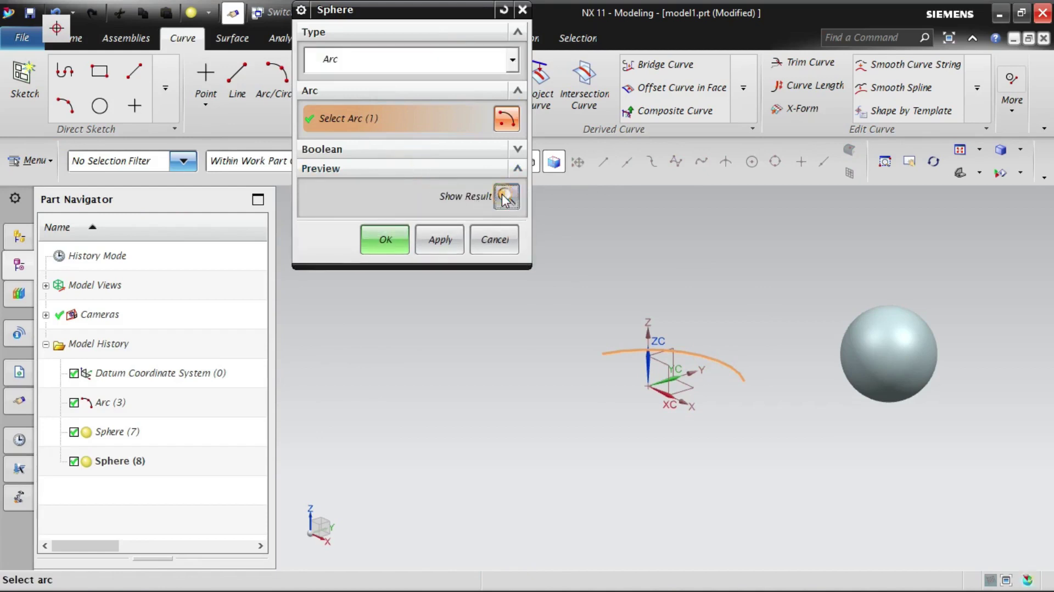
middle_drag(690, 409, 614, 461)
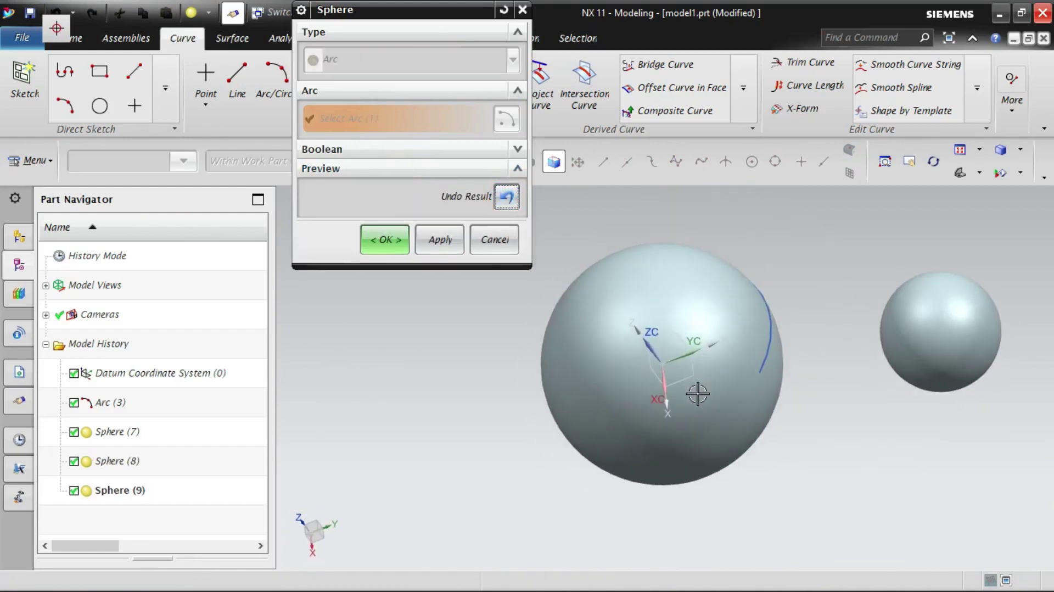
middle_drag(697, 391, 730, 380)
click(385, 240)
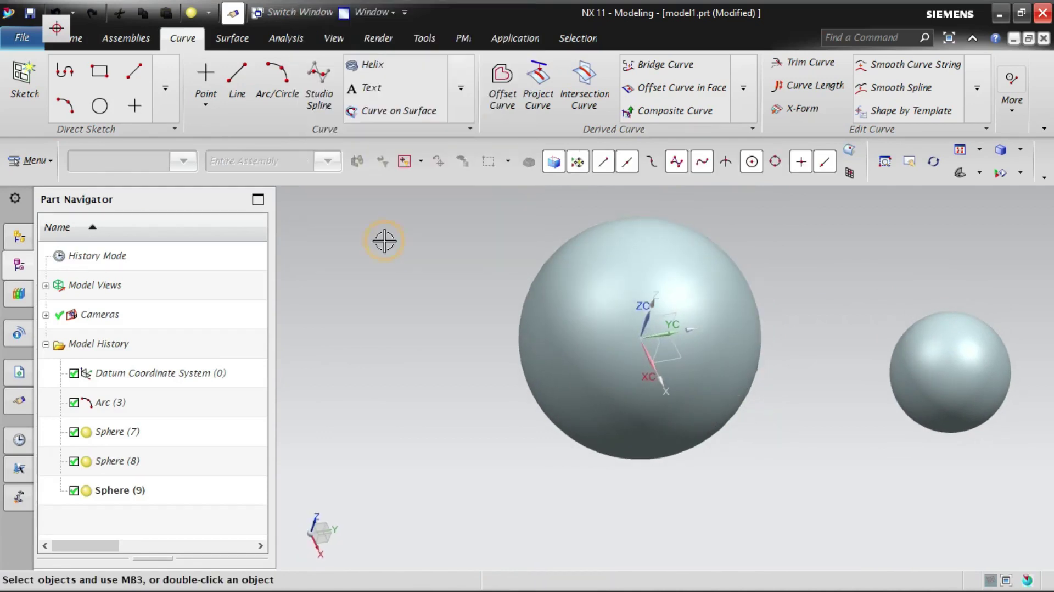